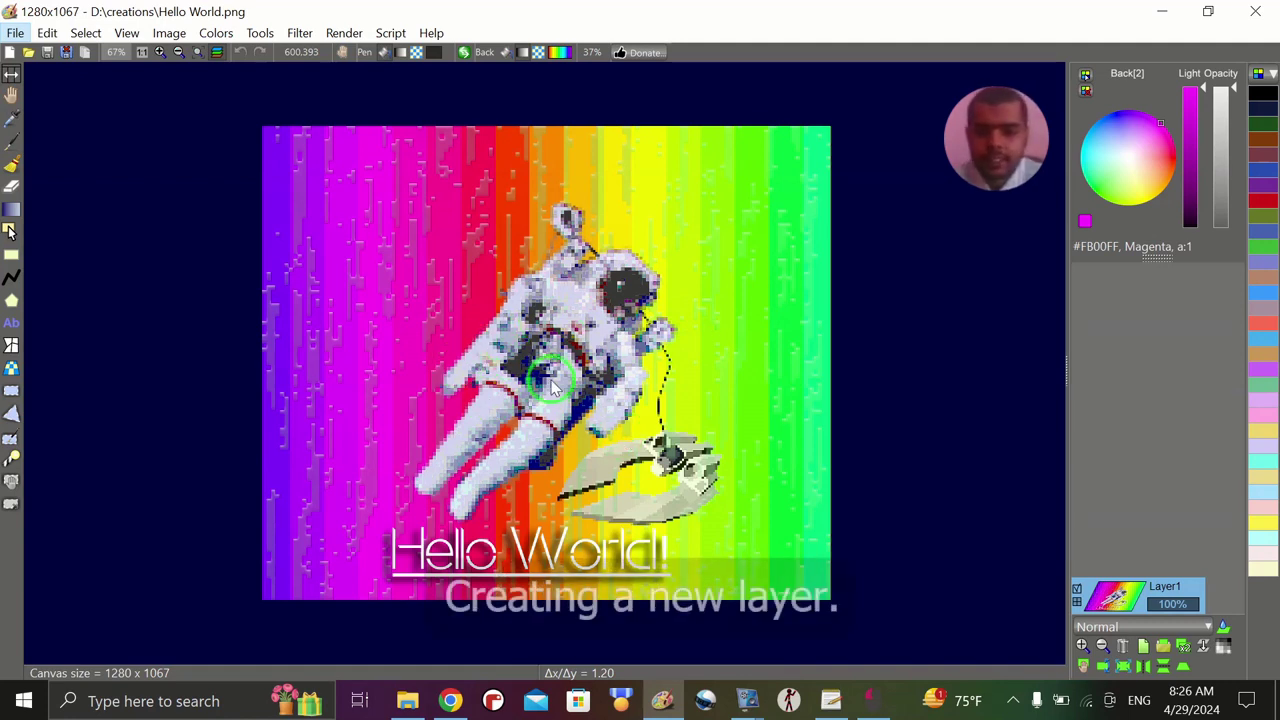
Step: Add a new empty layer above Layer1 and hide Layer1
left_click(1143, 646)
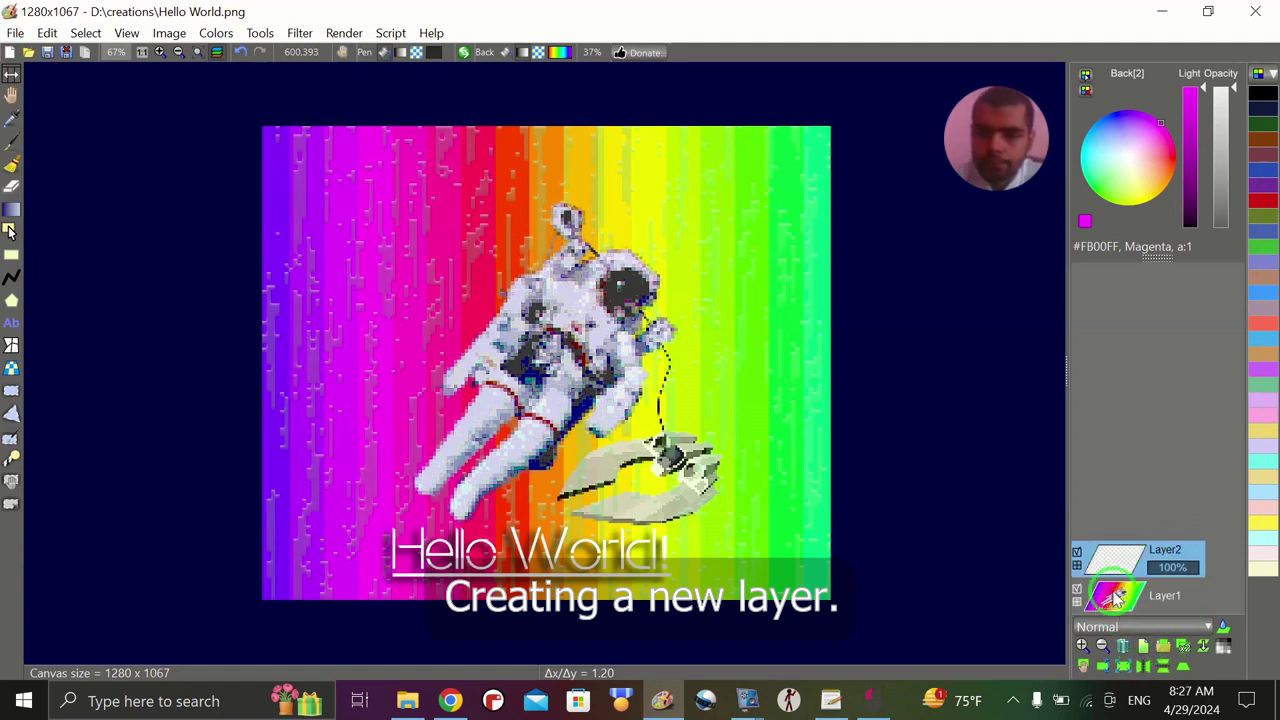
left_click(1078, 592)
left_click(1078, 592)
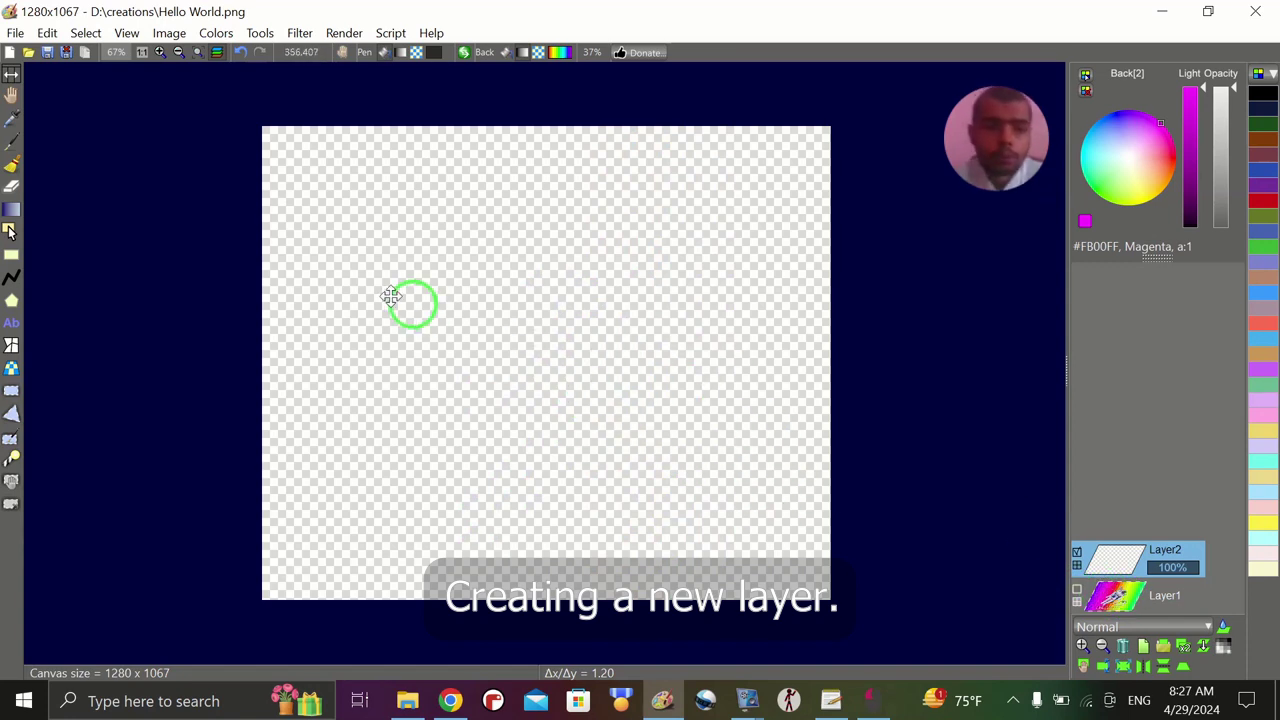
Step: Draw a horizontal Gradient on the new layer across the full canvas width, from the left edge to the right edge at mid-height
left_click(11, 209)
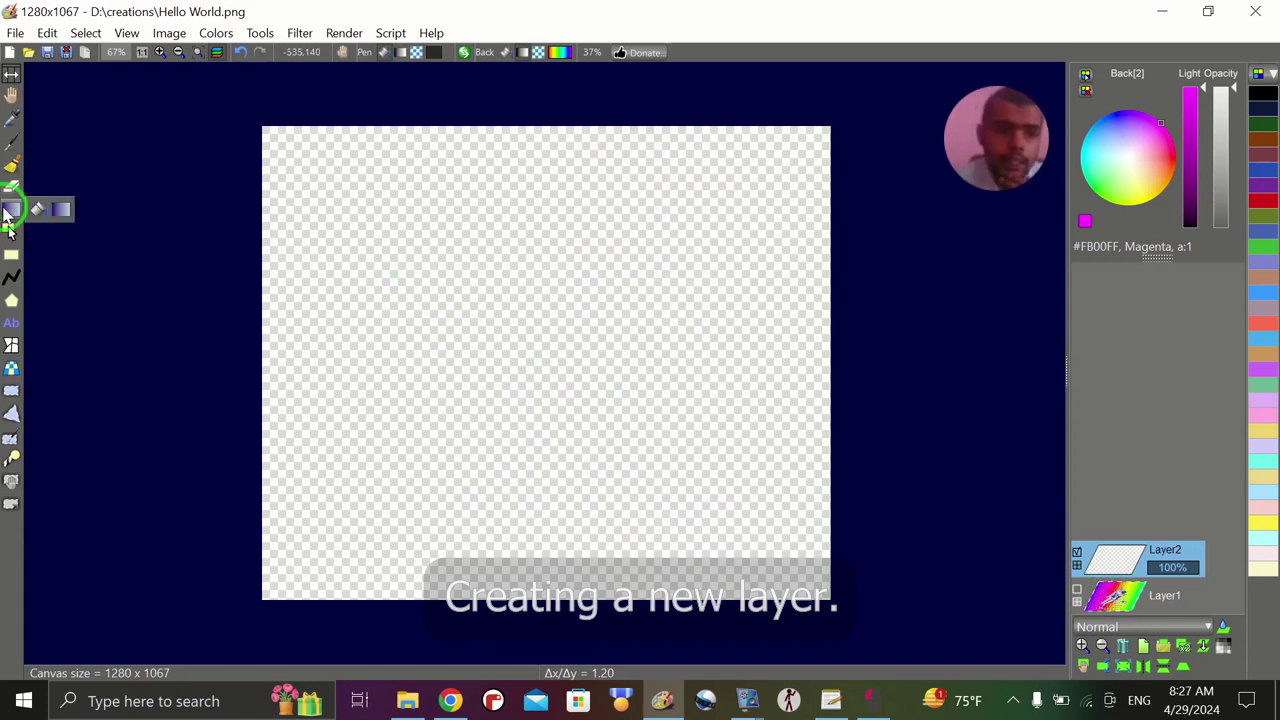
left_click(60, 211)
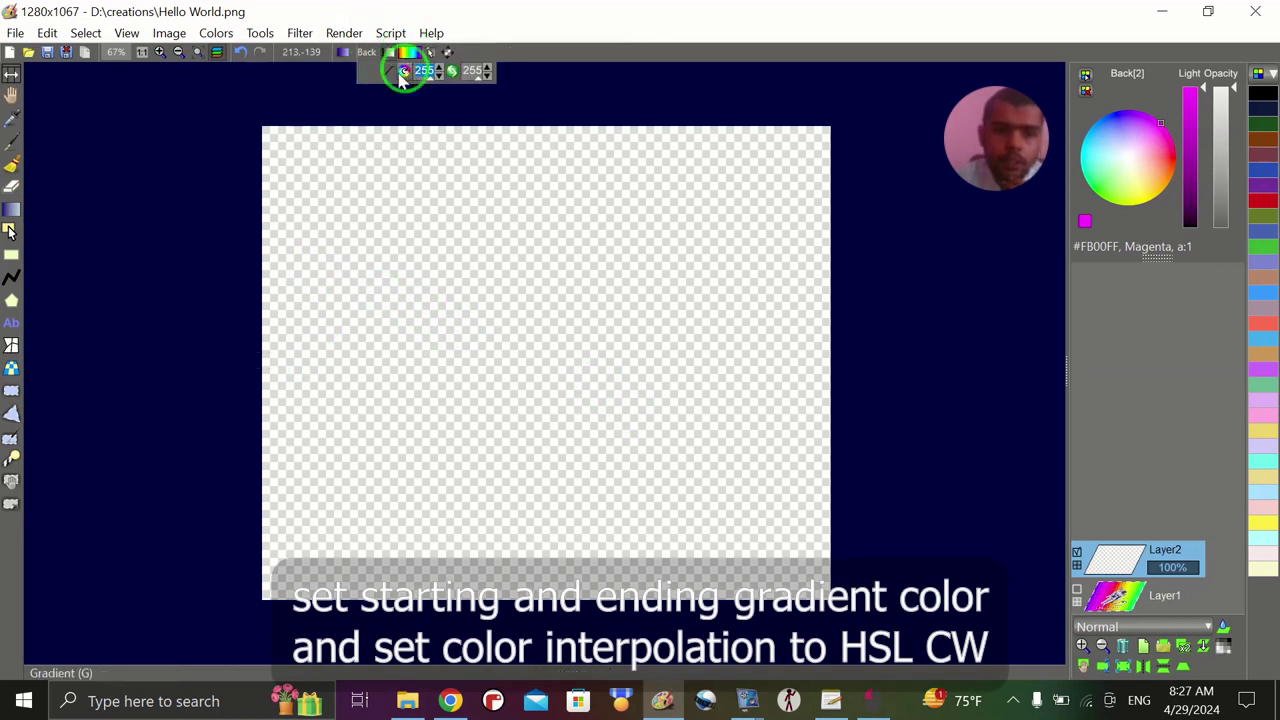
left_click_drag(265, 378, 828, 376)
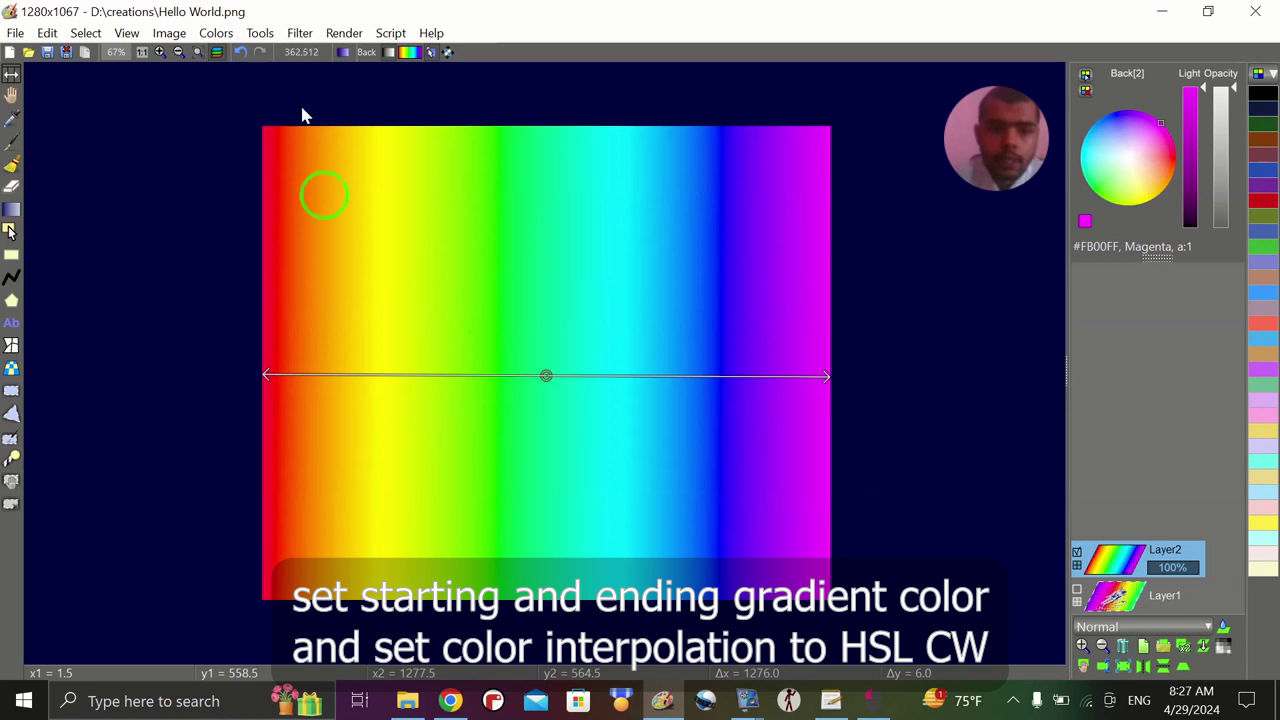
Step: Set the gradient's start colour to yellow-orange #FFCB00 and its end colour to OrangeRed #FF3E00
left_click(408, 52)
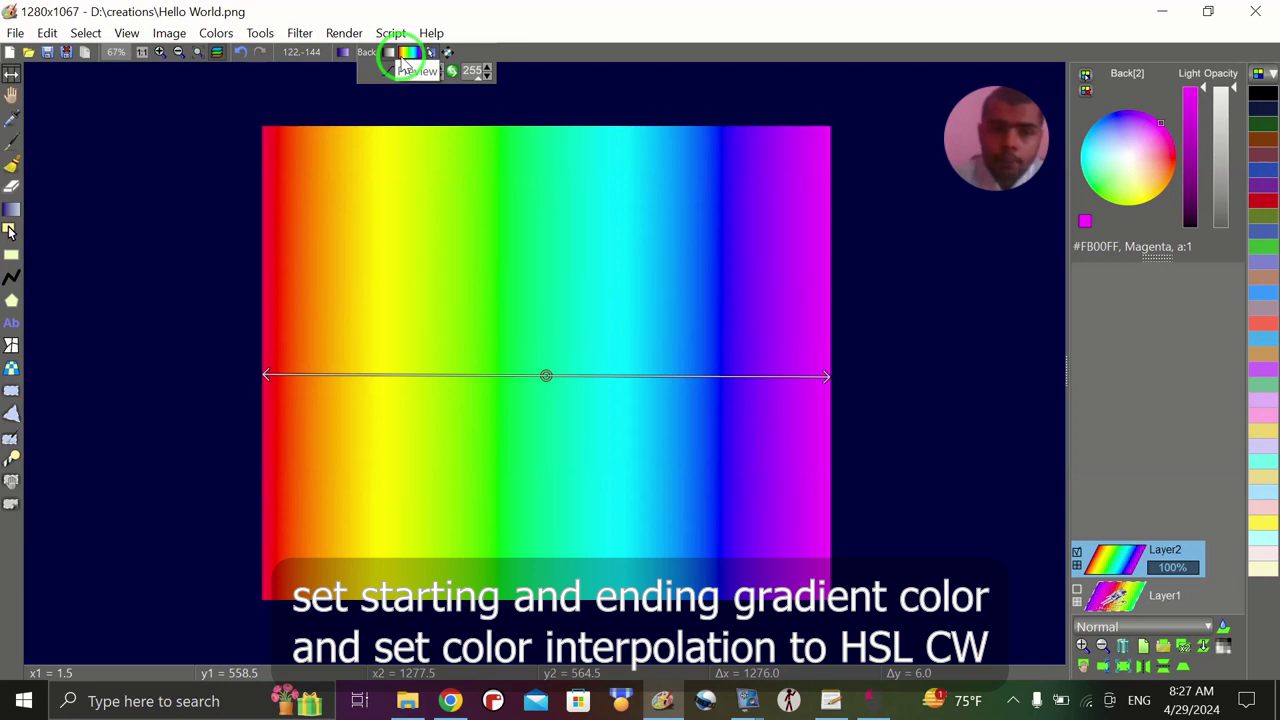
left_click(403, 62)
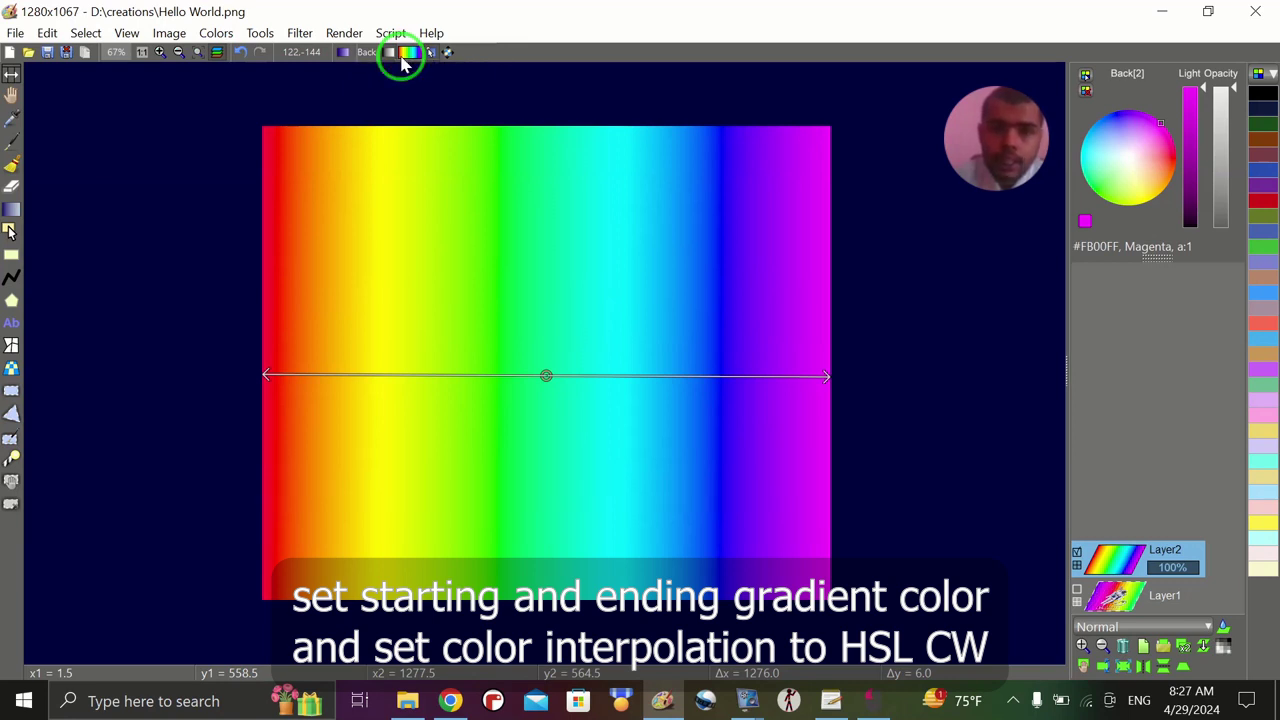
left_click(408, 55)
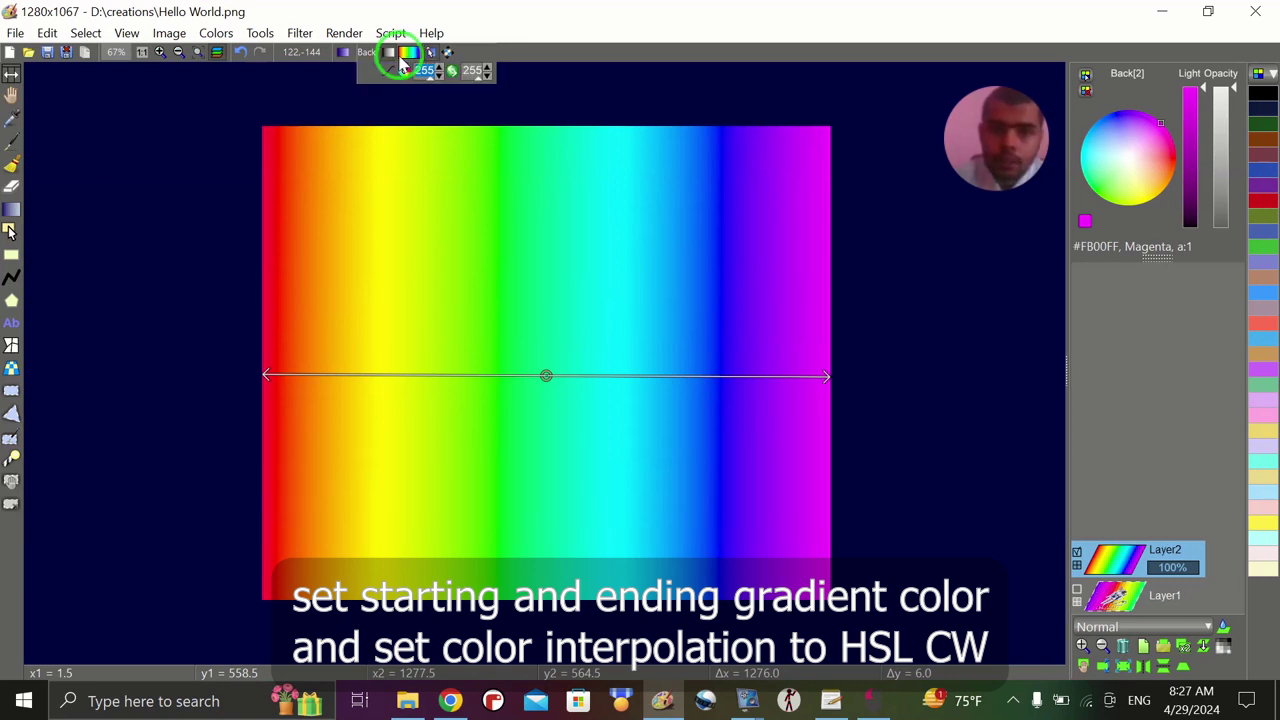
left_click(404, 58)
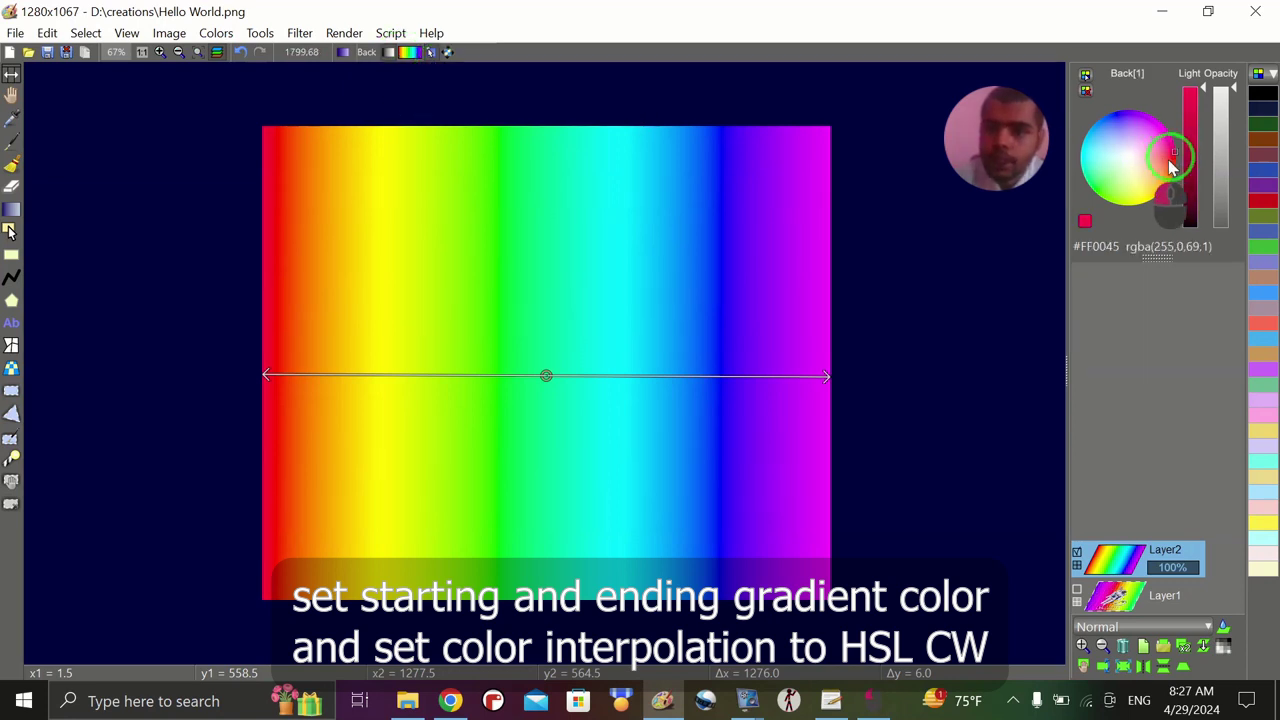
left_click_drag(1169, 160, 1157, 191)
left_click(410, 54)
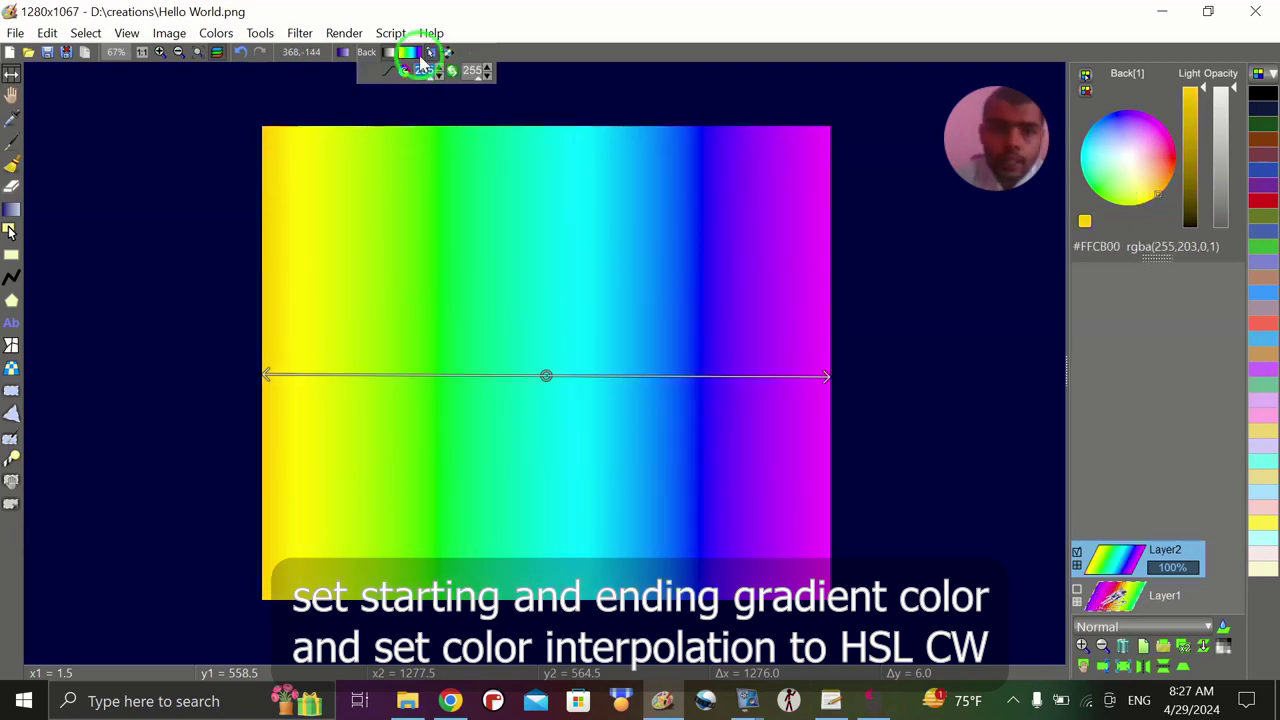
left_click(420, 56)
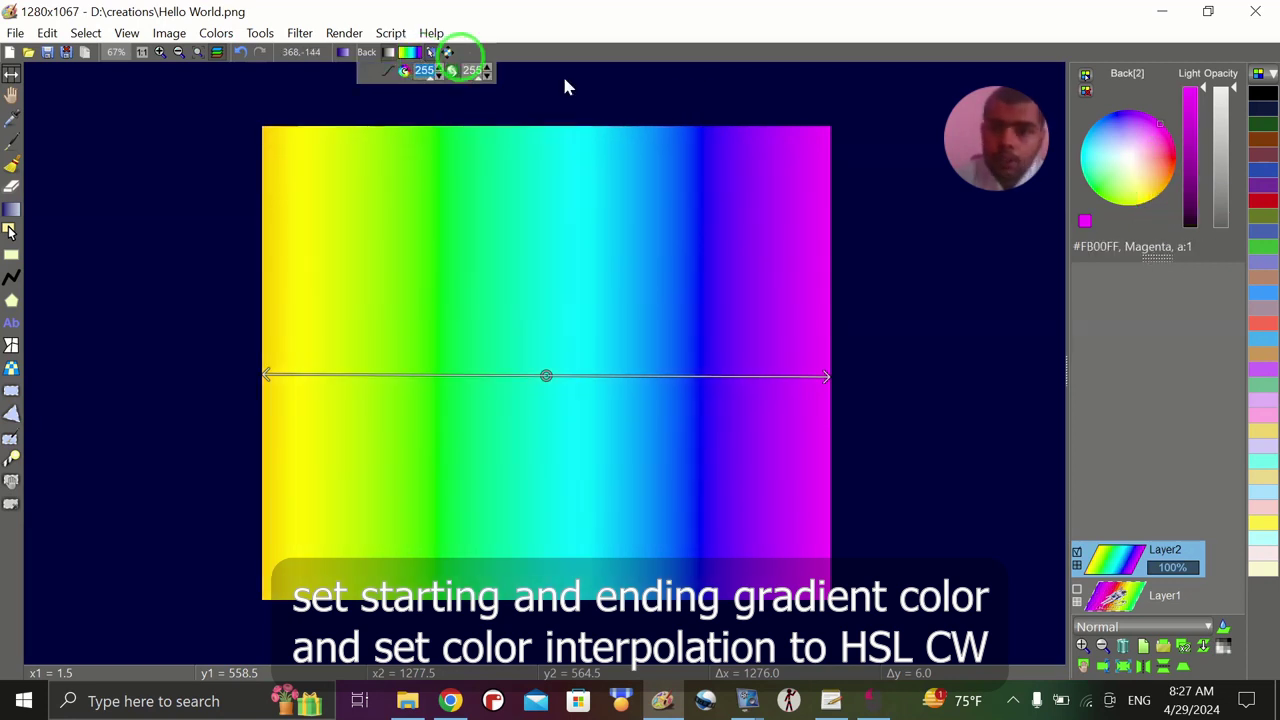
left_click_drag(1163, 128, 1175, 170)
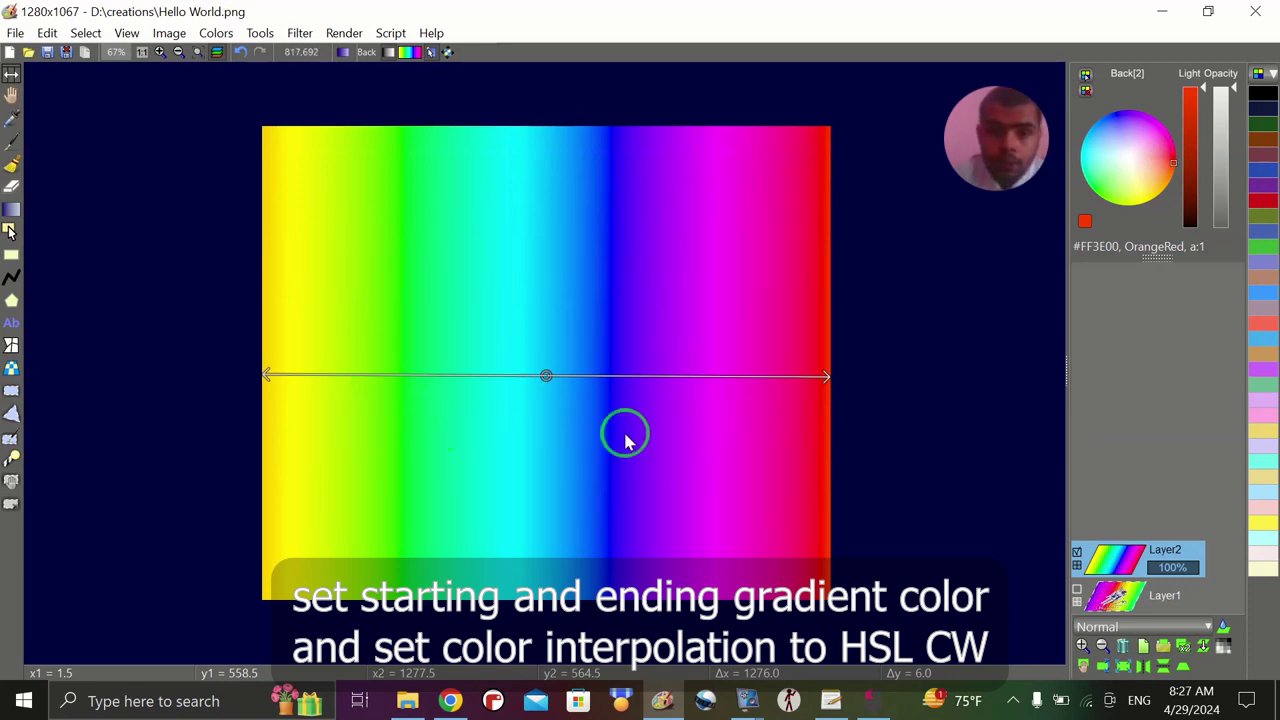
Step: Set the gradient's colour interpolation to HSL CW and finalize the gradient on the layer
left_click(408, 52)
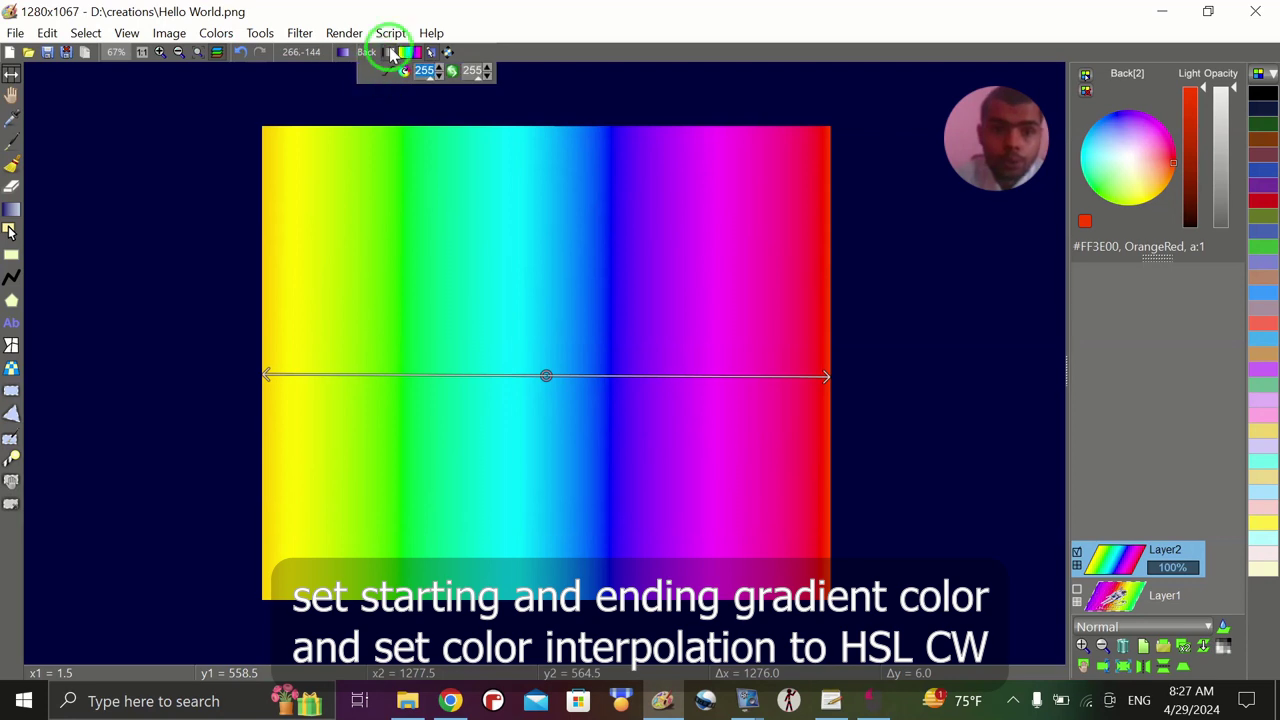
left_click(404, 72)
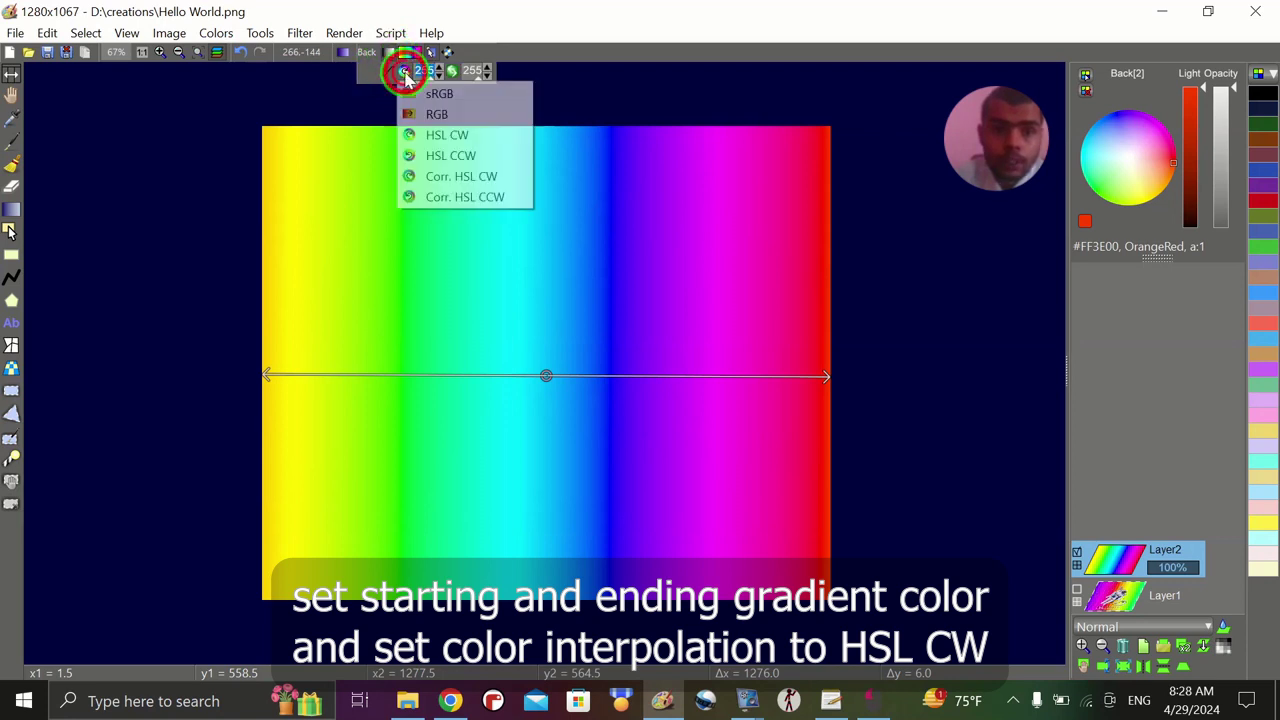
left_click(437, 140)
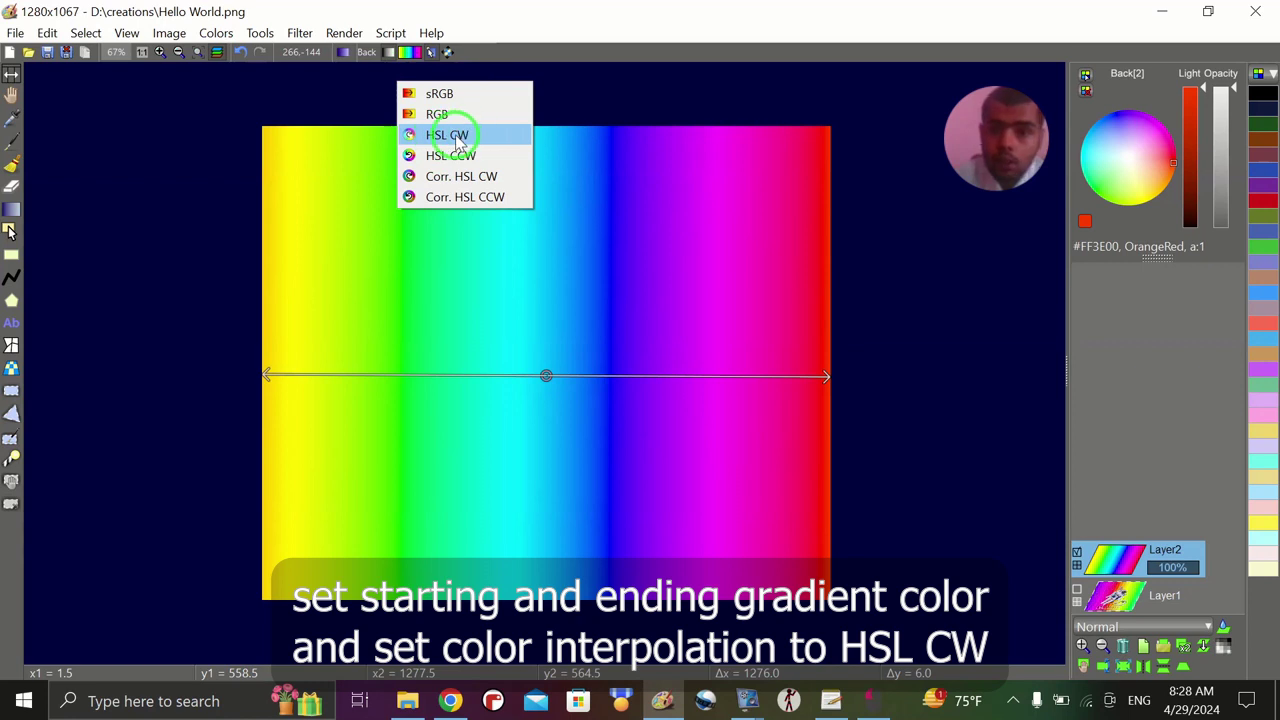
left_click(842, 27)
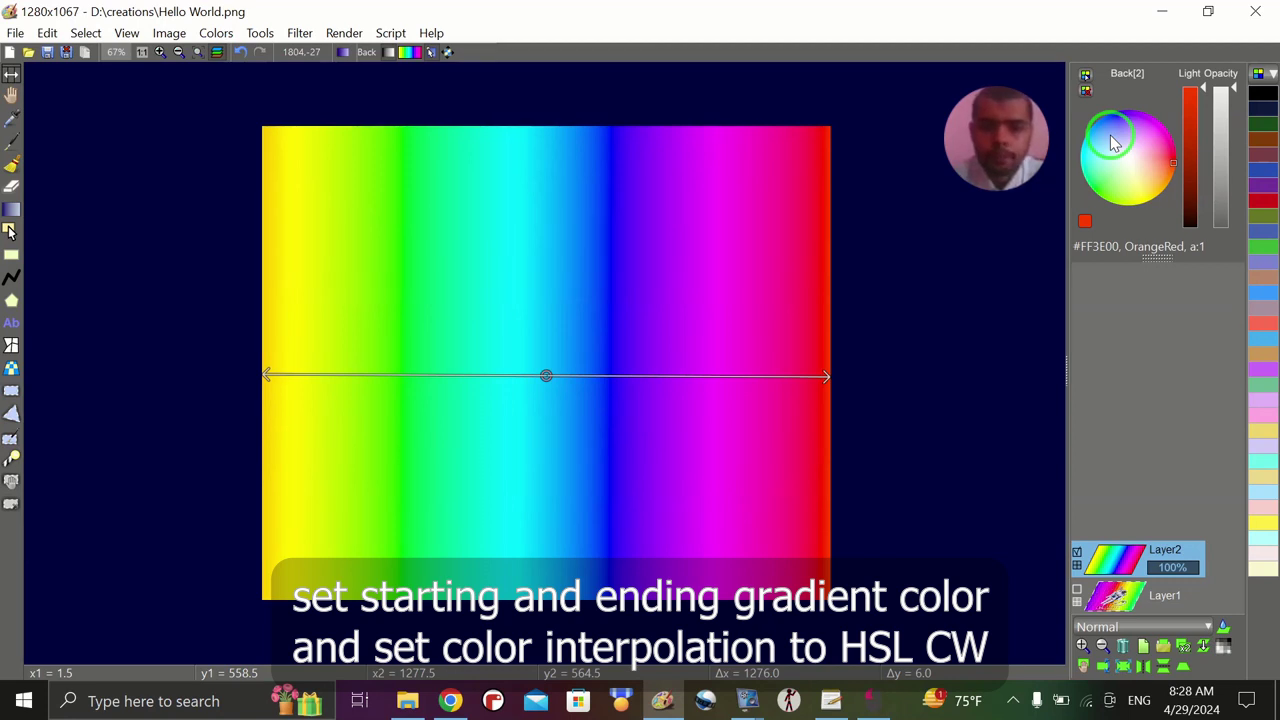
key("Return")
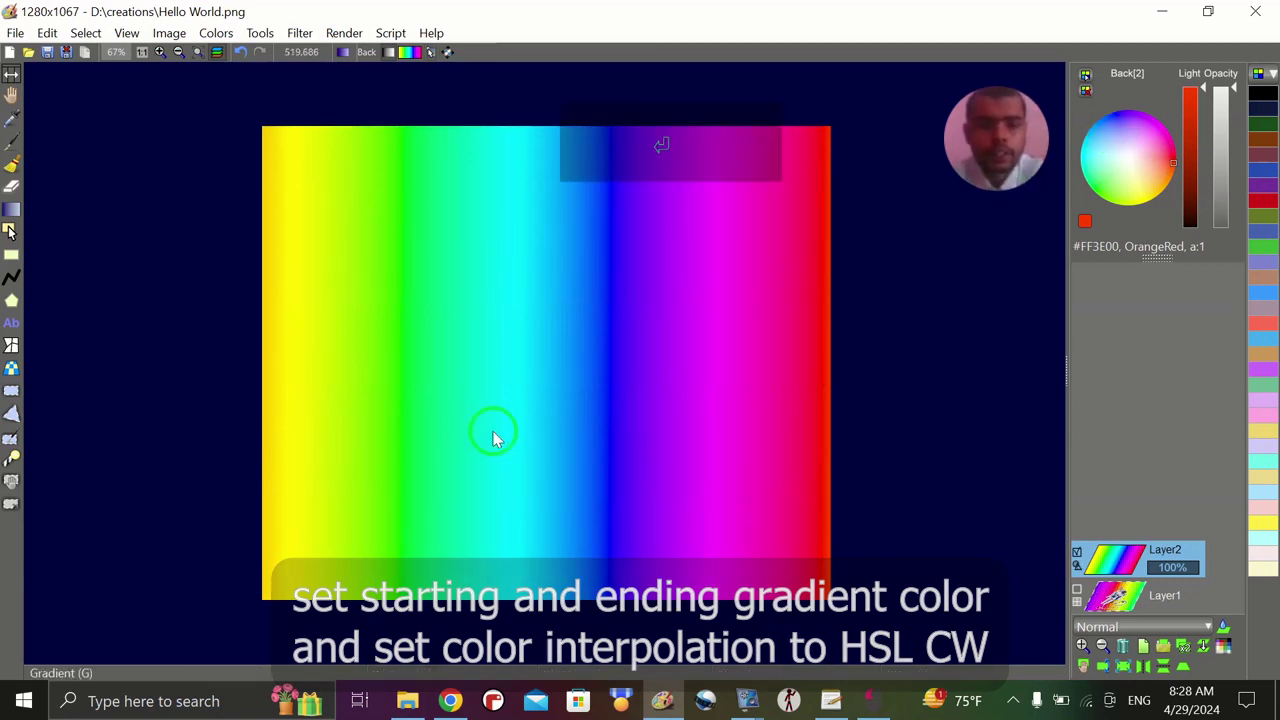
Step: Apply the Pixelate filter to the gradient layer with a pixel size of 66 and Fast quality
left_click(298, 38)
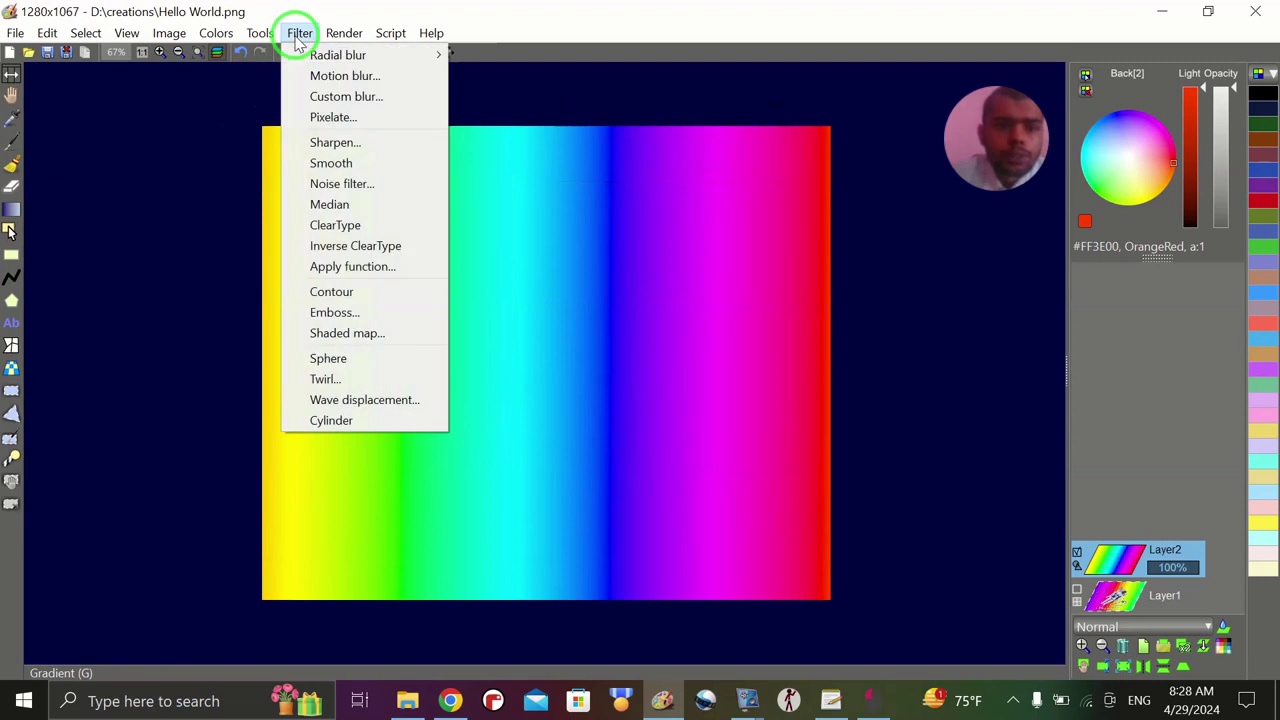
left_click(318, 118)
left_click(665, 42)
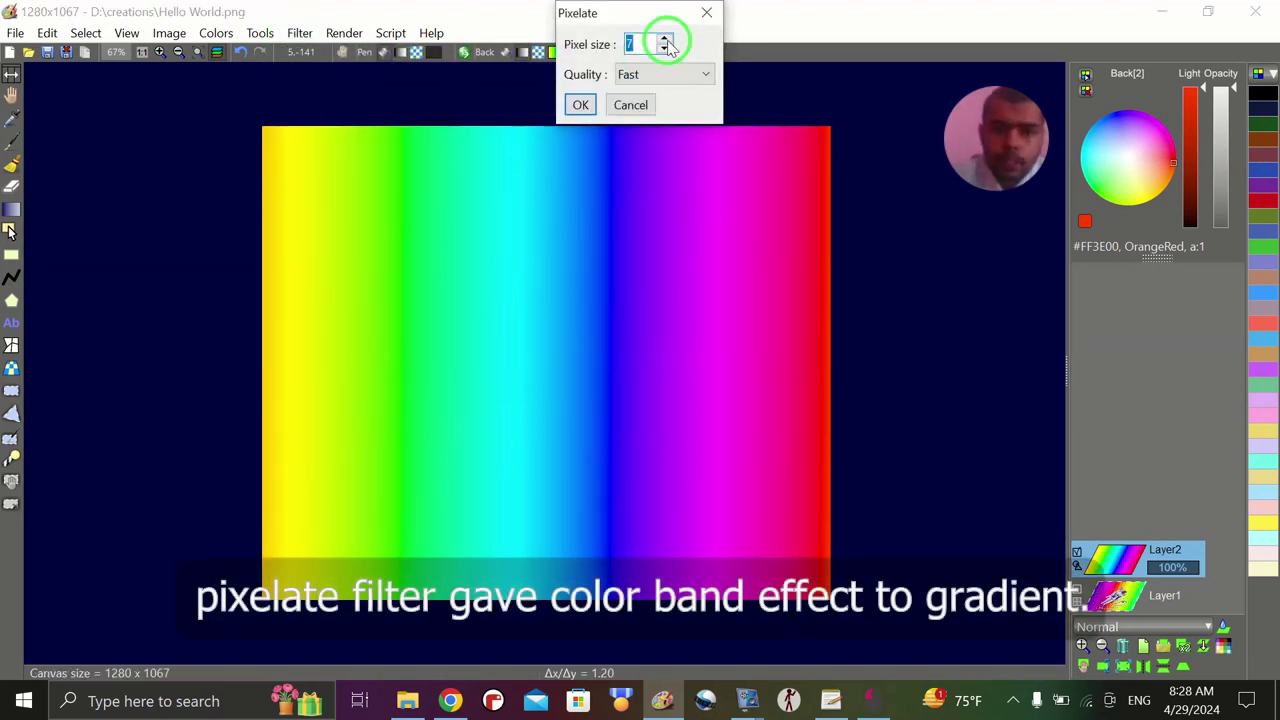
left_click(665, 40)
left_click(665, 40)
left_click(665, 40)
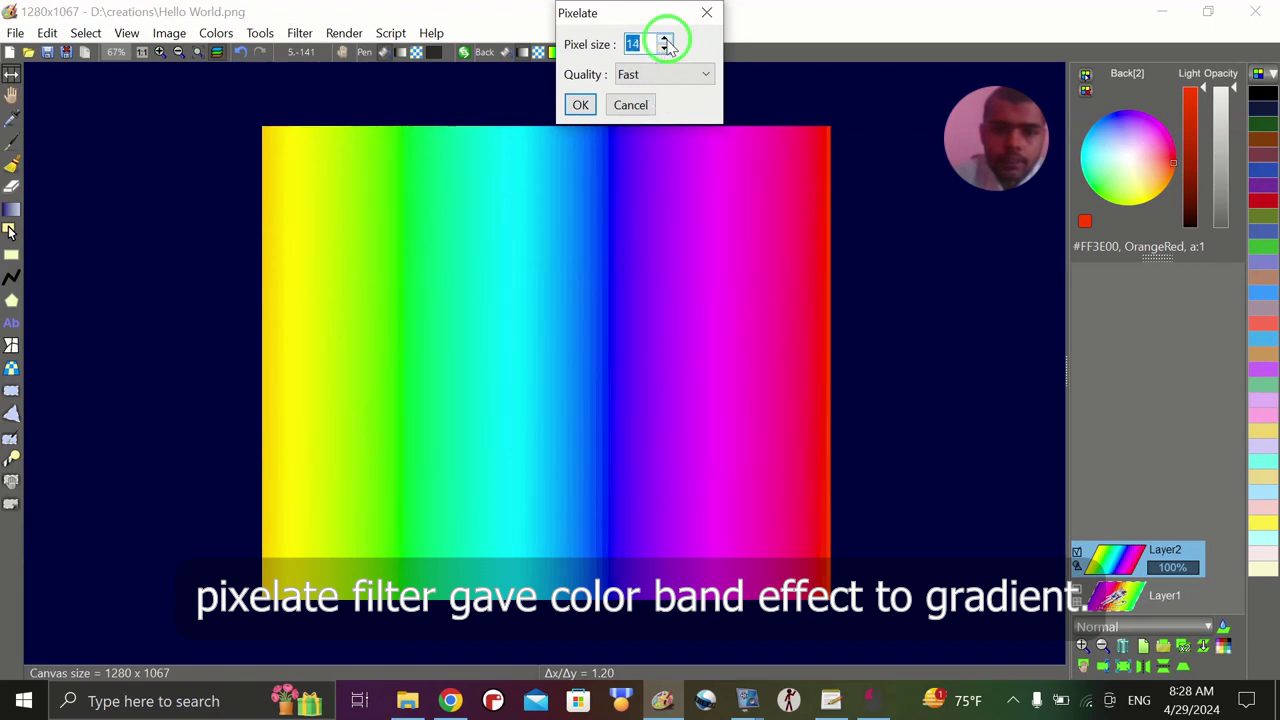
left_click(665, 40)
left_click(665, 40)
left_click(665, 40)
left_click(665, 40)
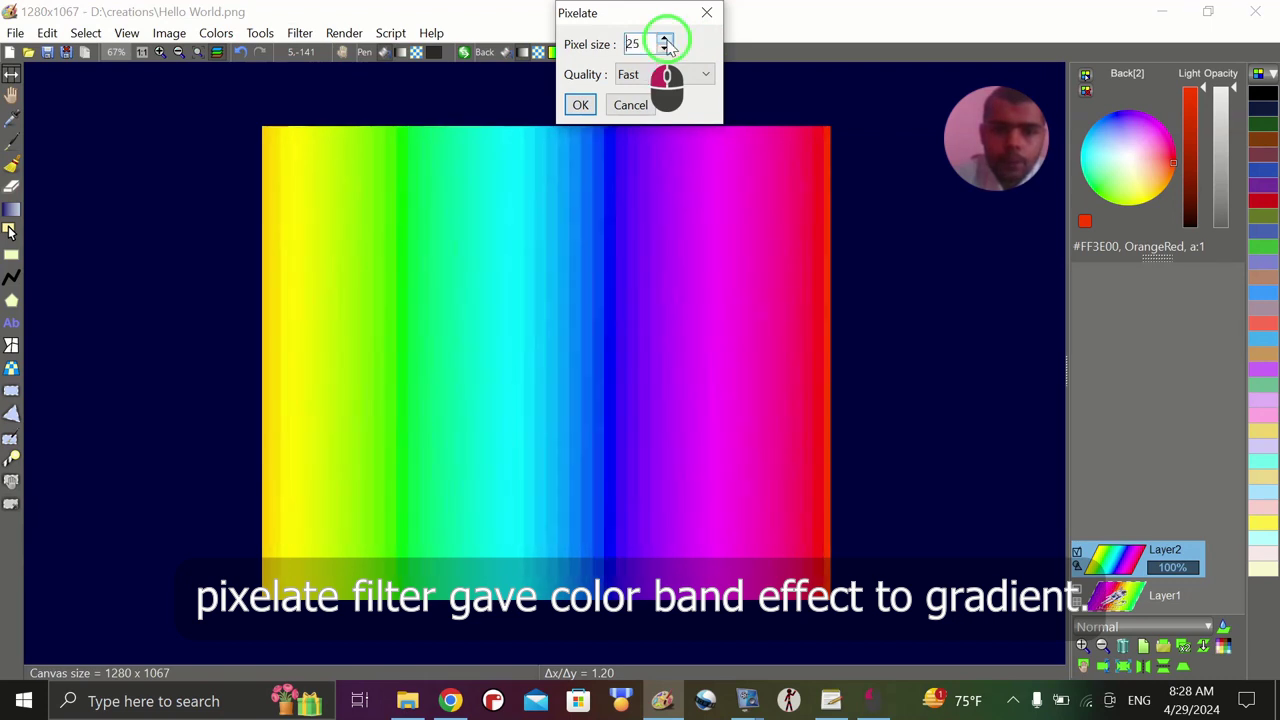
left_click(665, 40)
left_click_drag(665, 42, 665, 42)
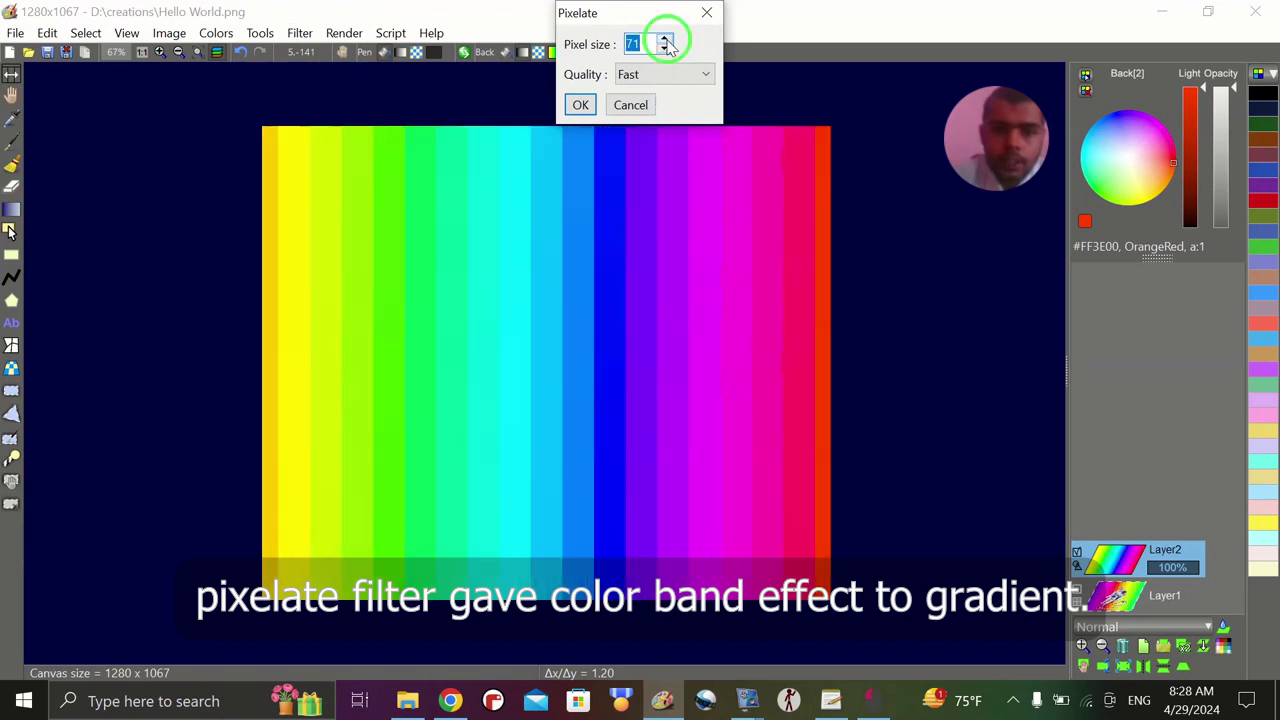
left_click(665, 49)
left_click(665, 49)
left_click(665, 49)
left_click(665, 49)
left_click(665, 49)
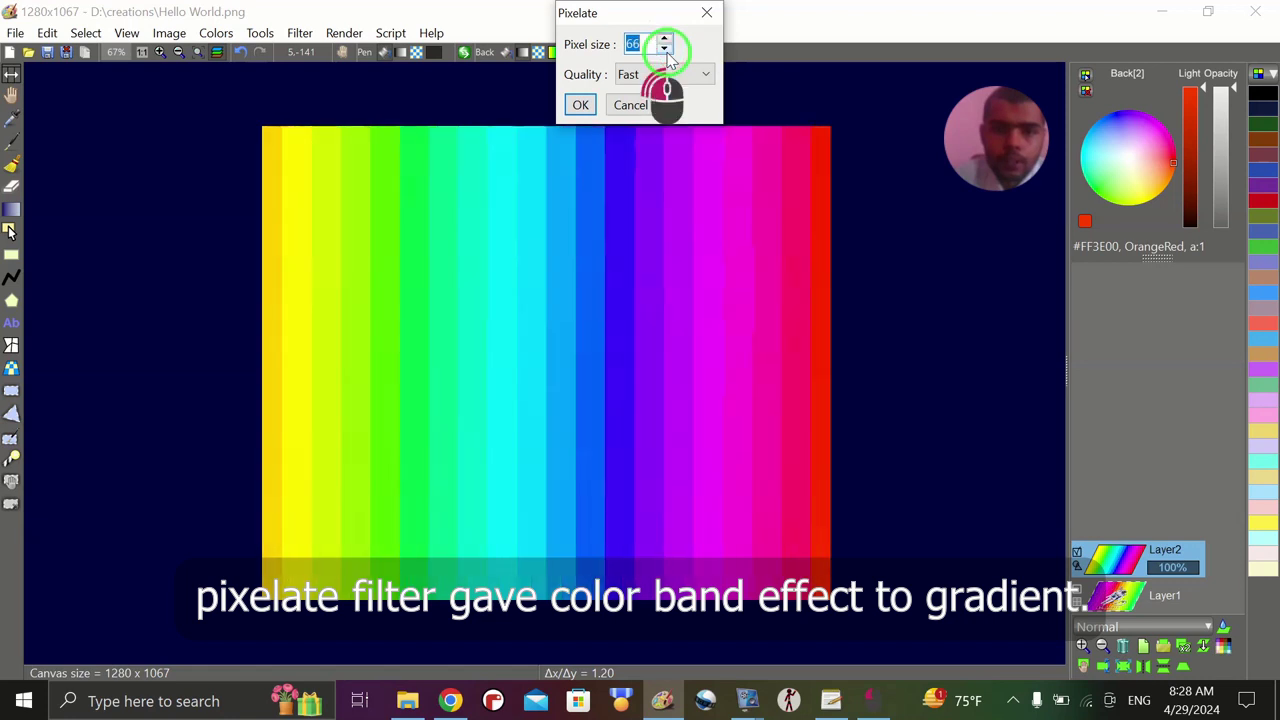
left_click(589, 107)
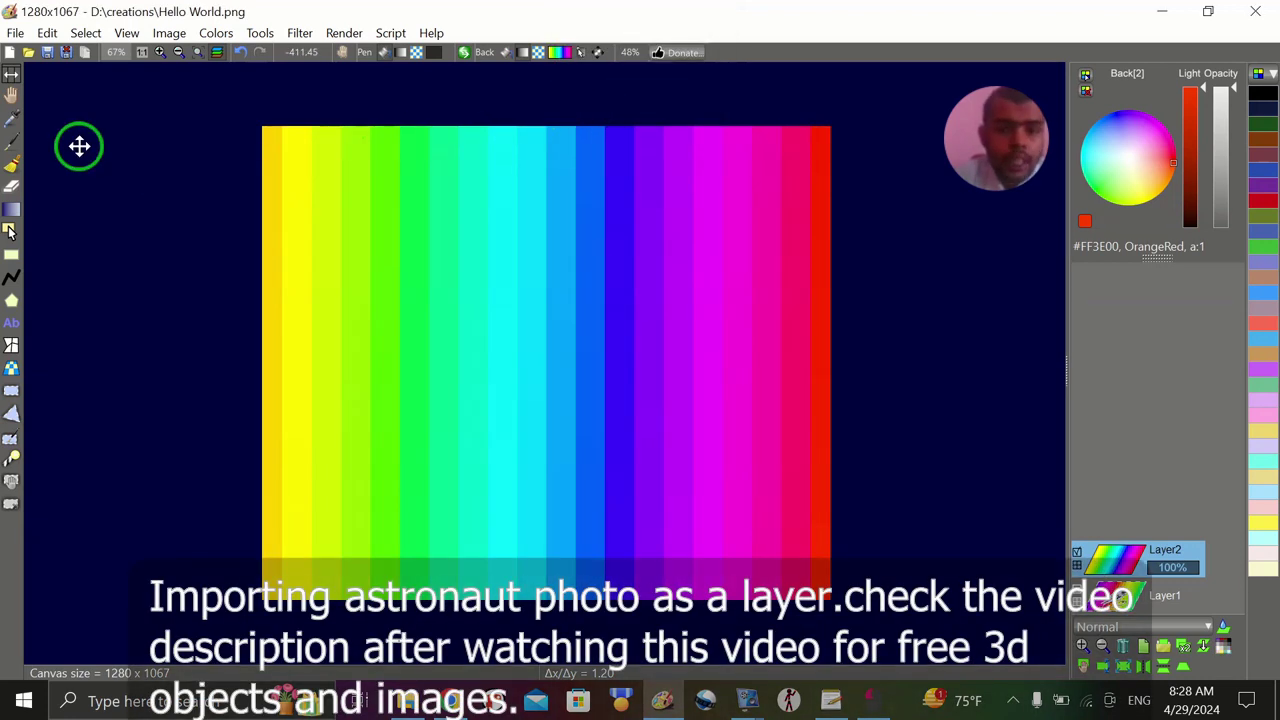
Step: Start importing a layer from file and go up from the astronaut folder to the root of D:\
left_click(15, 34)
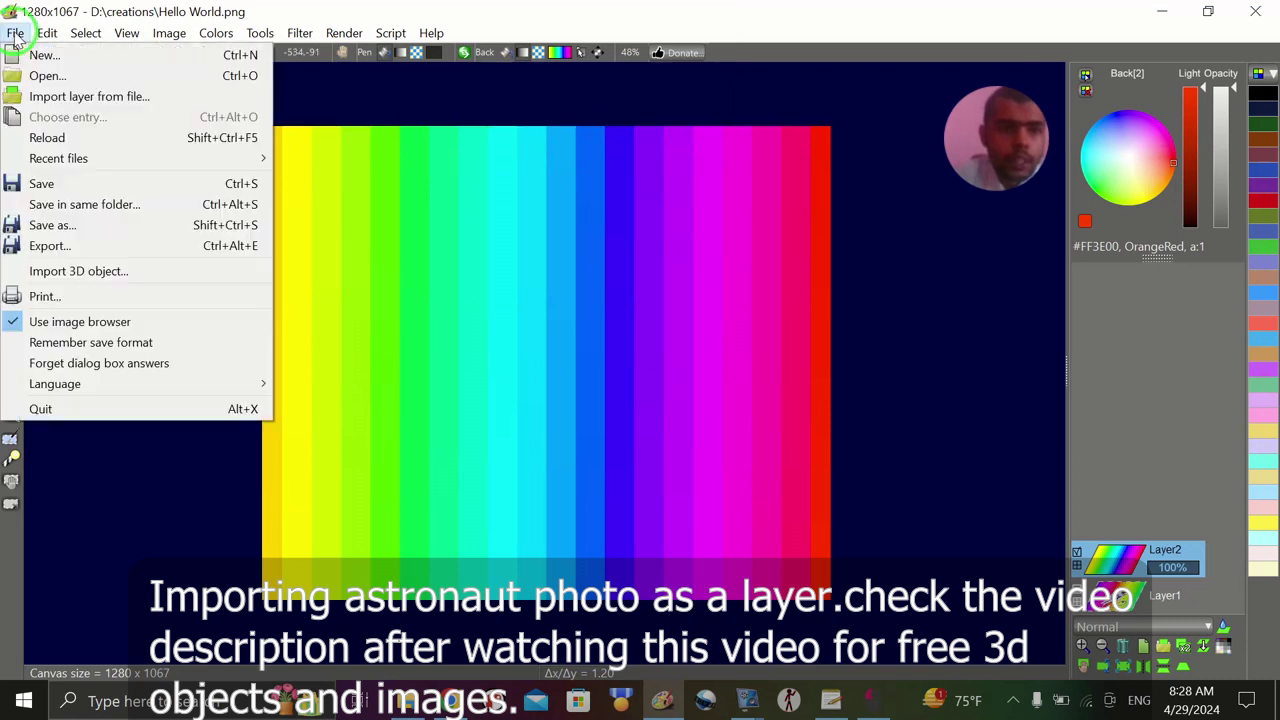
left_click(55, 97)
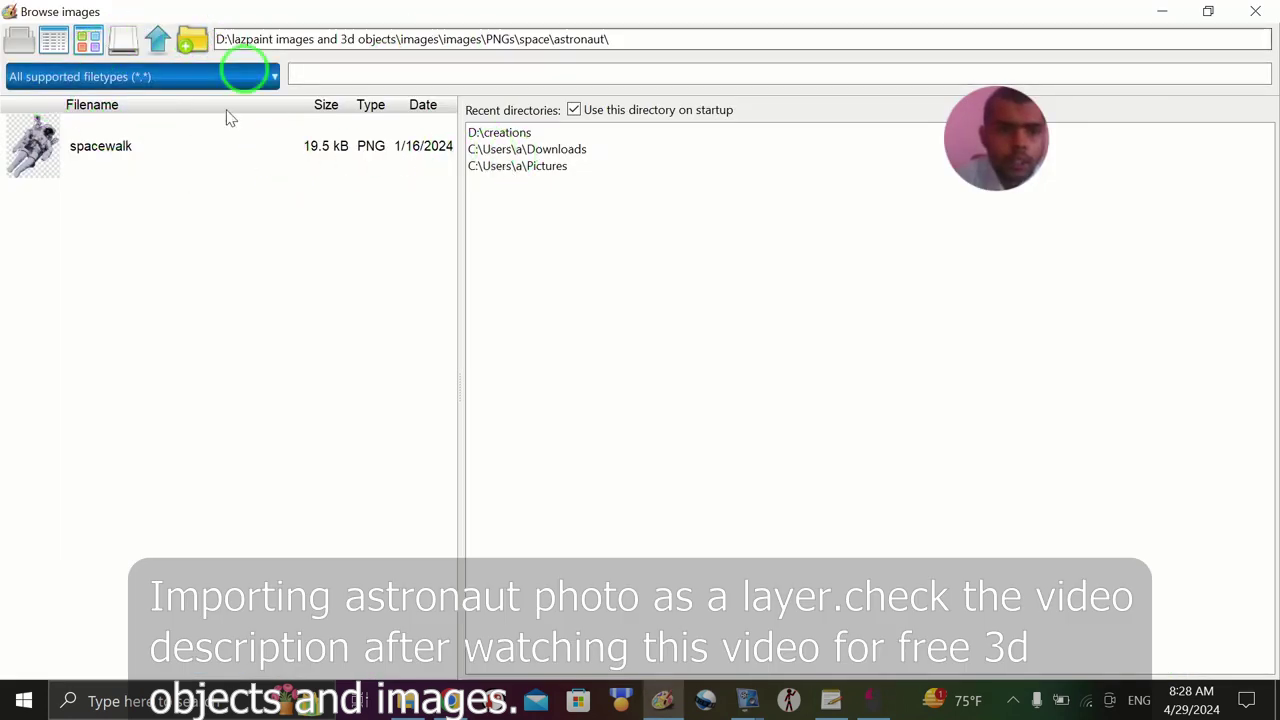
left_click(158, 40)
left_click(158, 40)
left_click(158, 40)
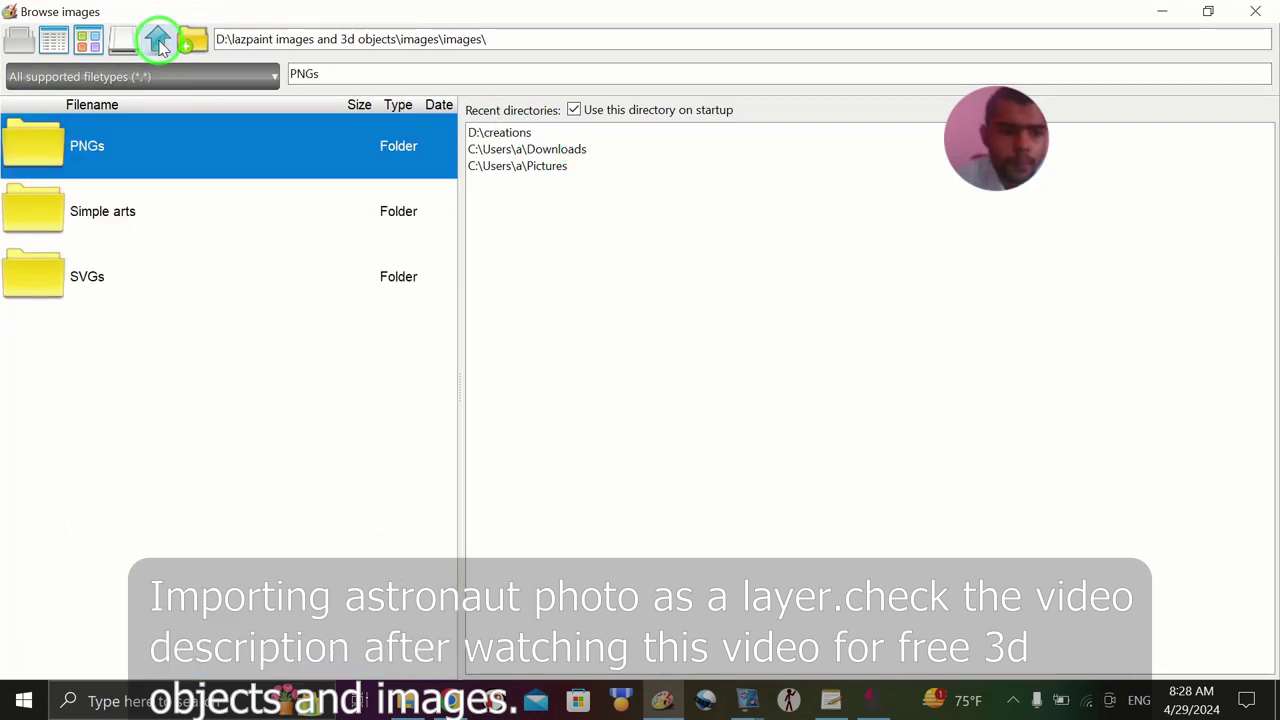
left_click(158, 40)
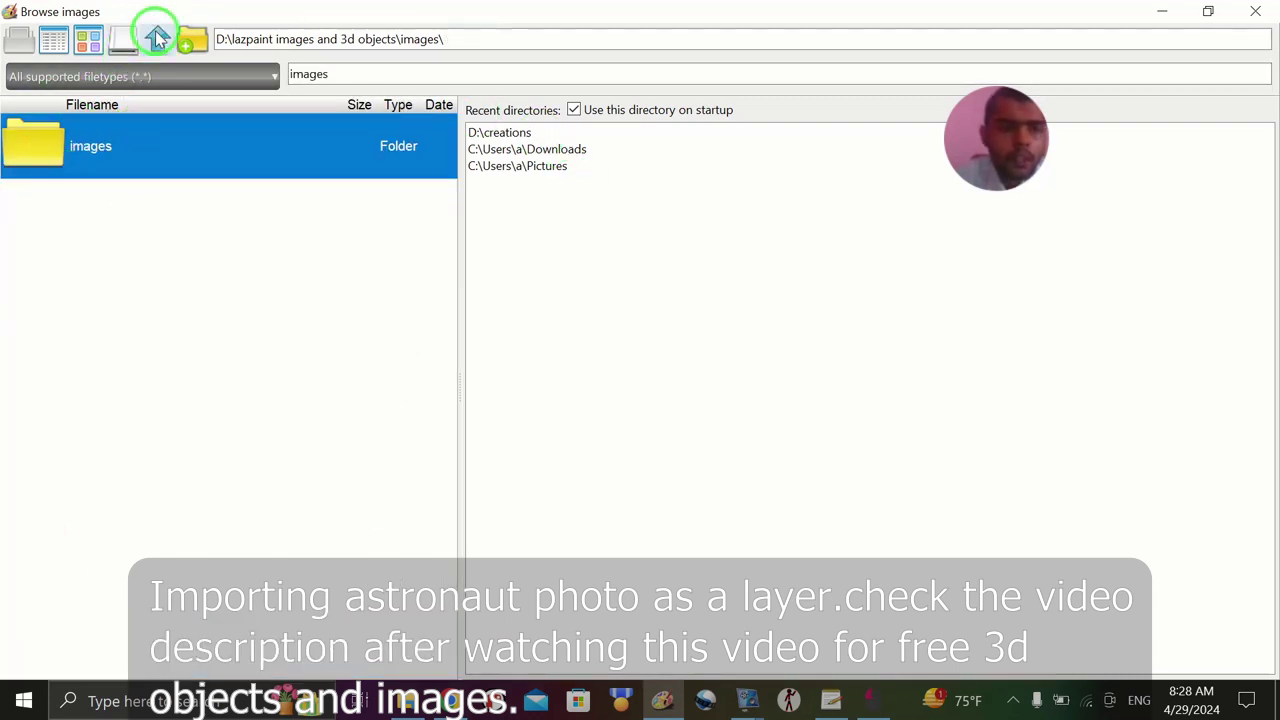
left_click(157, 38)
left_click(158, 40)
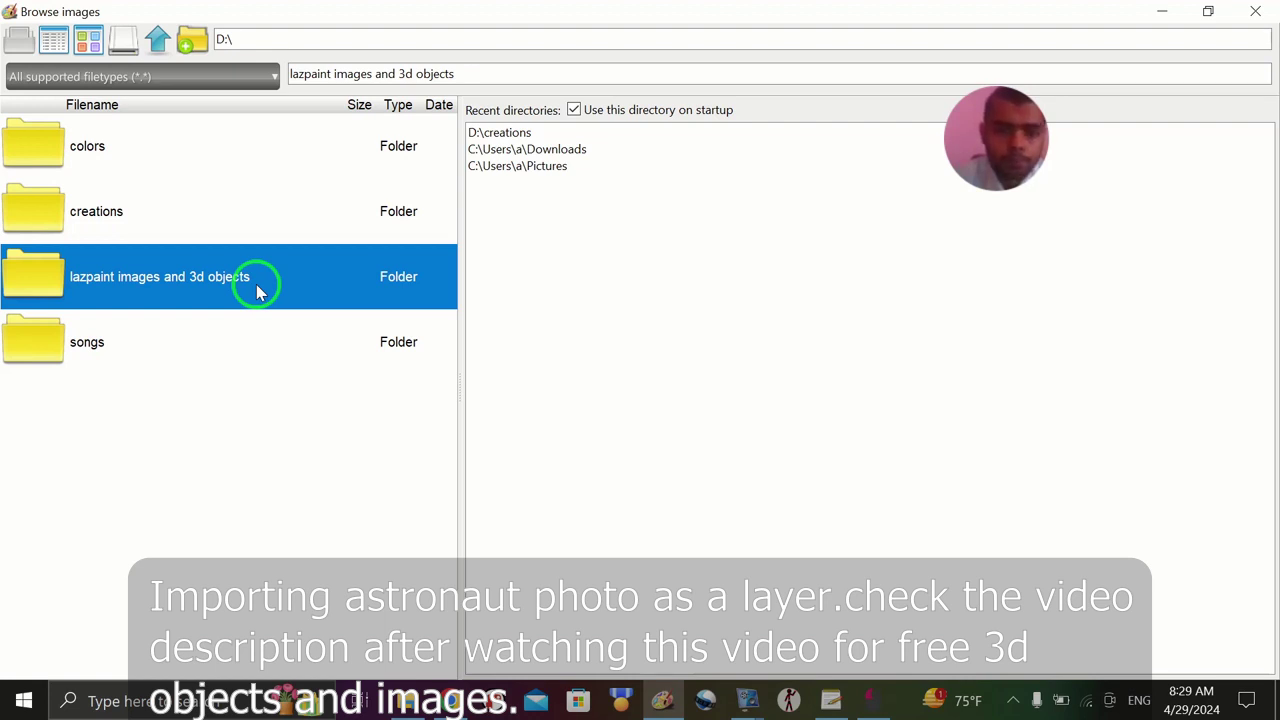
Step: Switch to Chrome to view the models and images folders in Google Drive, and return to LazPaint's image browser
left_click(441, 702)
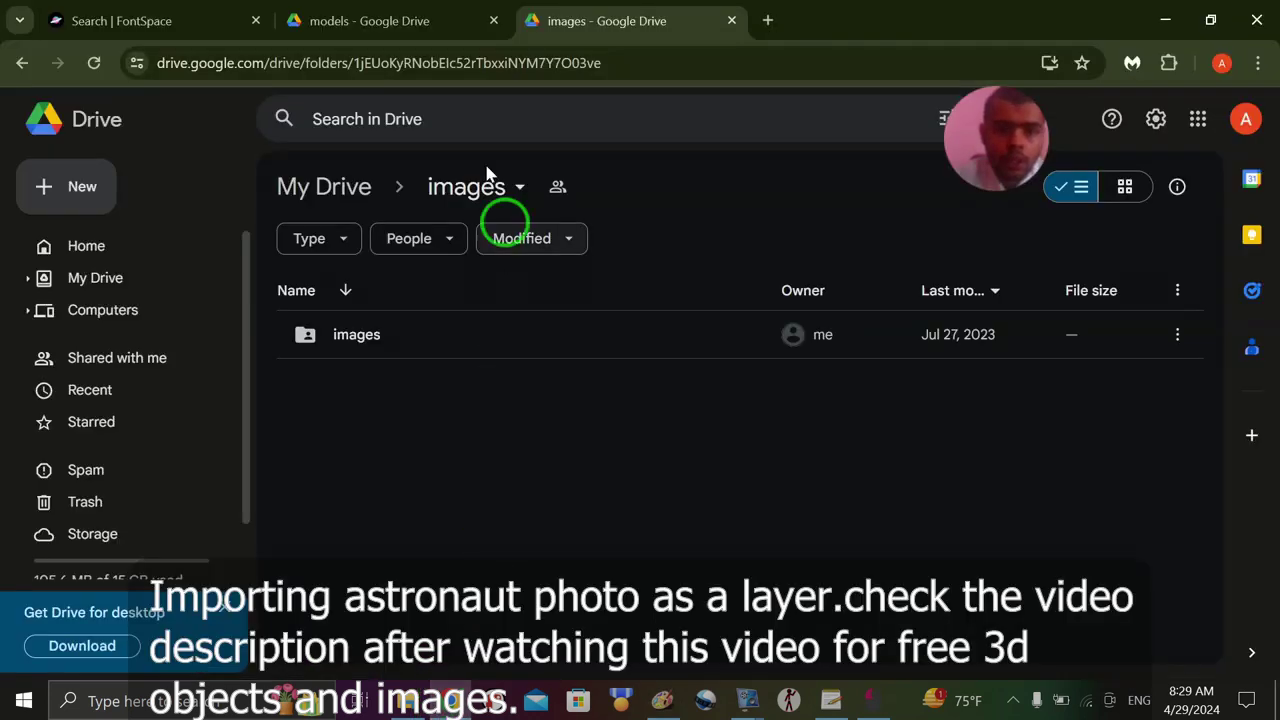
left_click(390, 20)
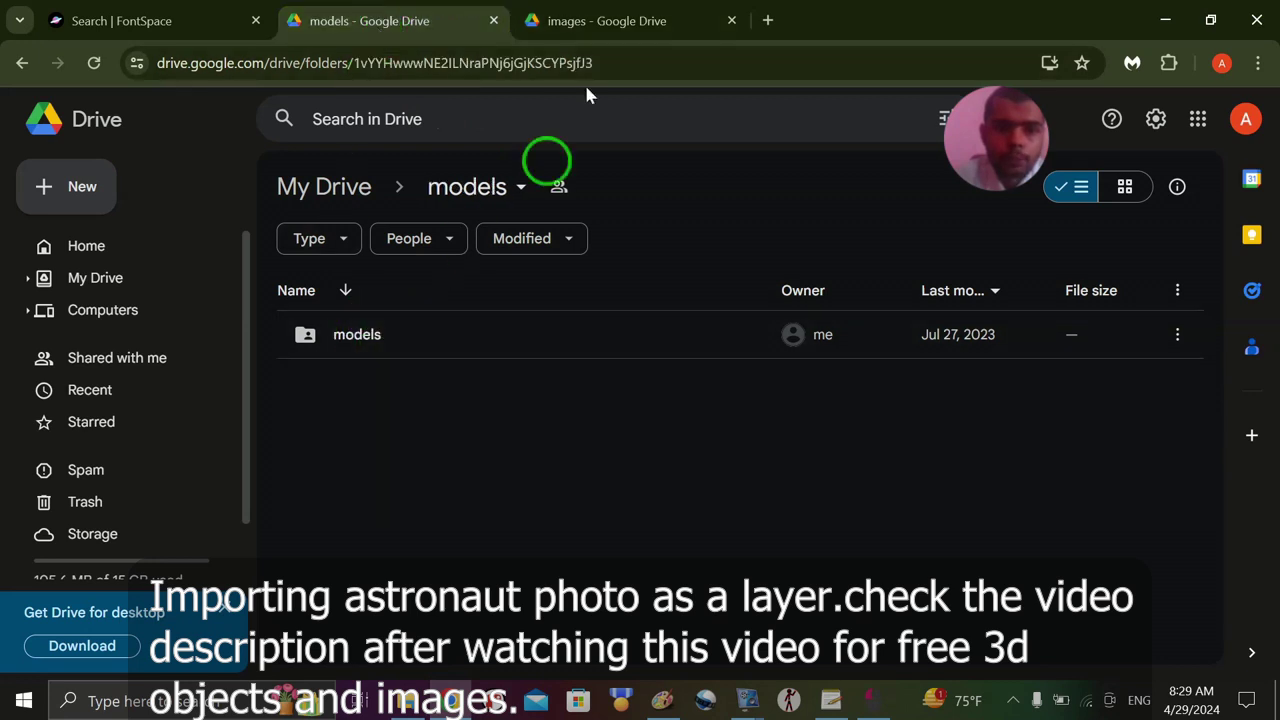
left_click(592, 30)
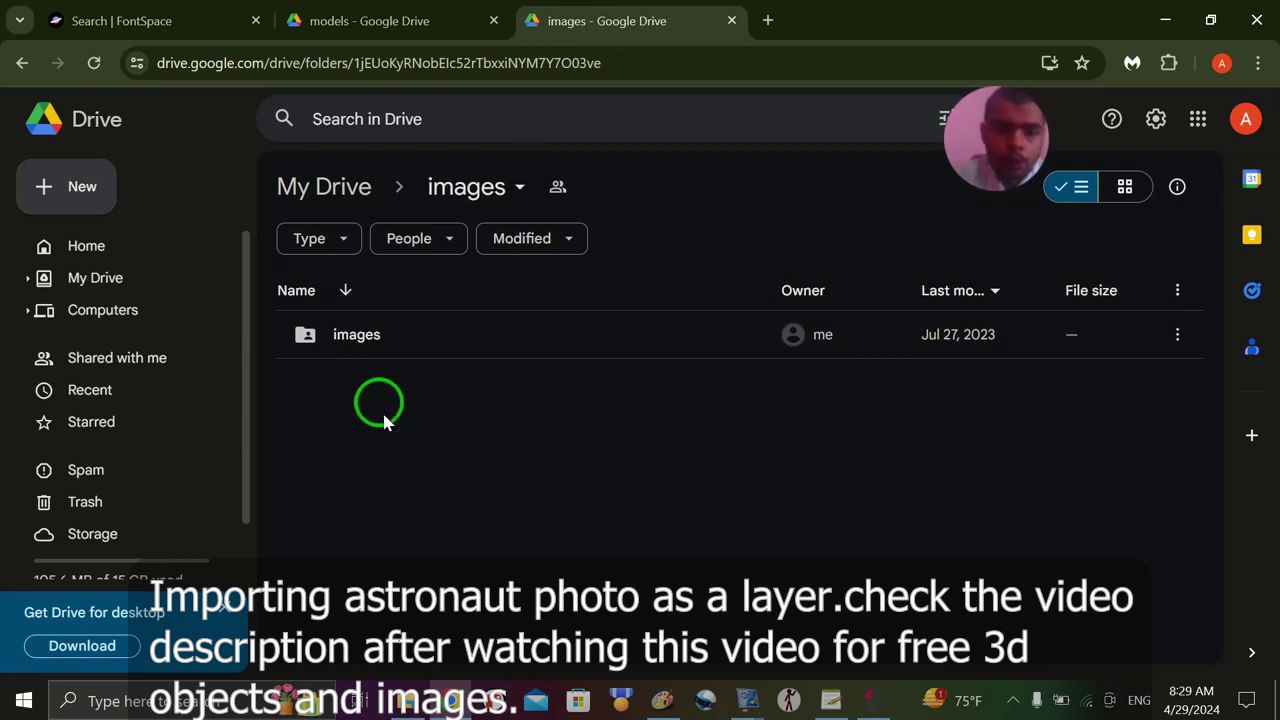
left_click(662, 701)
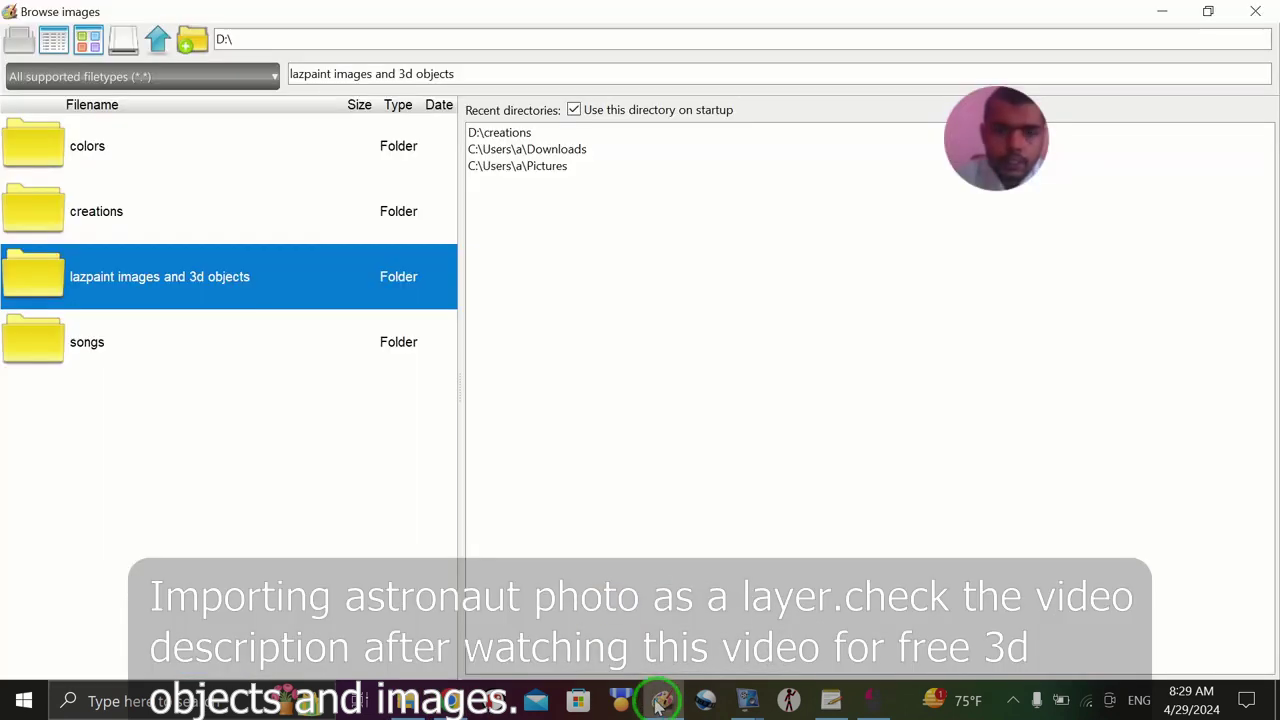
Step: Import spacewalk.png as a layer from D:\lazpaint images and 3d objects\images\images\PNGs\space\astronaut
double_click(43, 287)
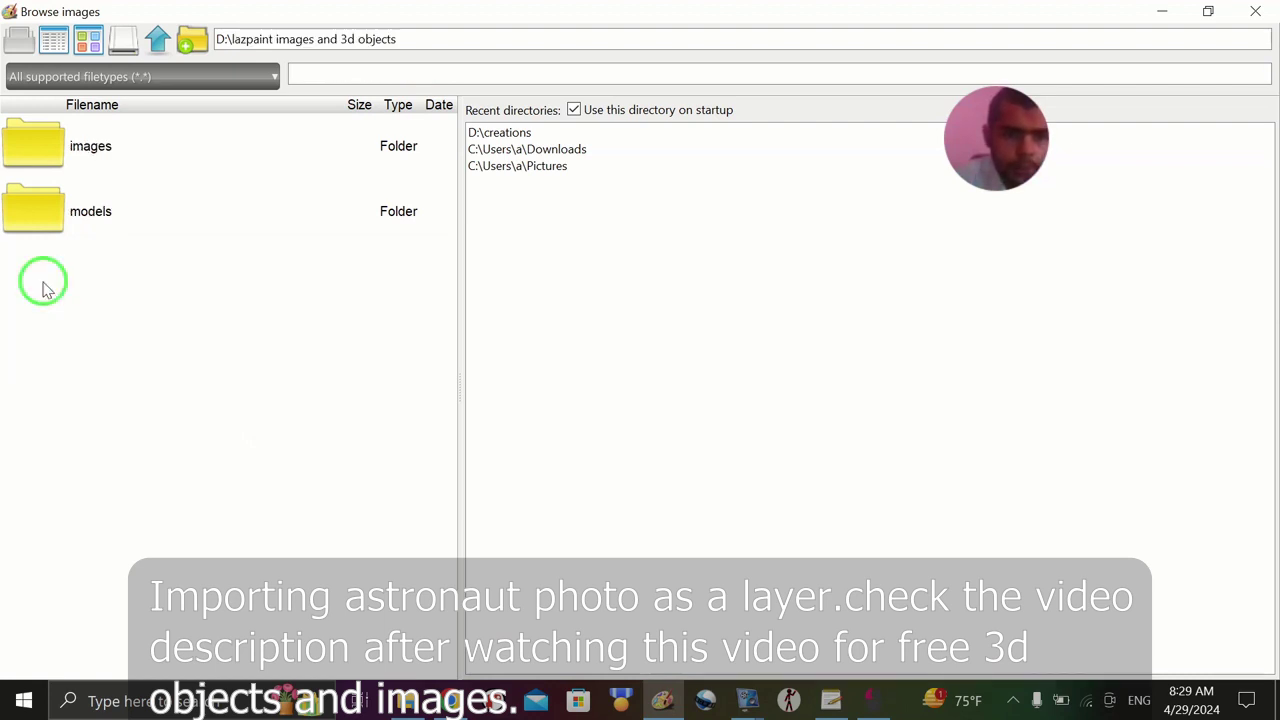
double_click(52, 168)
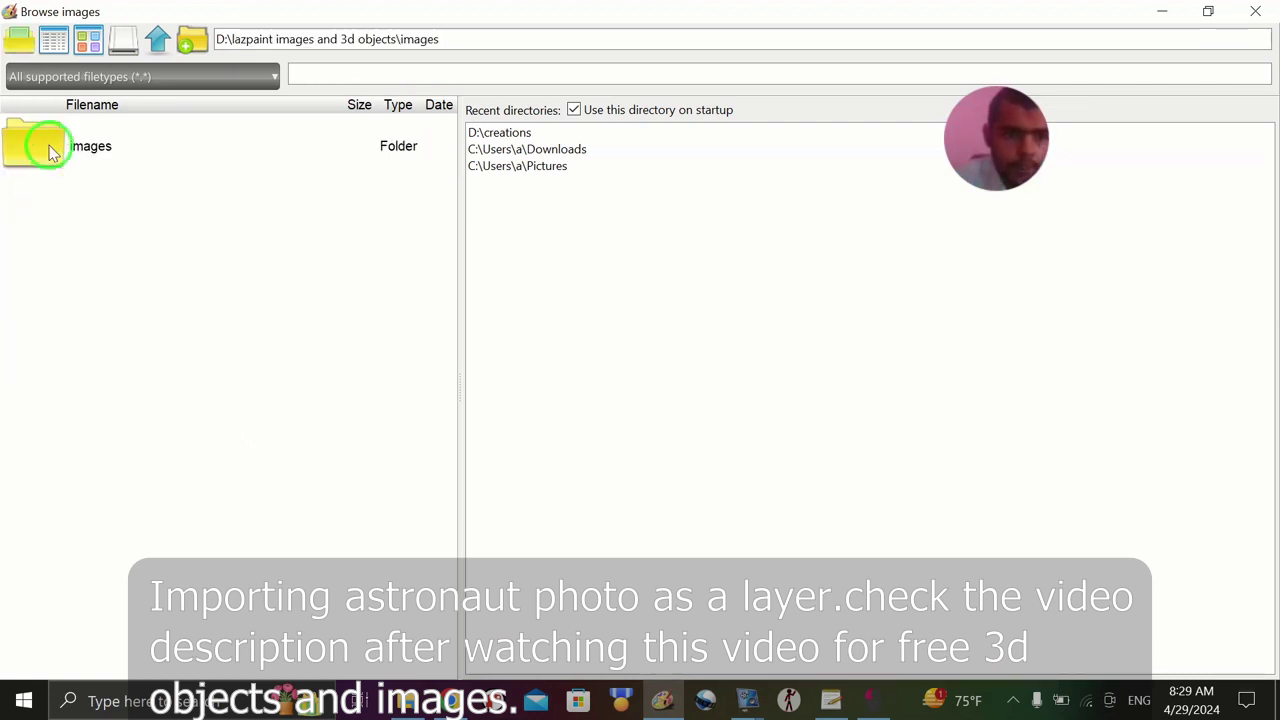
double_click(50, 150)
double_click(36, 148)
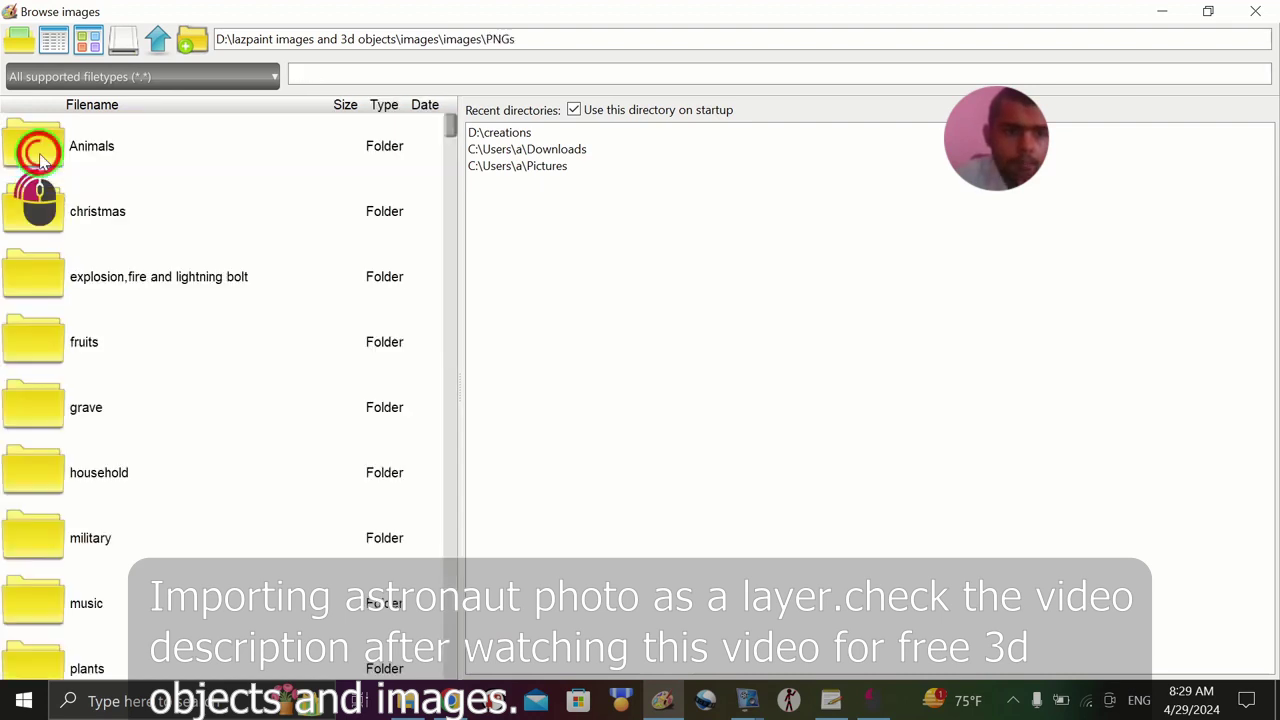
left_click_drag(449, 143, 450, 615)
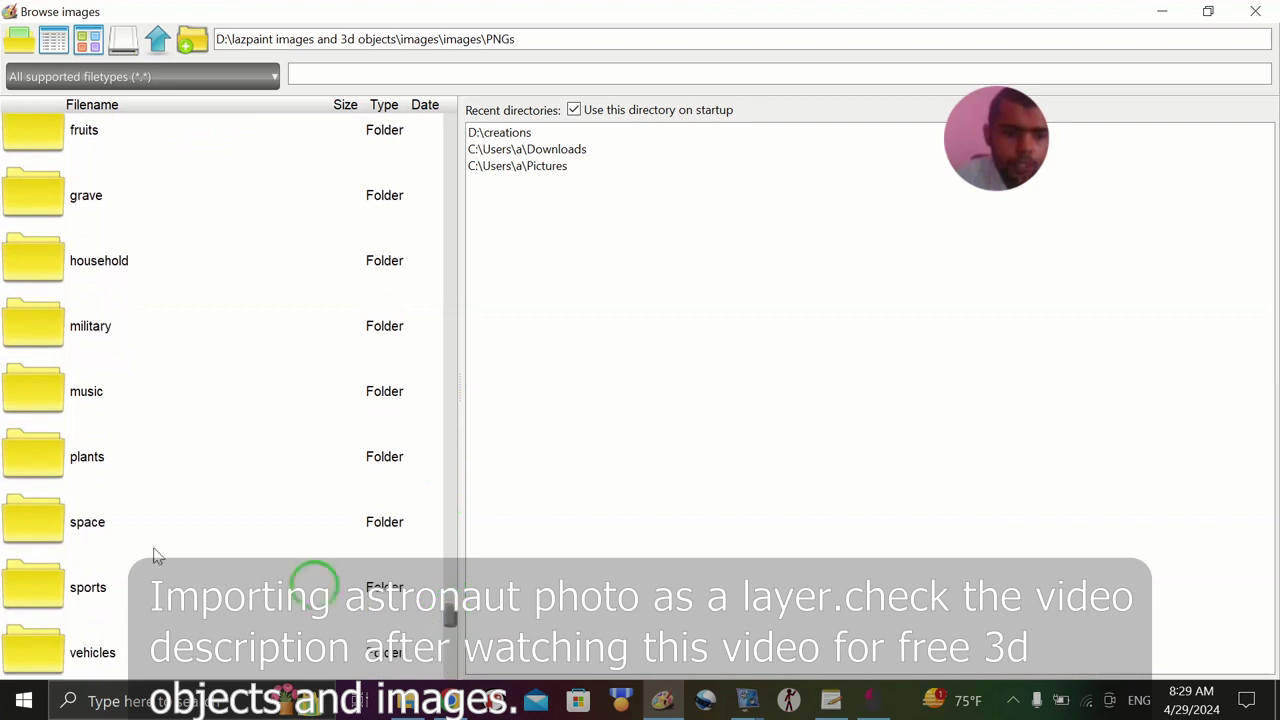
double_click(35, 543)
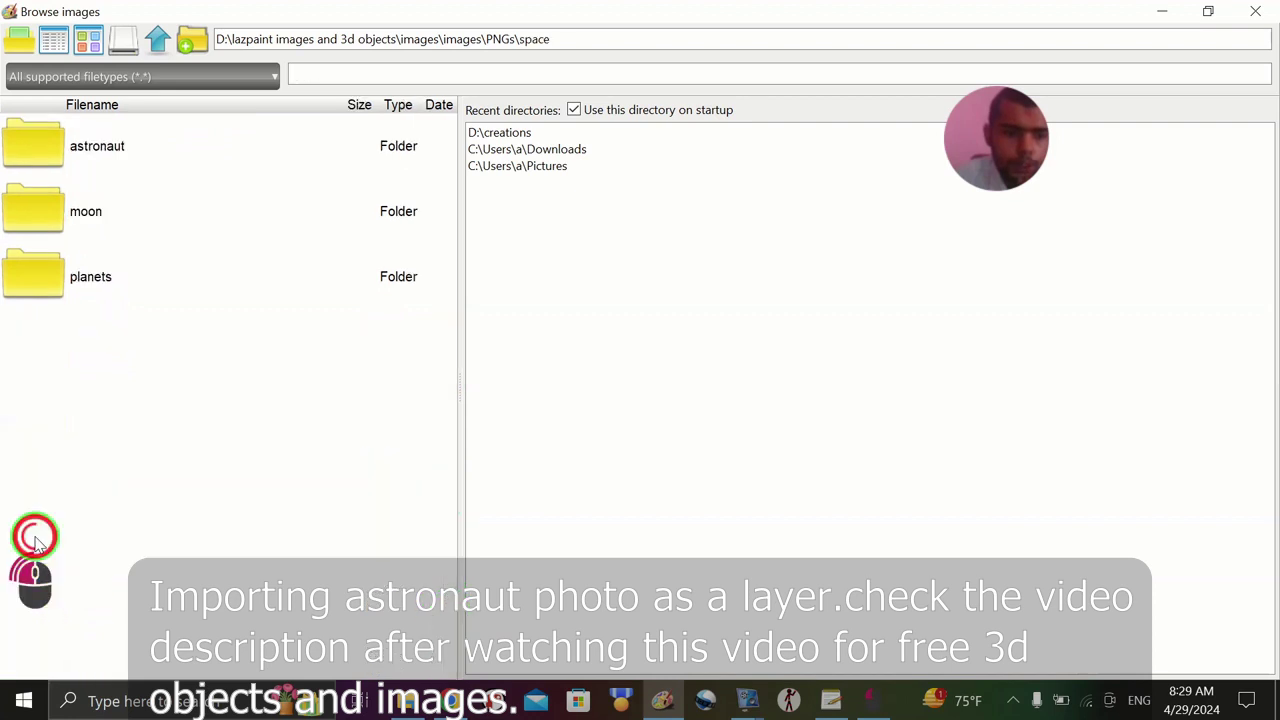
double_click(42, 150)
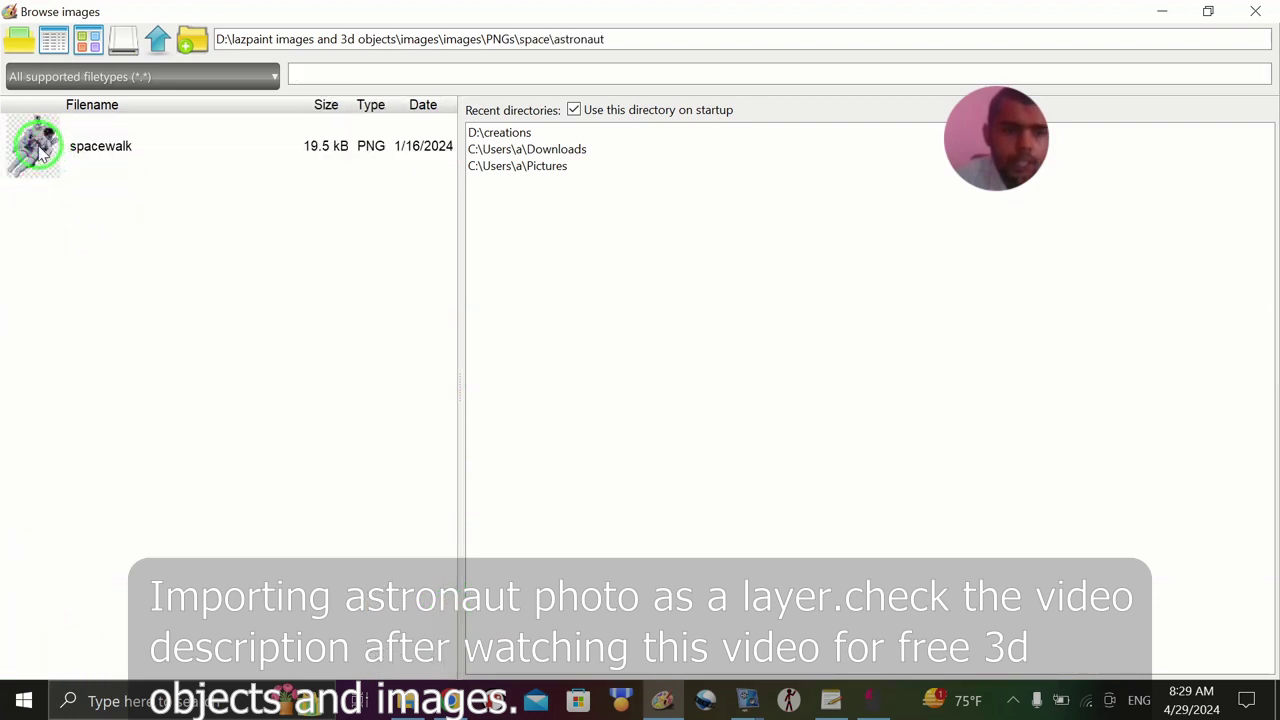
double_click(40, 150)
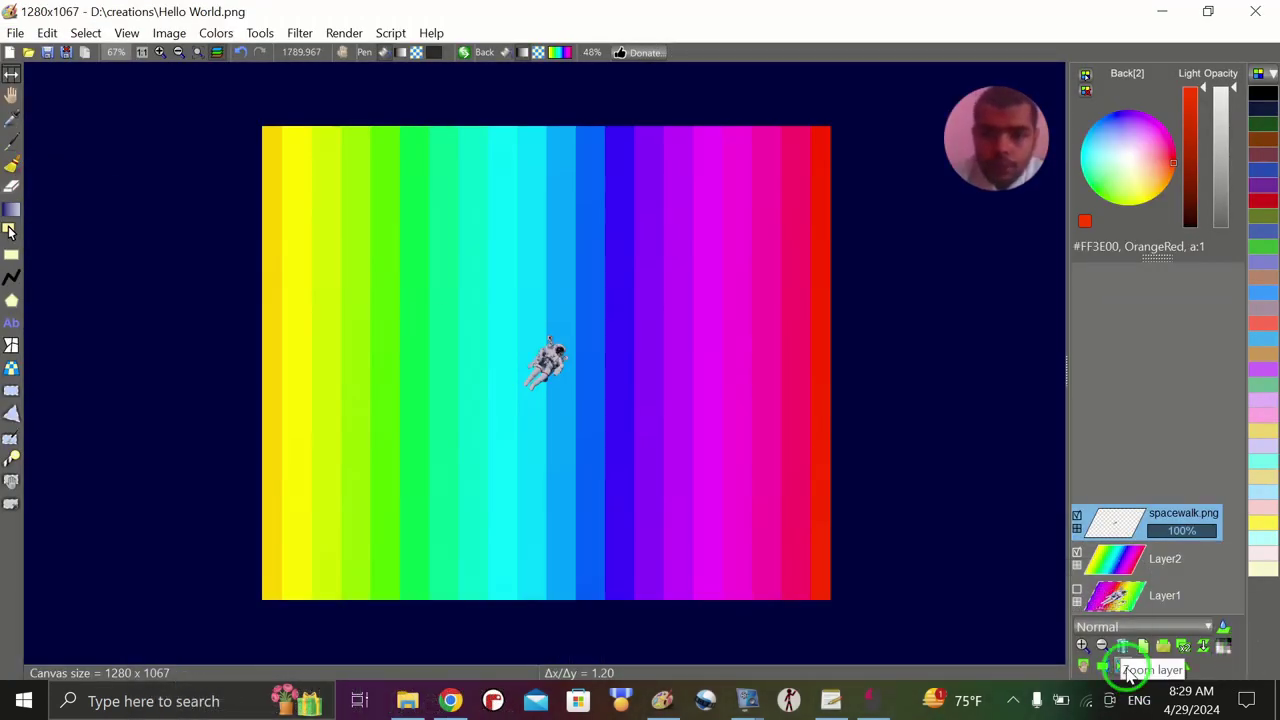
Step: Enlarge the astronaut layer to a bit over half the canvas height and pixelate it with a pixel size of 9 and Fast quality
left_click(1130, 675)
left_click_drag(574, 371, 624, 449)
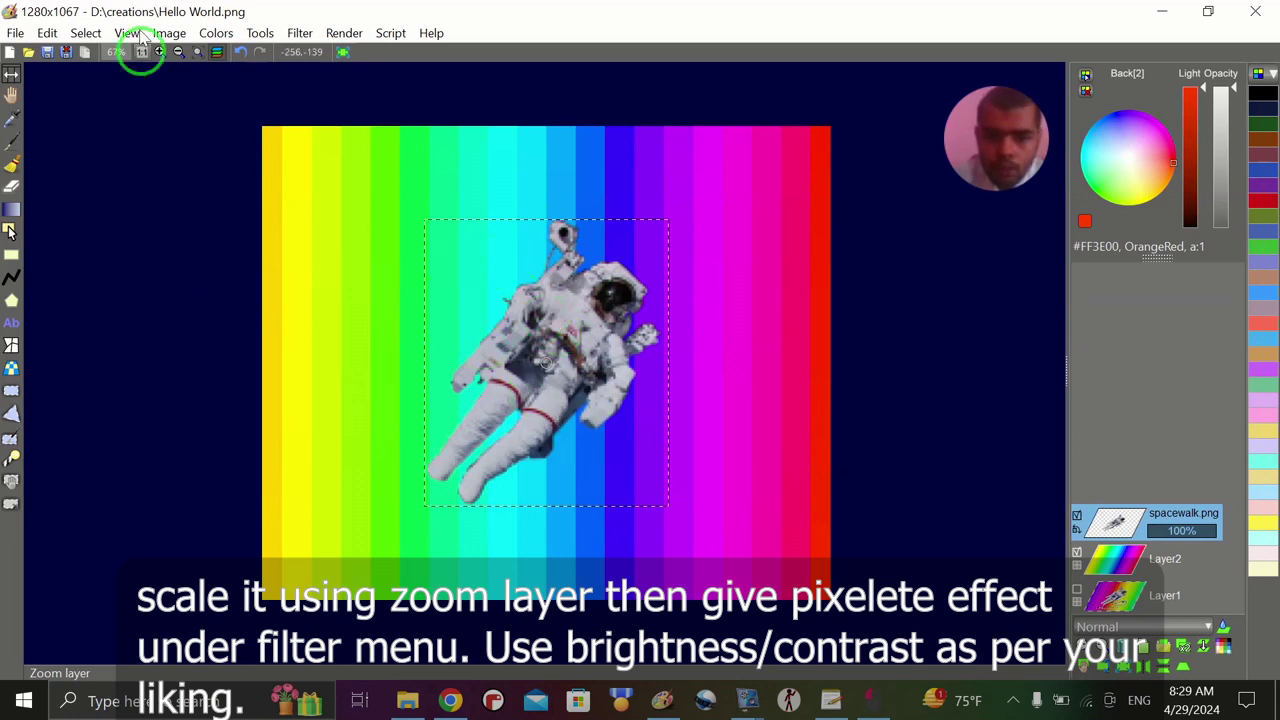
left_click(292, 40)
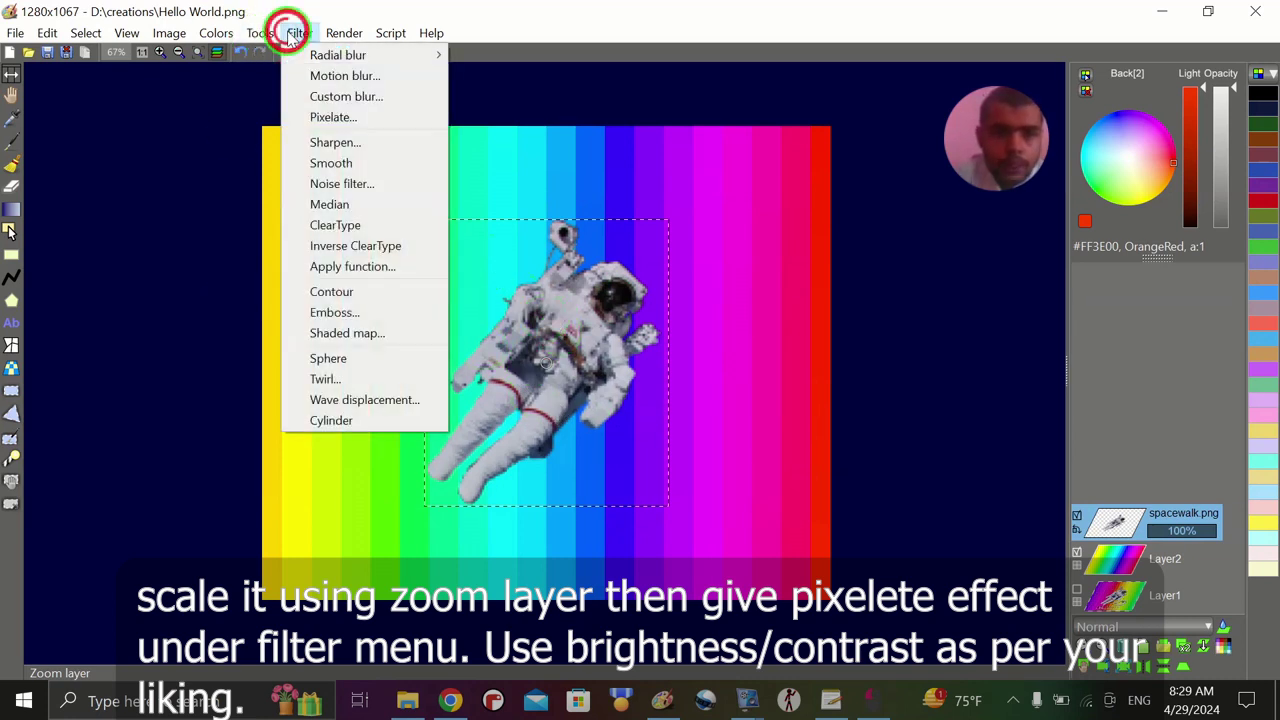
left_click(310, 114)
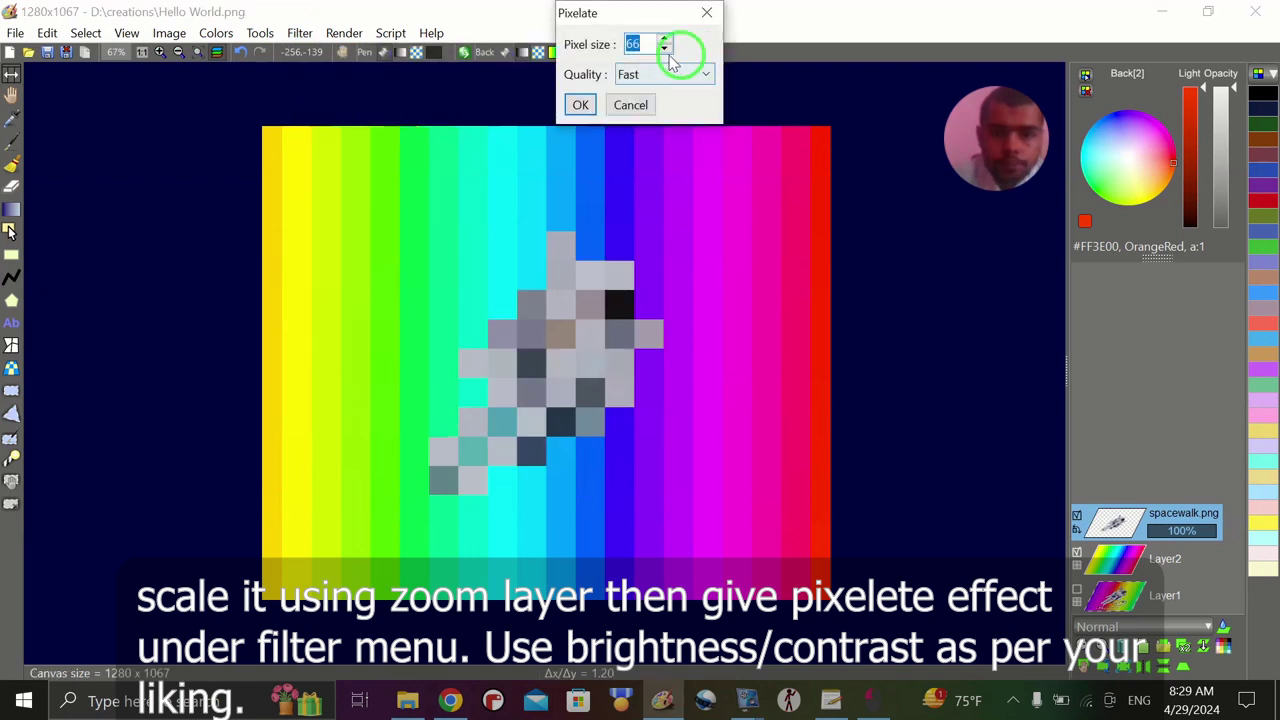
left_click_drag(646, 43, 623, 45)
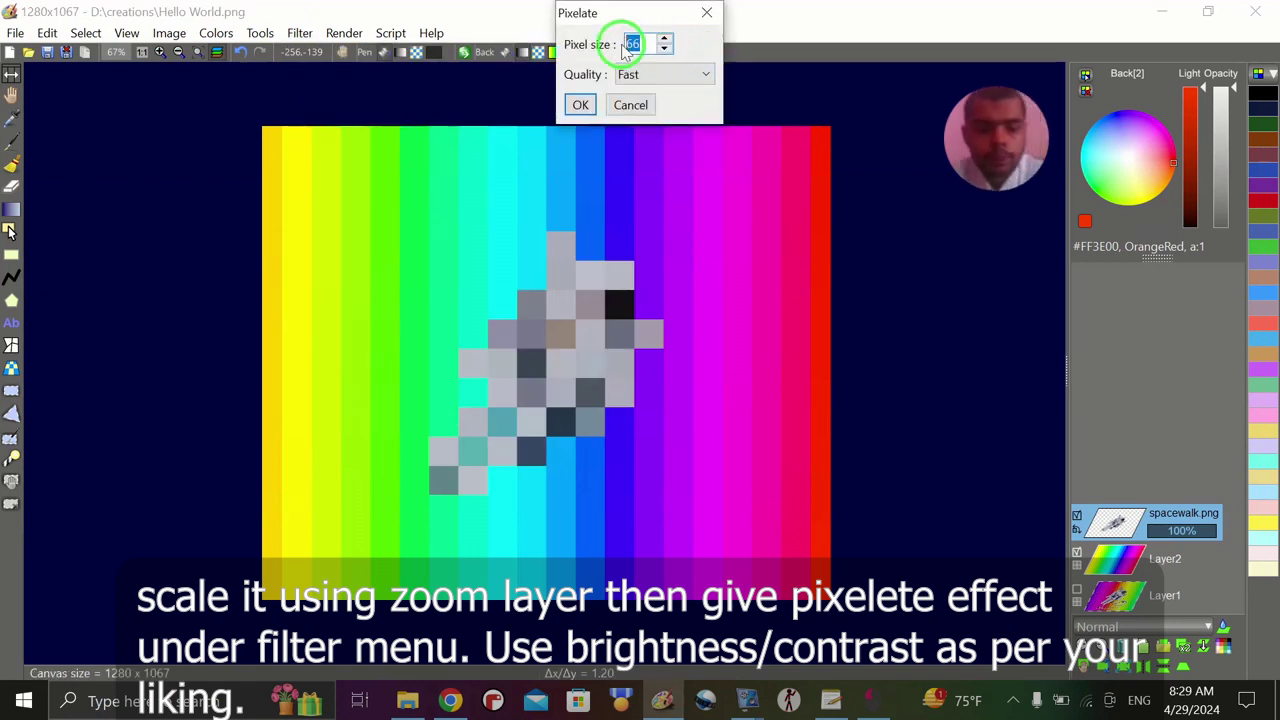
type("5")
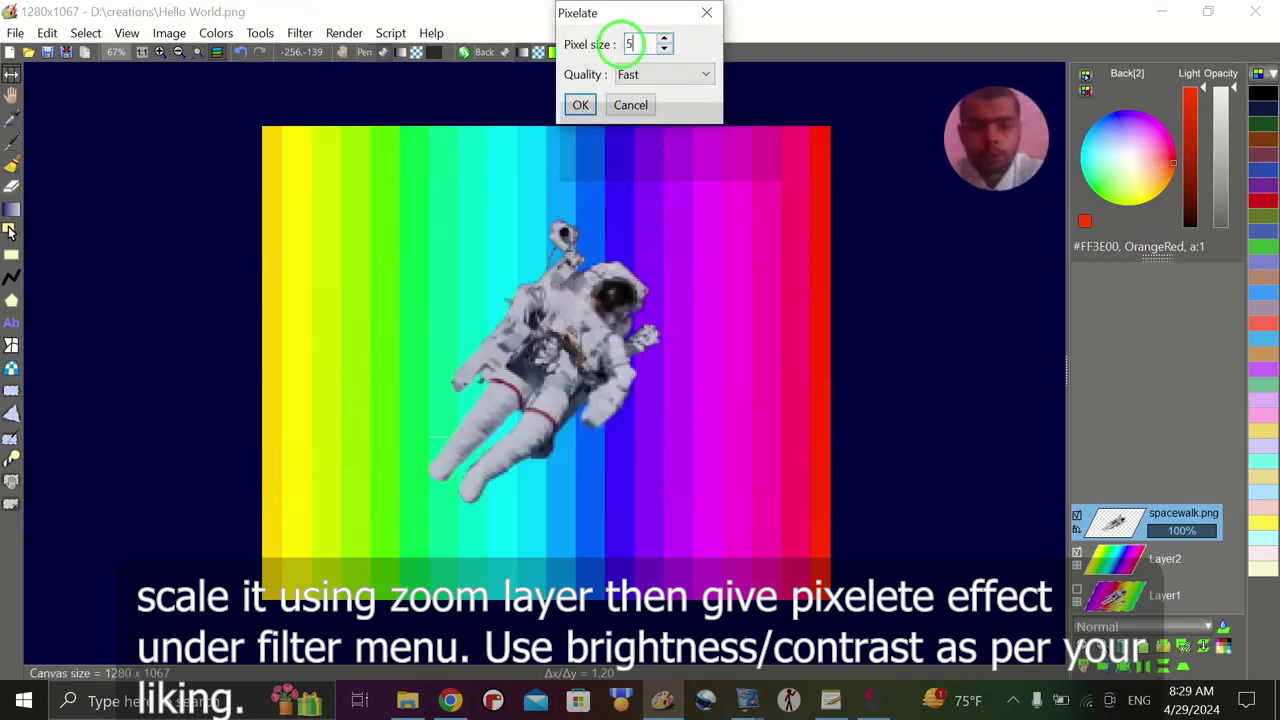
left_click(664, 40)
left_click(667, 40)
left_click(667, 40)
left_click(667, 40)
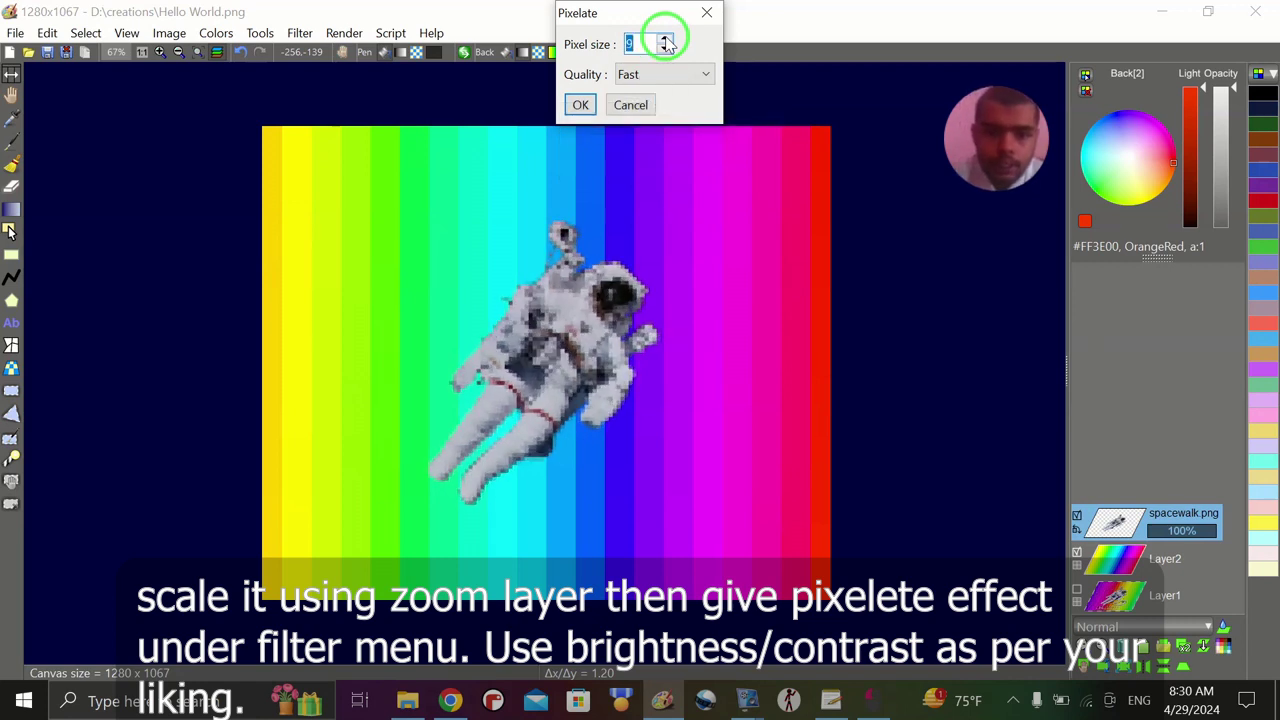
left_click(582, 107)
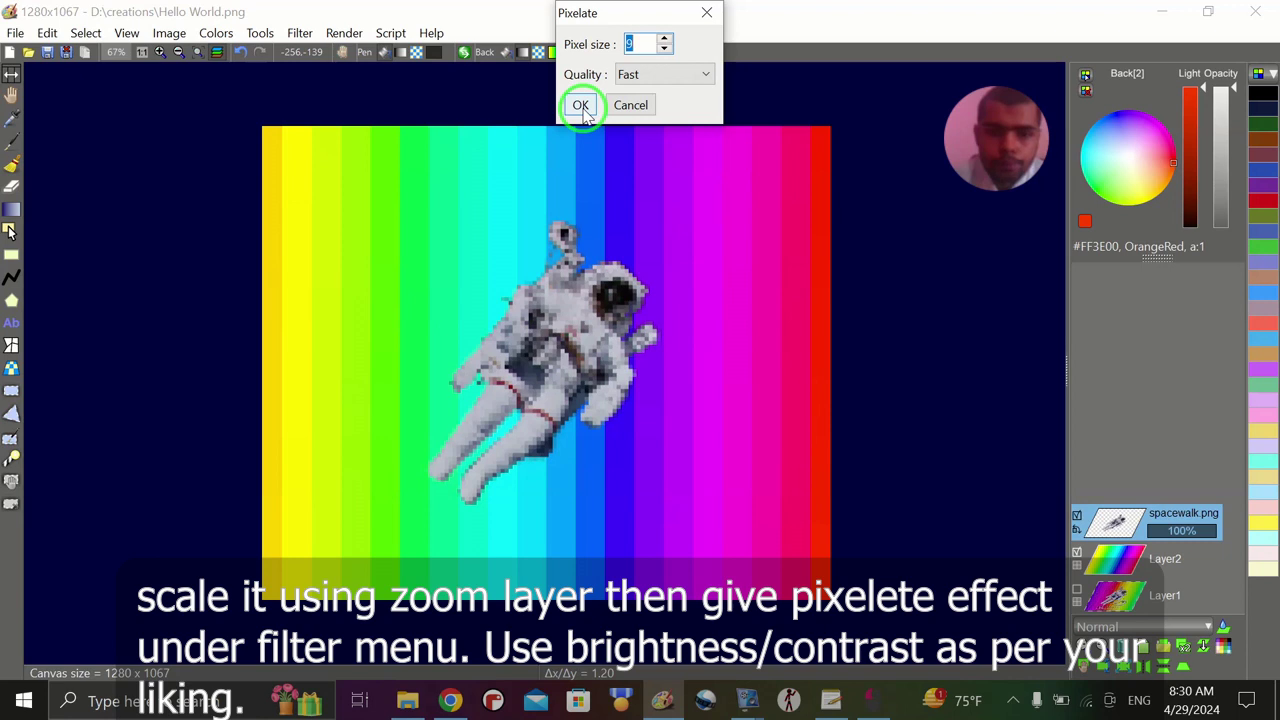
left_click(582, 107)
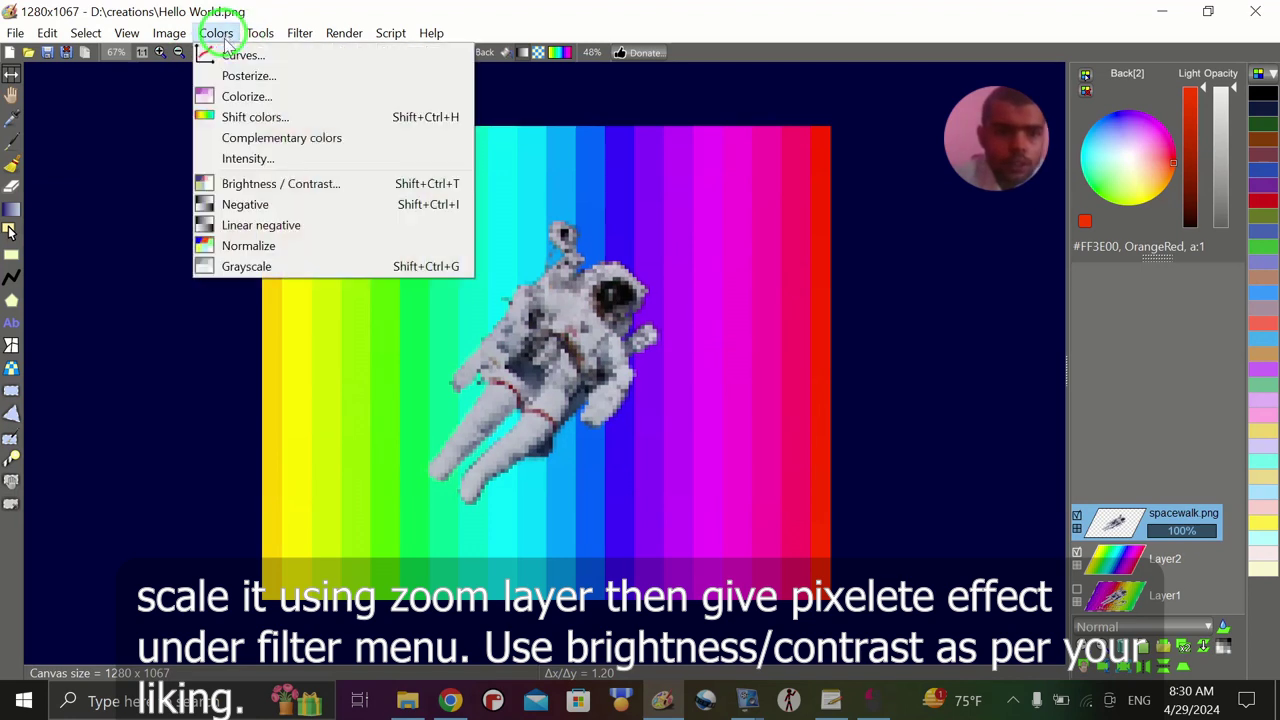
Step: Adjust the astronaut layer's lightness to a brightness of -0.020 and a contrast of 0.122
left_click(250, 190)
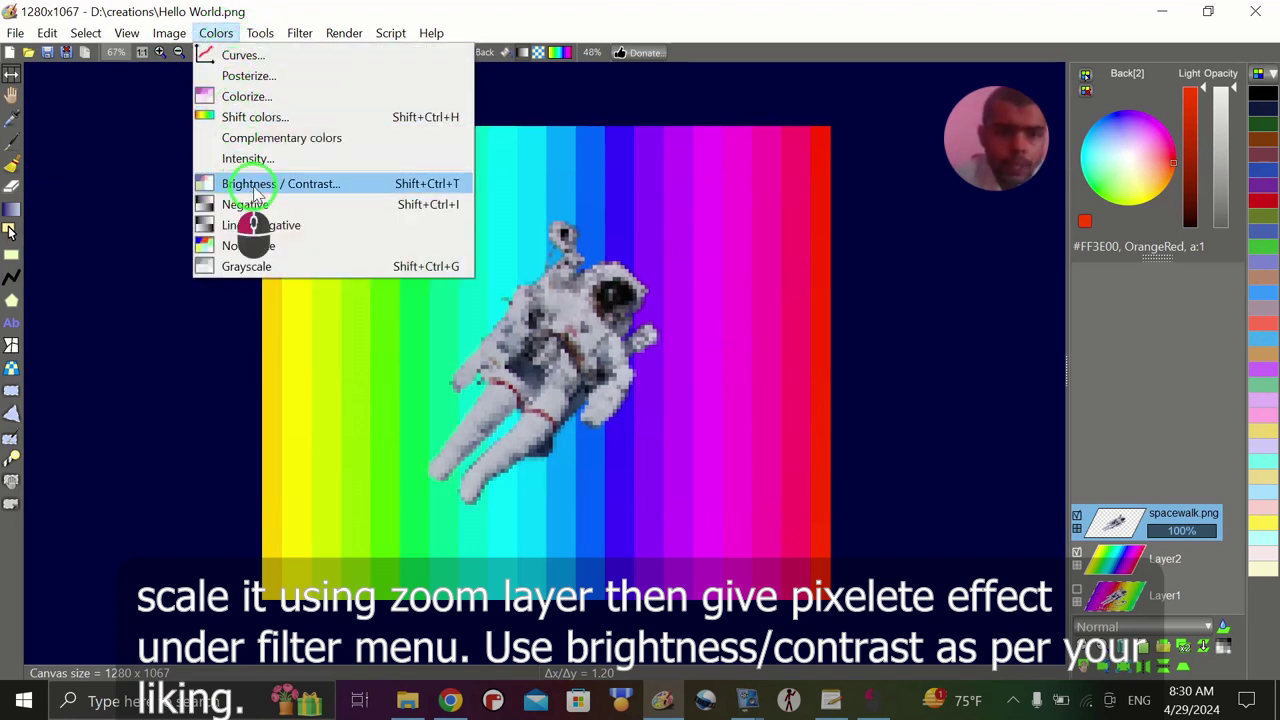
left_click_drag(600, 52, 628, 50)
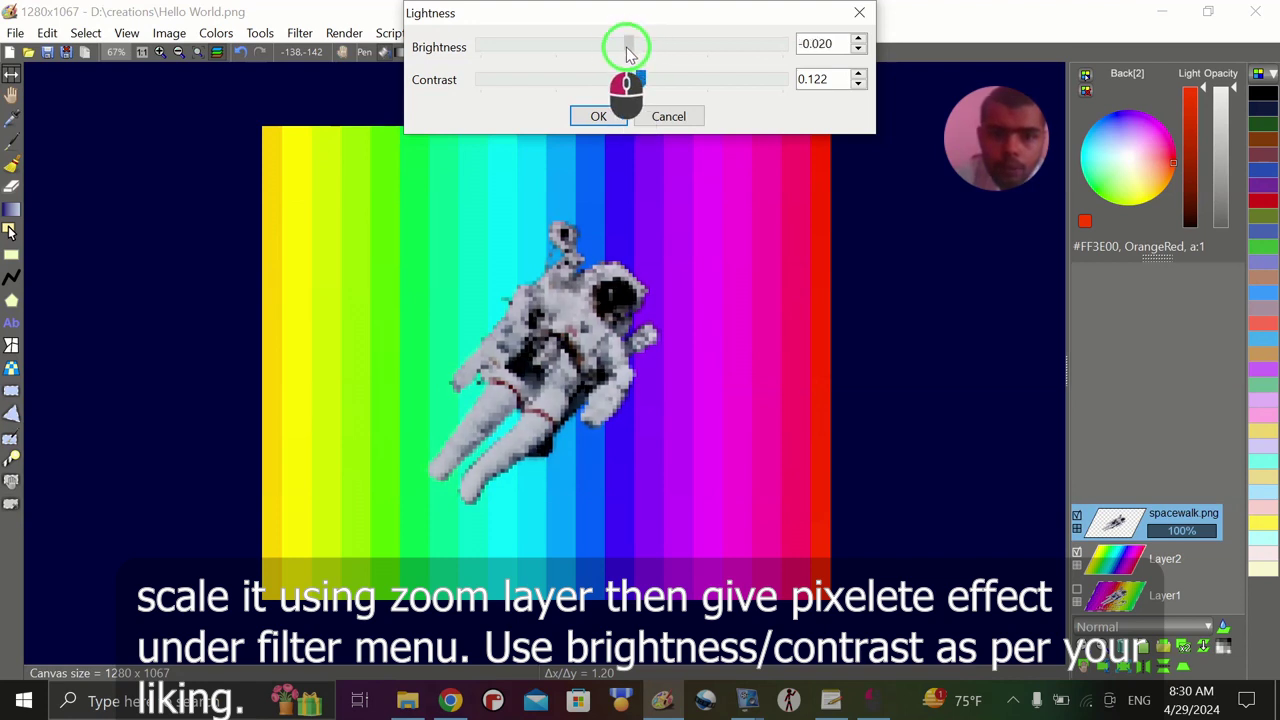
left_click(606, 118)
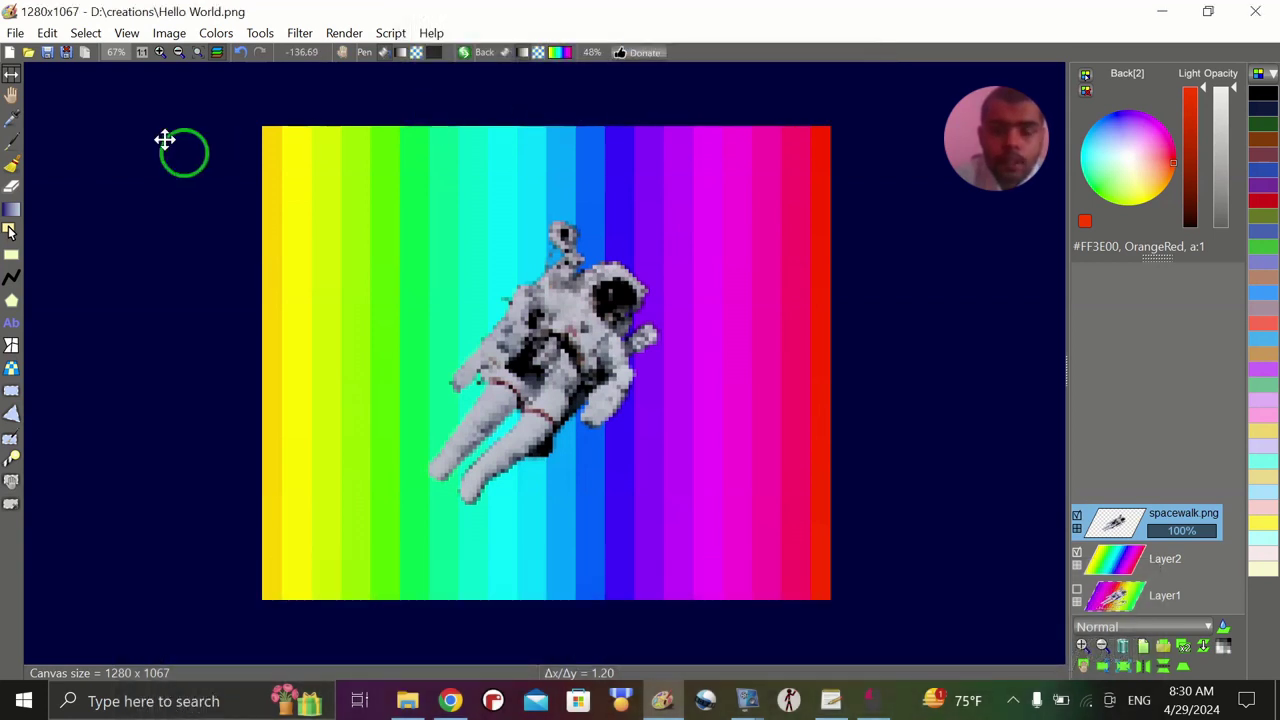
Step: Start importing the 3D object Spaceship.obj from the spaceships folder of the models collection
left_click(16, 34)
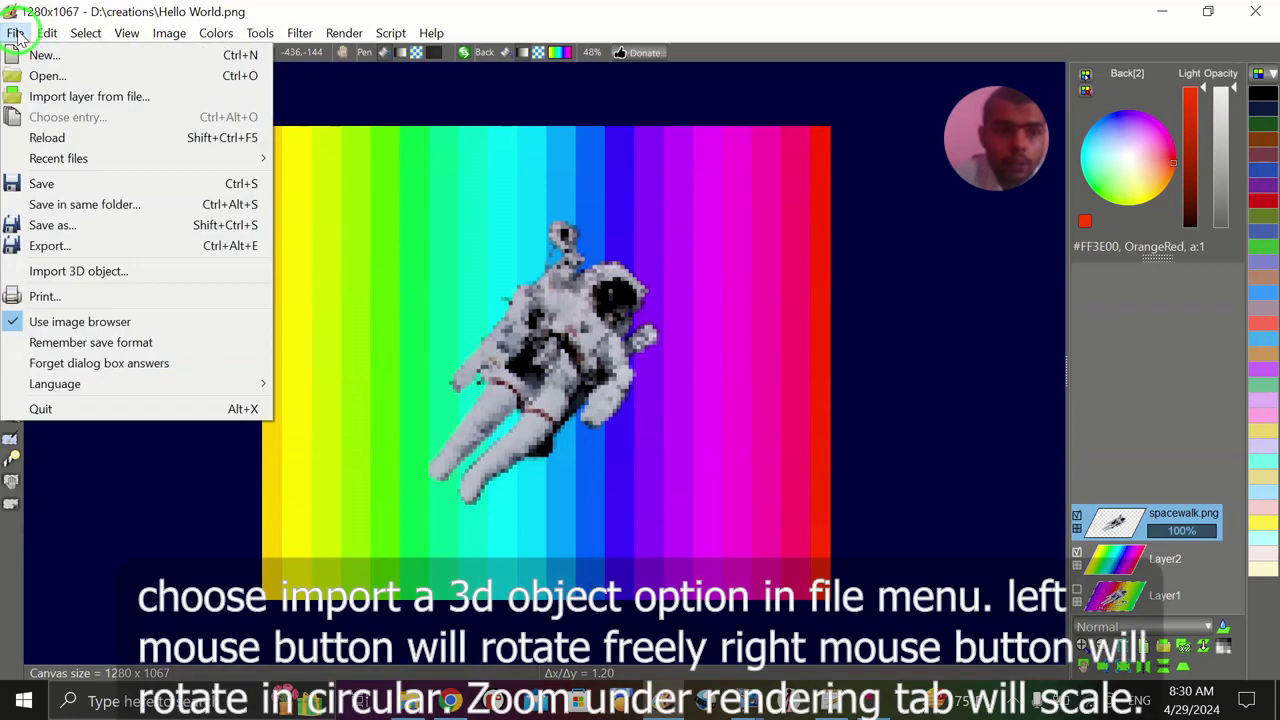
left_click(83, 272)
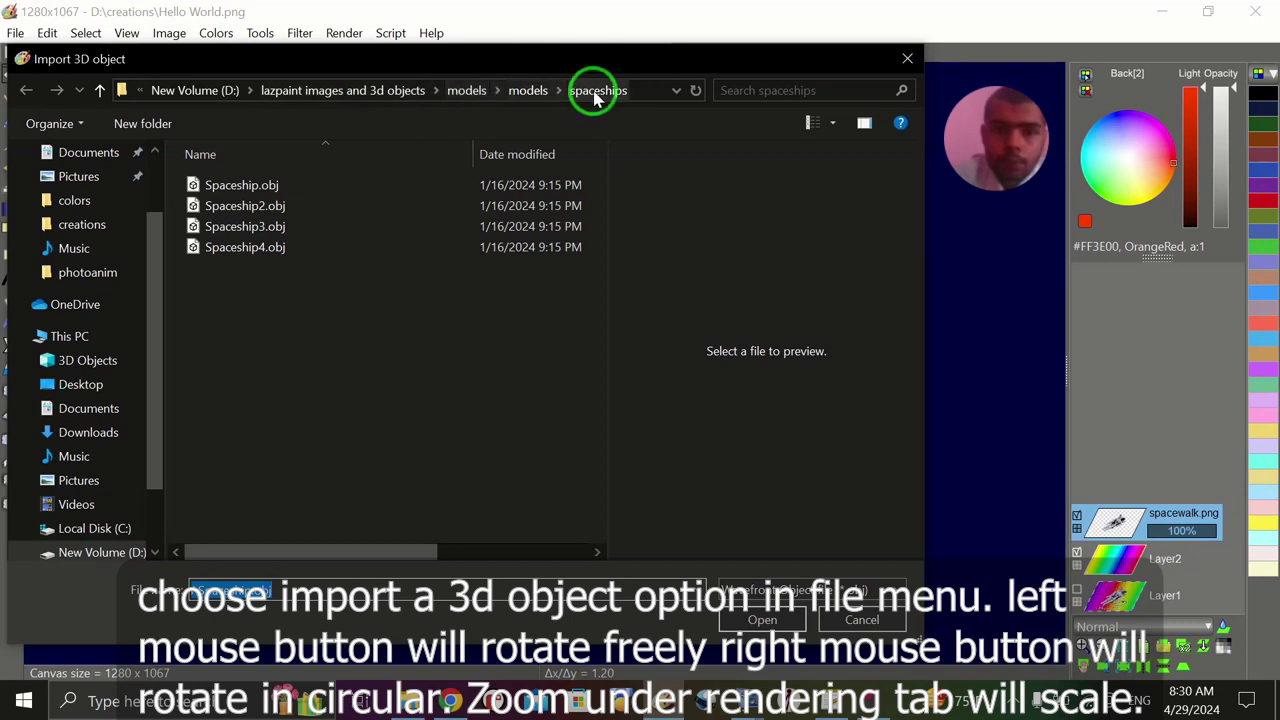
left_click(530, 90)
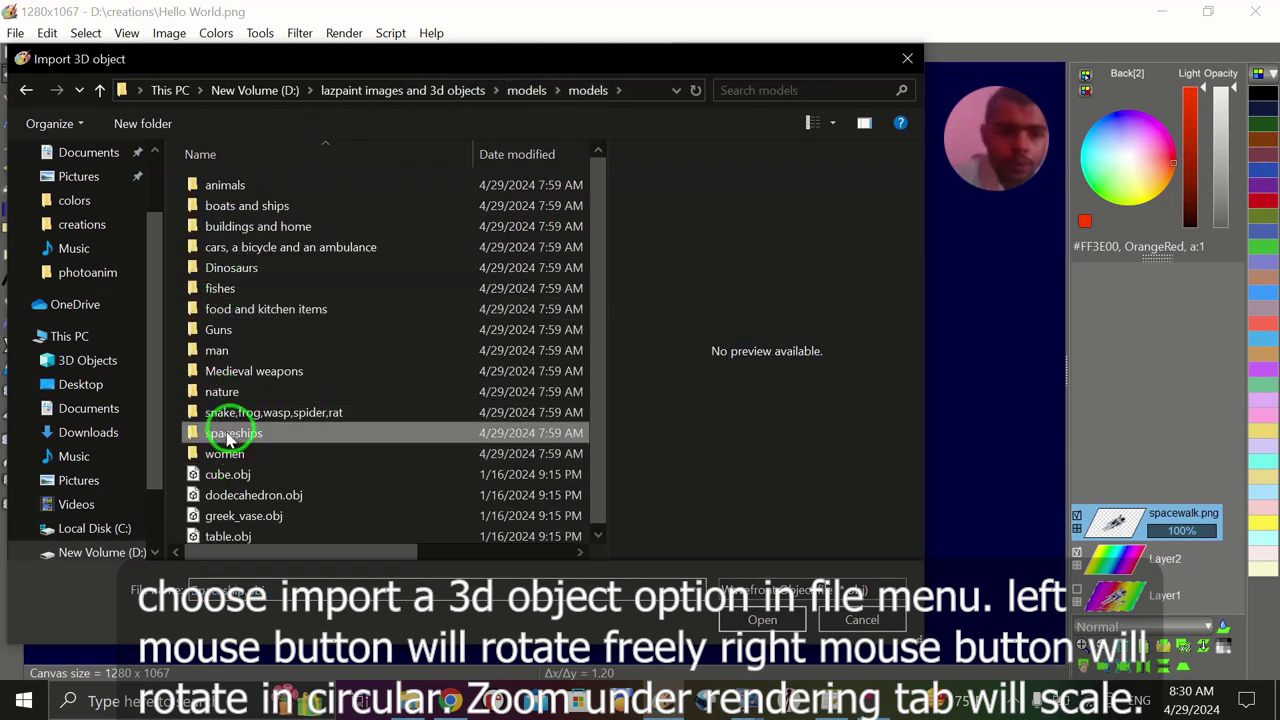
double_click(228, 438)
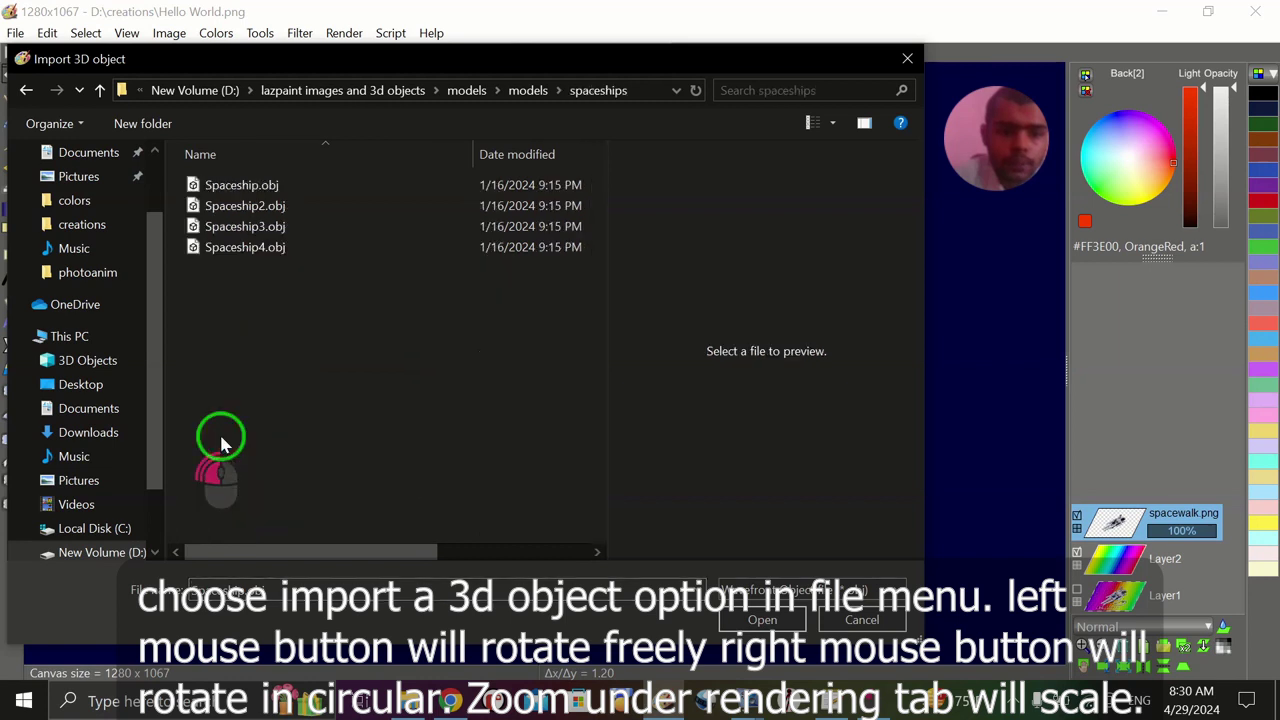
left_click(232, 186)
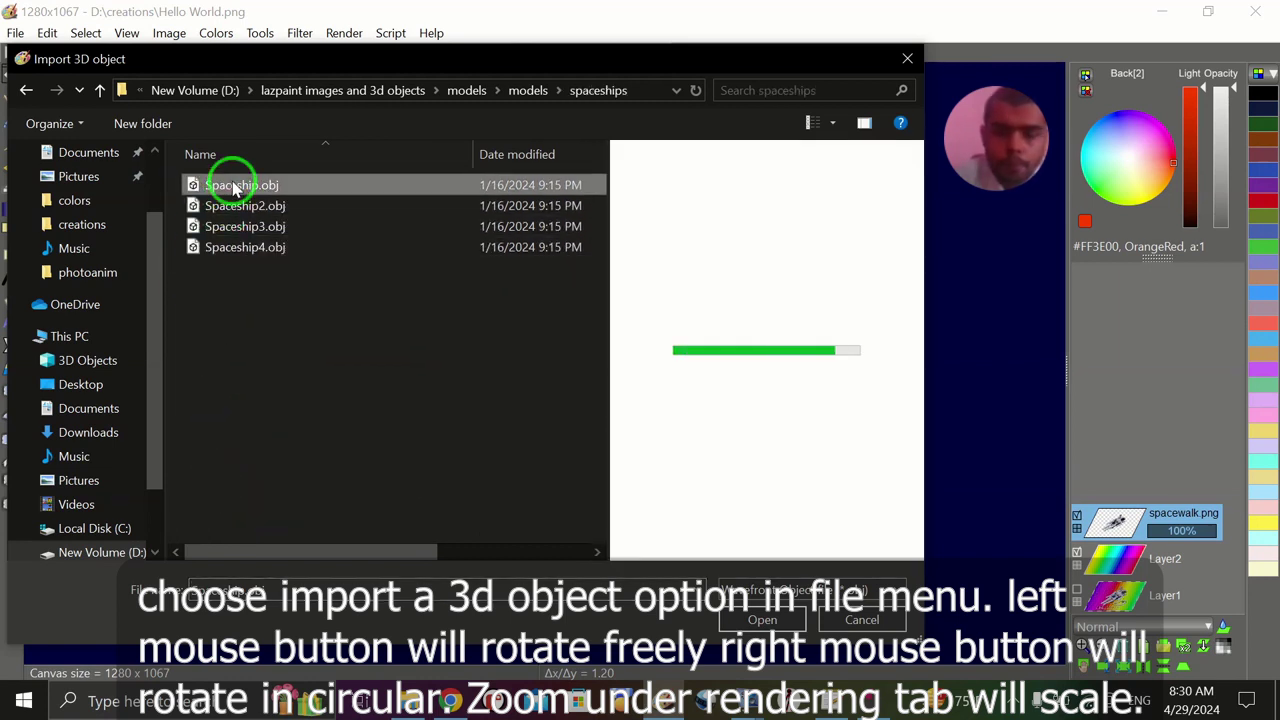
left_click(762, 619)
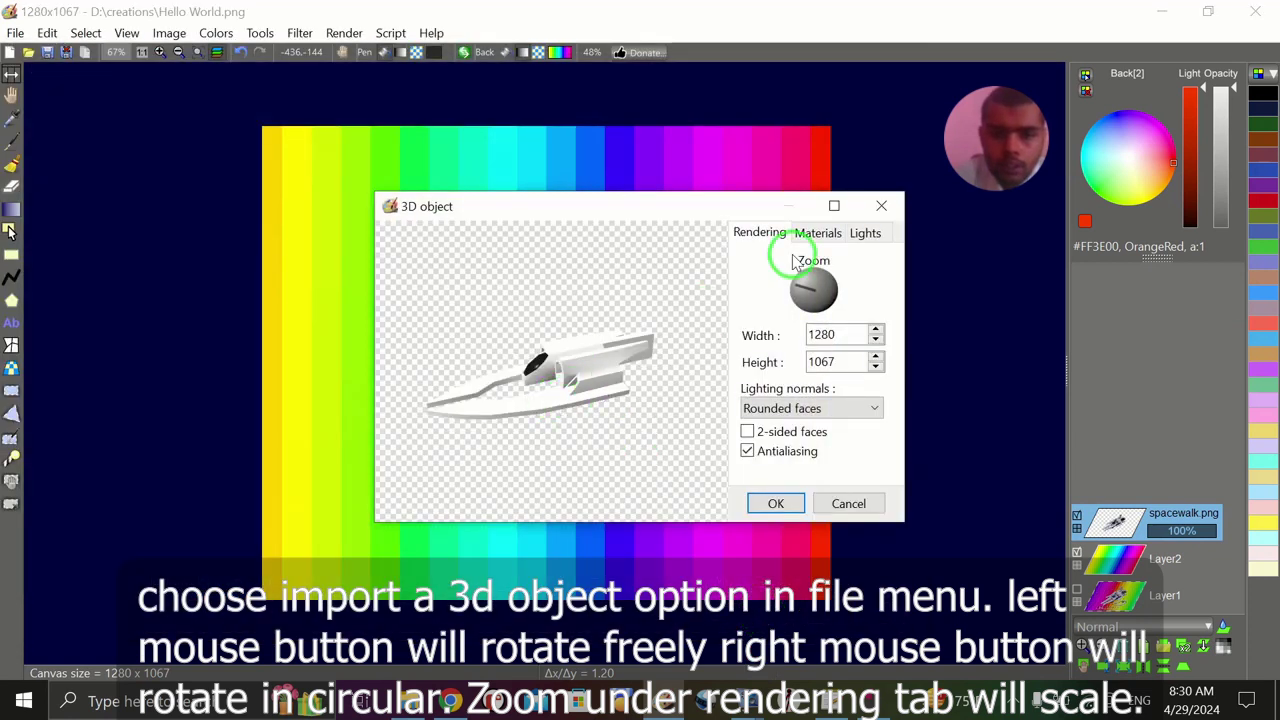
Step: Rotate the spaceship so its nose points down and left, zoom it in slightly, and render it as a 1280 by 1067 layer
mouse_move(543, 429)
left_mouse_down()
mouse_move(588, 418)
mouse_move(562, 412)
mouse_move(573, 427)
mouse_move(585, 350)
mouse_move(546, 322)
mouse_move(580, 389)
mouse_move(598, 390)
mouse_move(575, 348)
mouse_move(588, 324)
mouse_move(546, 404)
mouse_move(554, 417)
left_mouse_up()
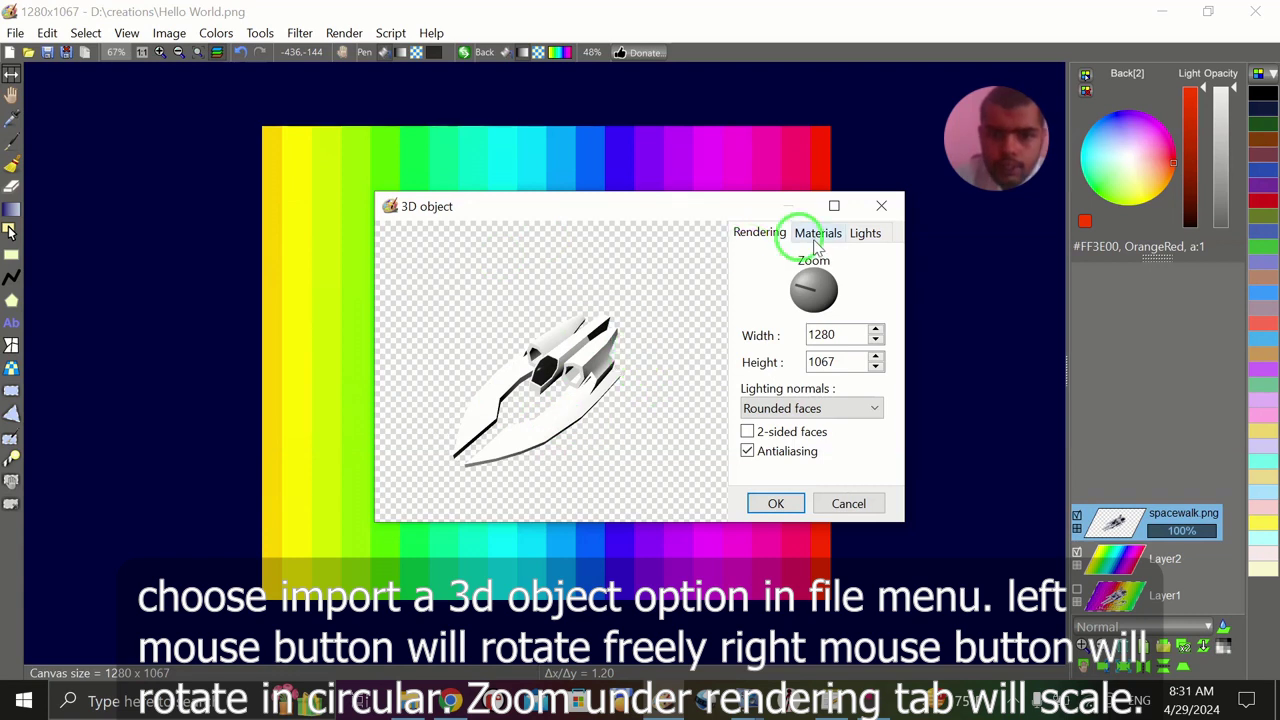
mouse_move(813, 280)
left_mouse_down()
mouse_move(797, 290)
mouse_move(788, 250)
left_mouse_up()
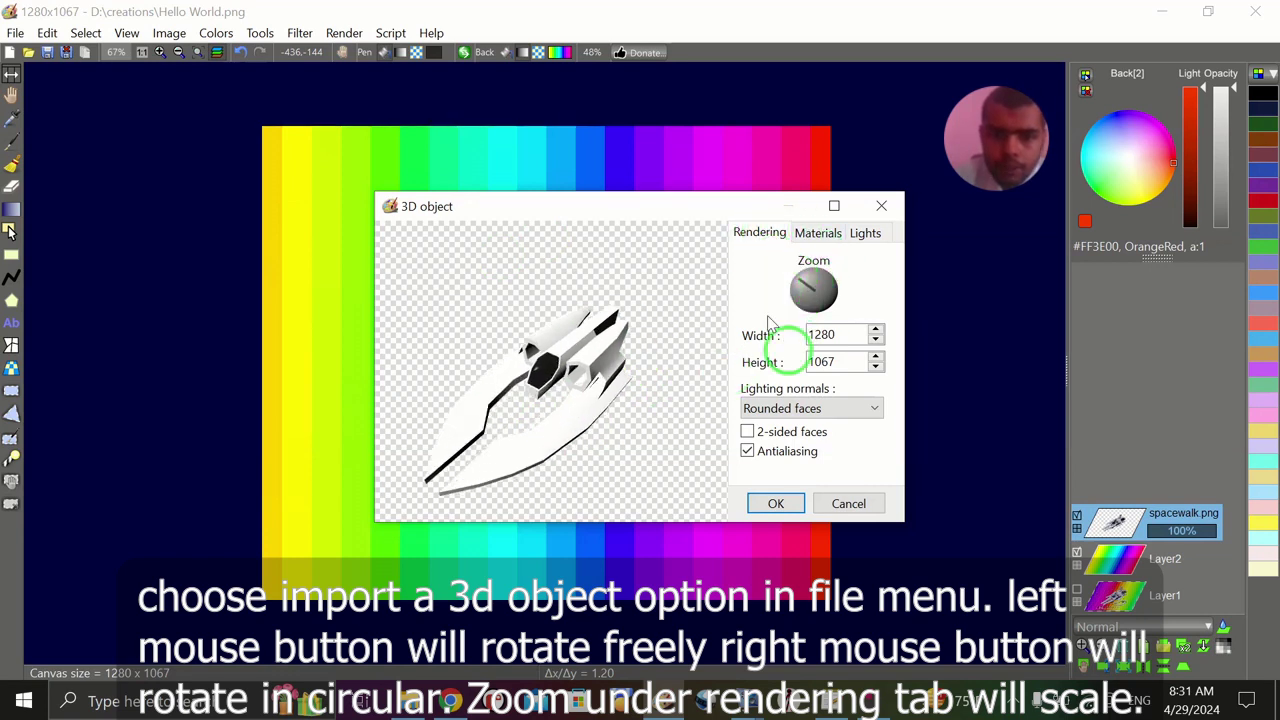
left_click(775, 505)
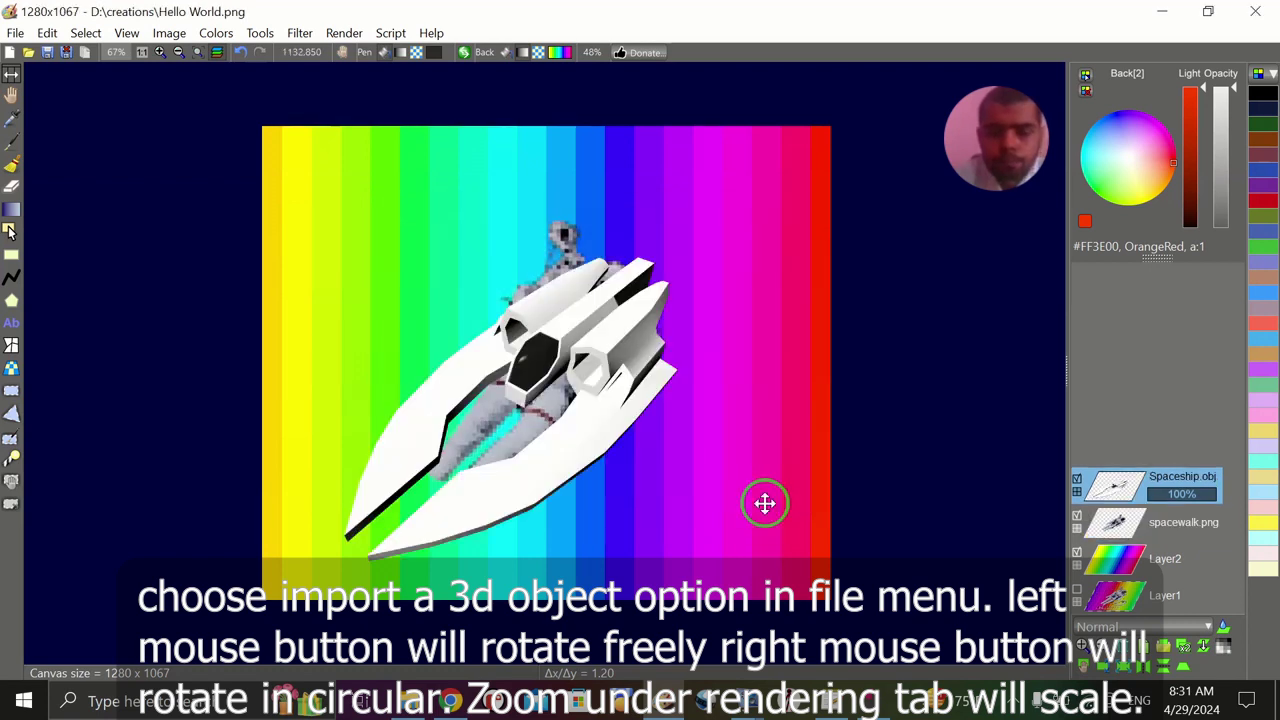
Step: Shrink the spaceship layer to about 60% of its size and move it to the astronaut's lower right
left_click(1122, 666)
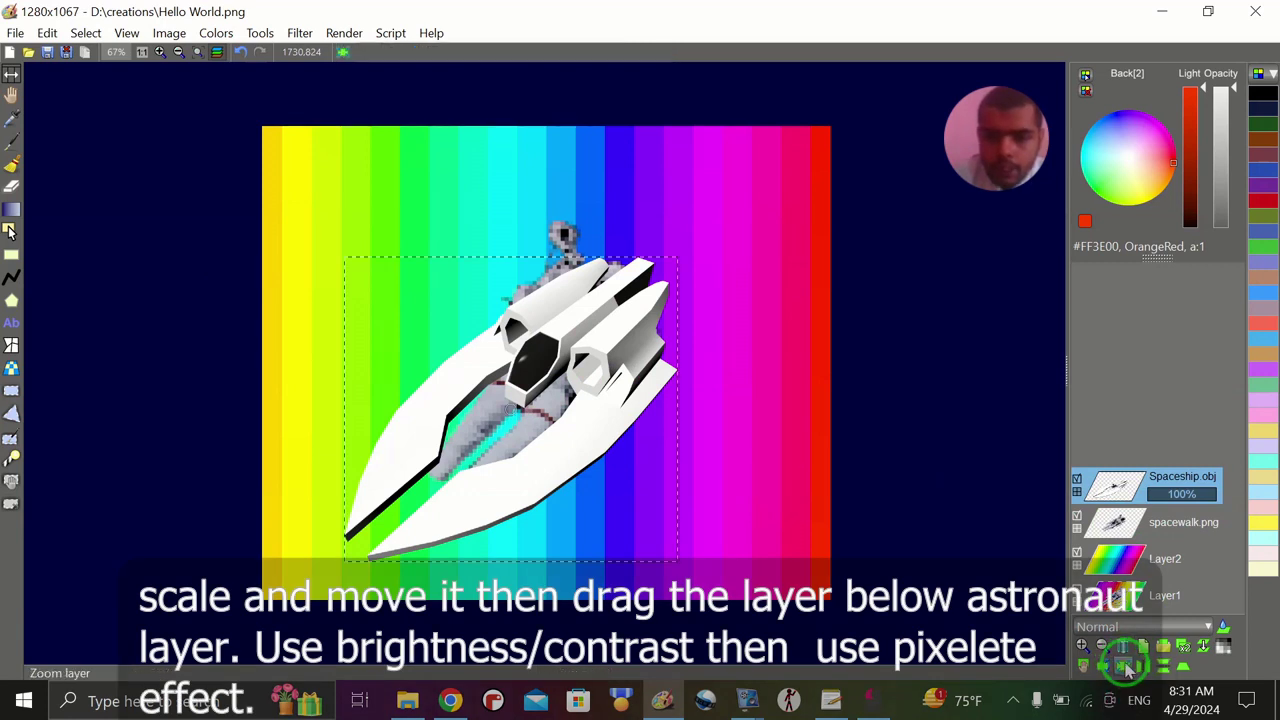
left_click_drag(676, 258, 606, 351)
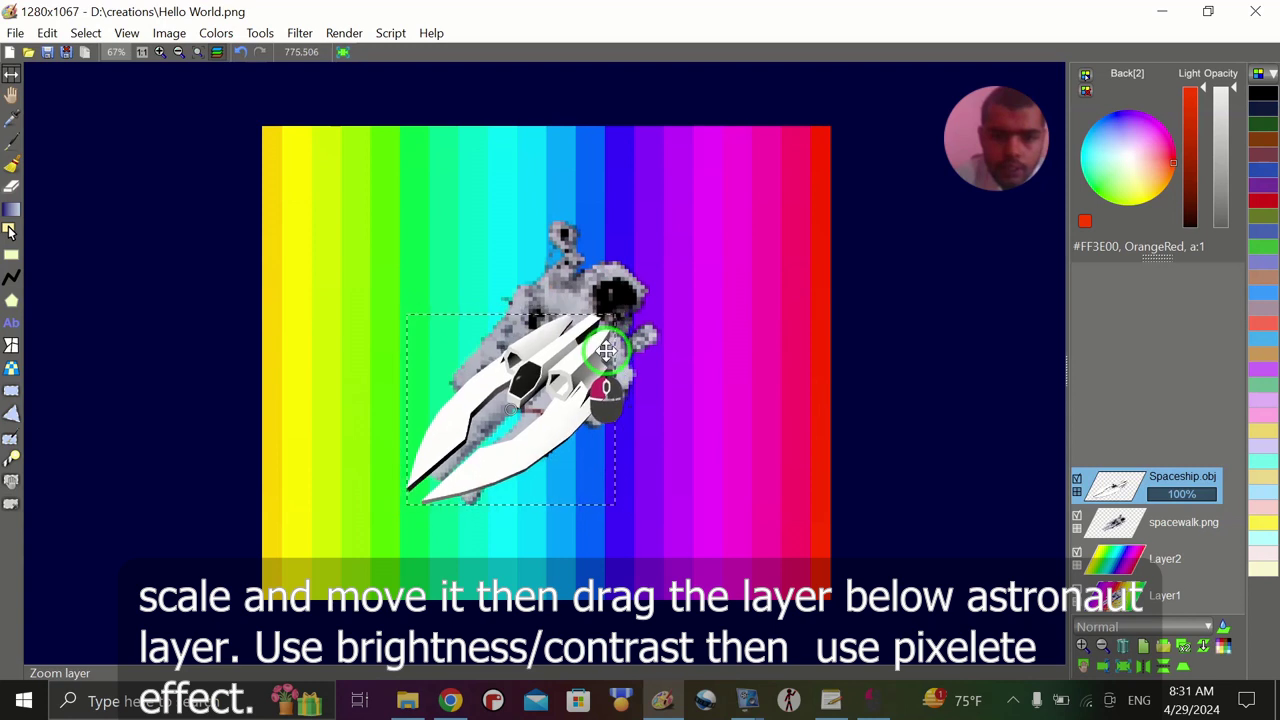
left_click(1086, 668)
left_click_drag(531, 377, 663, 388)
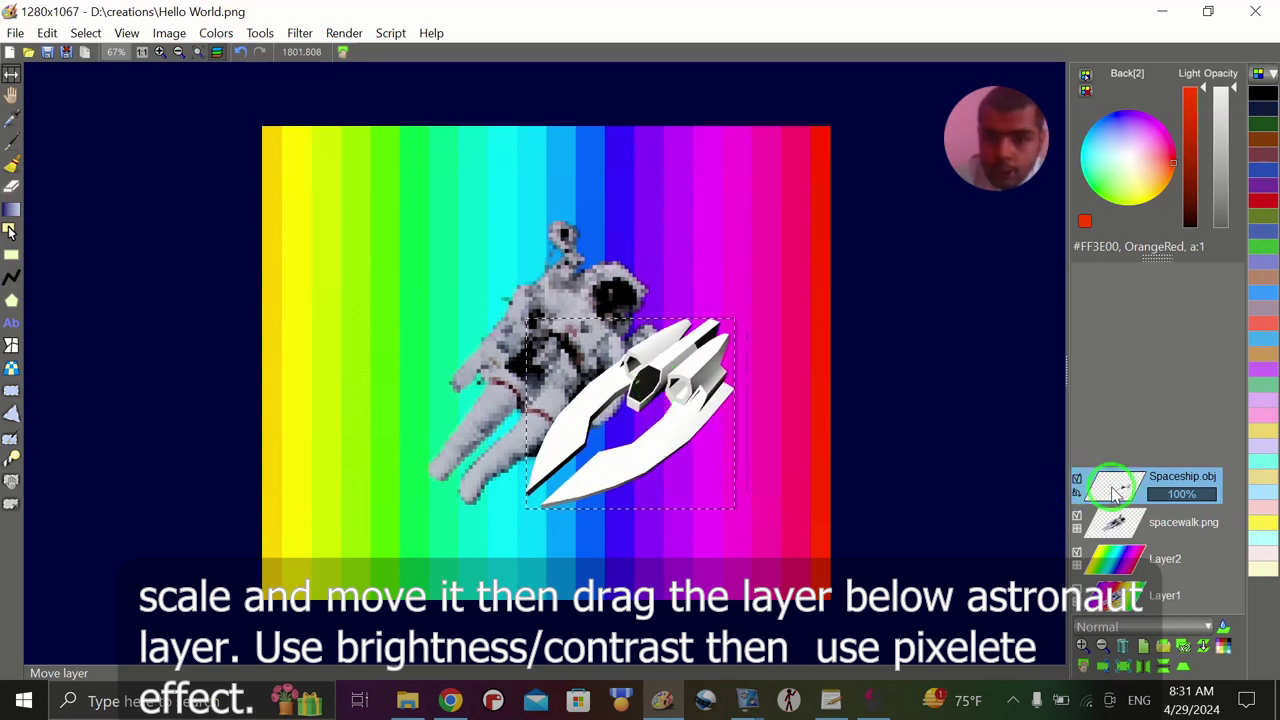
Step: Place the spaceship layer beneath the astronaut layer and set its brightness to -0.220 with a contrast of 0.122
left_click_drag(1115, 487, 1115, 540)
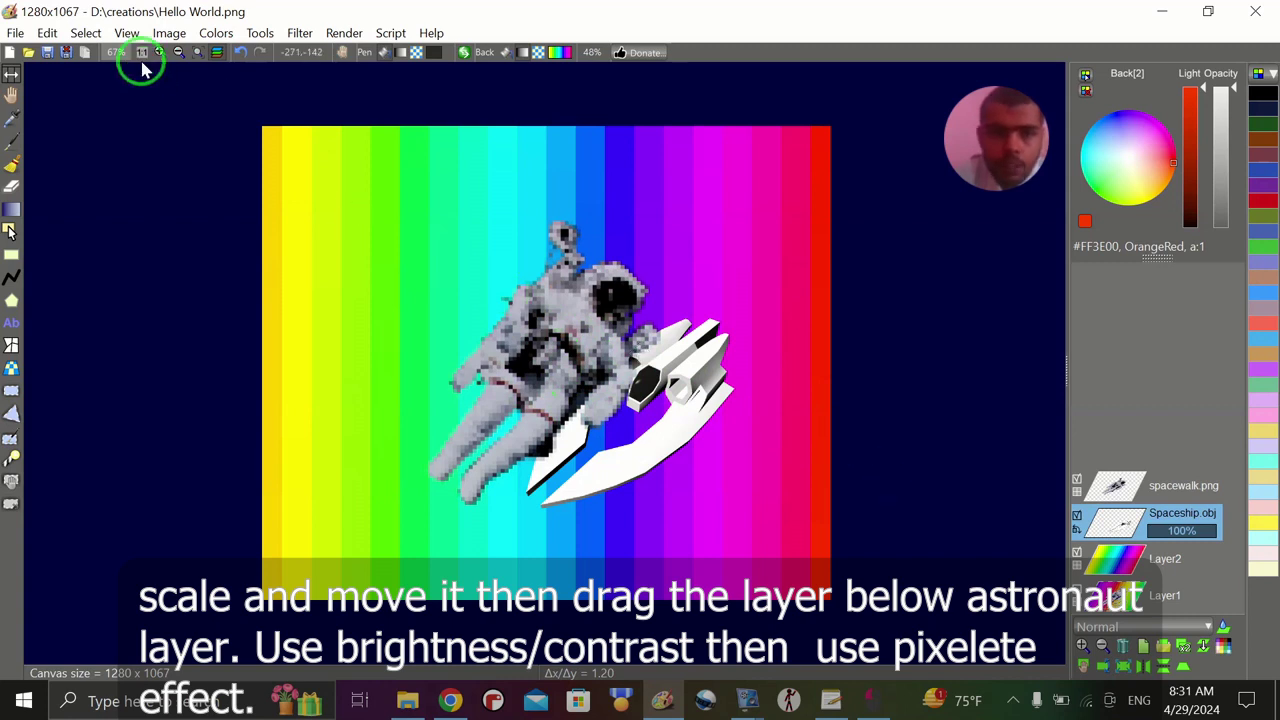
left_click(215, 33)
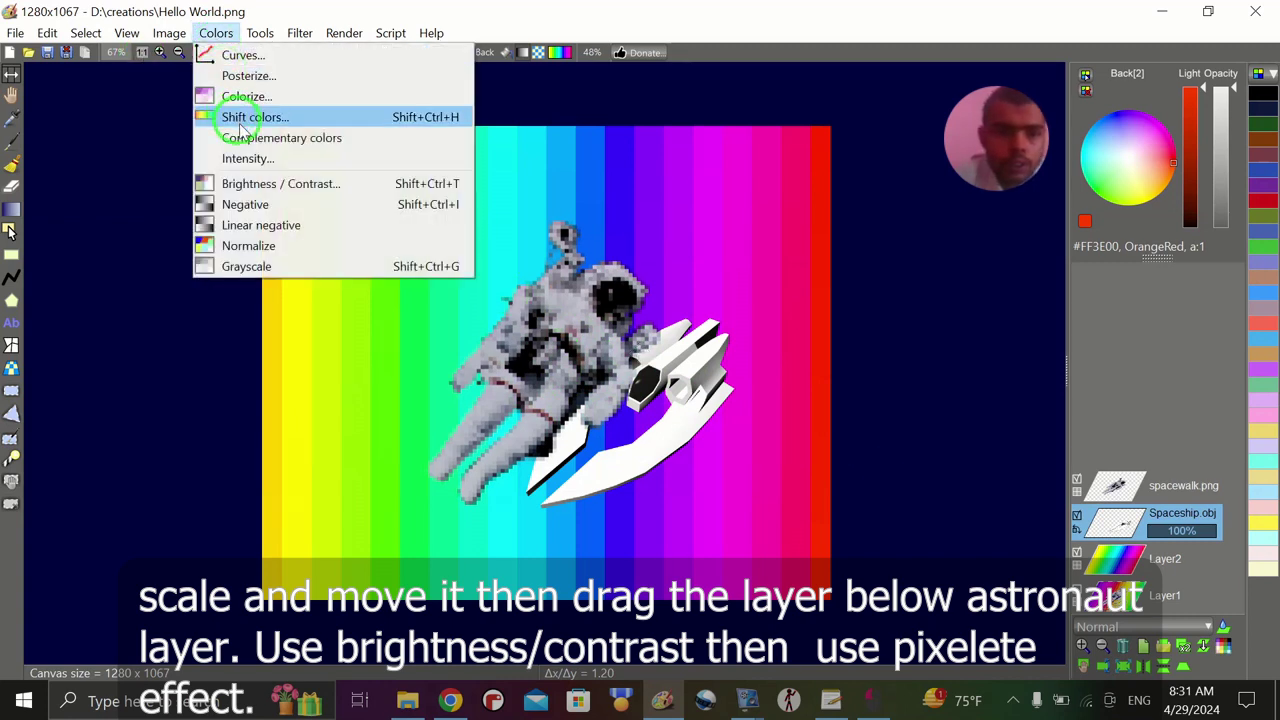
left_click(250, 184)
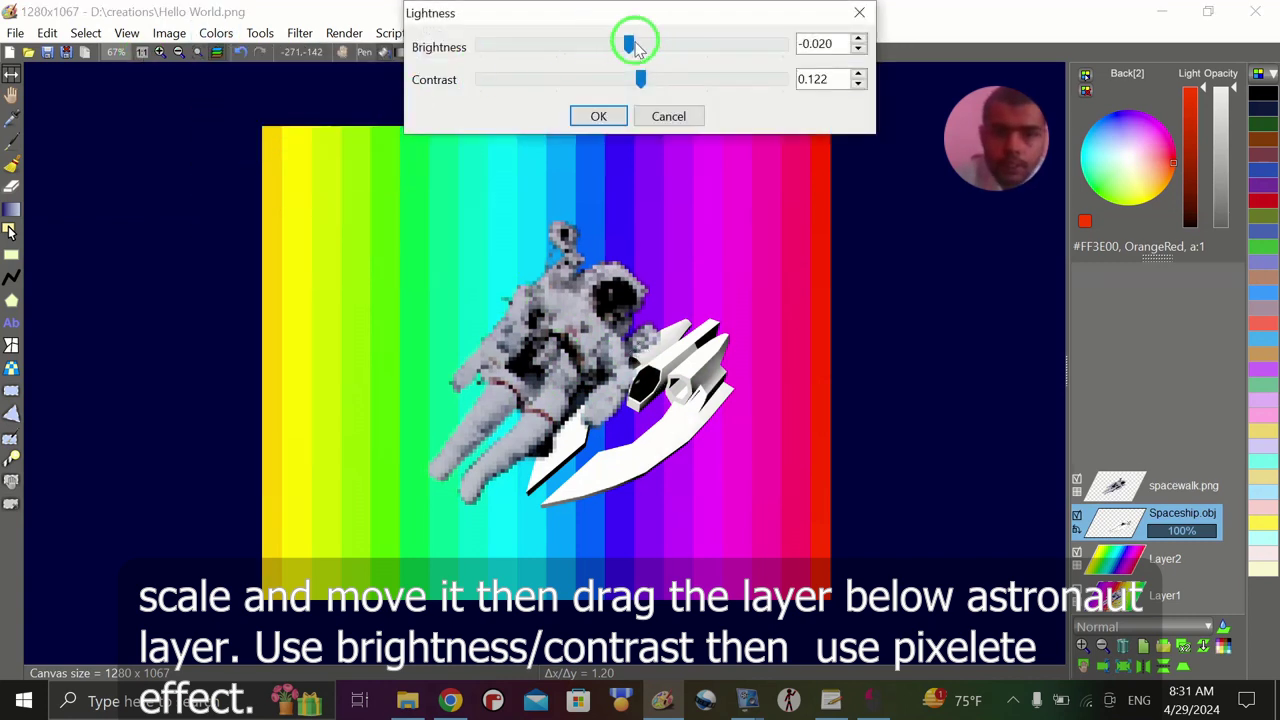
left_click_drag(629, 47, 598, 47)
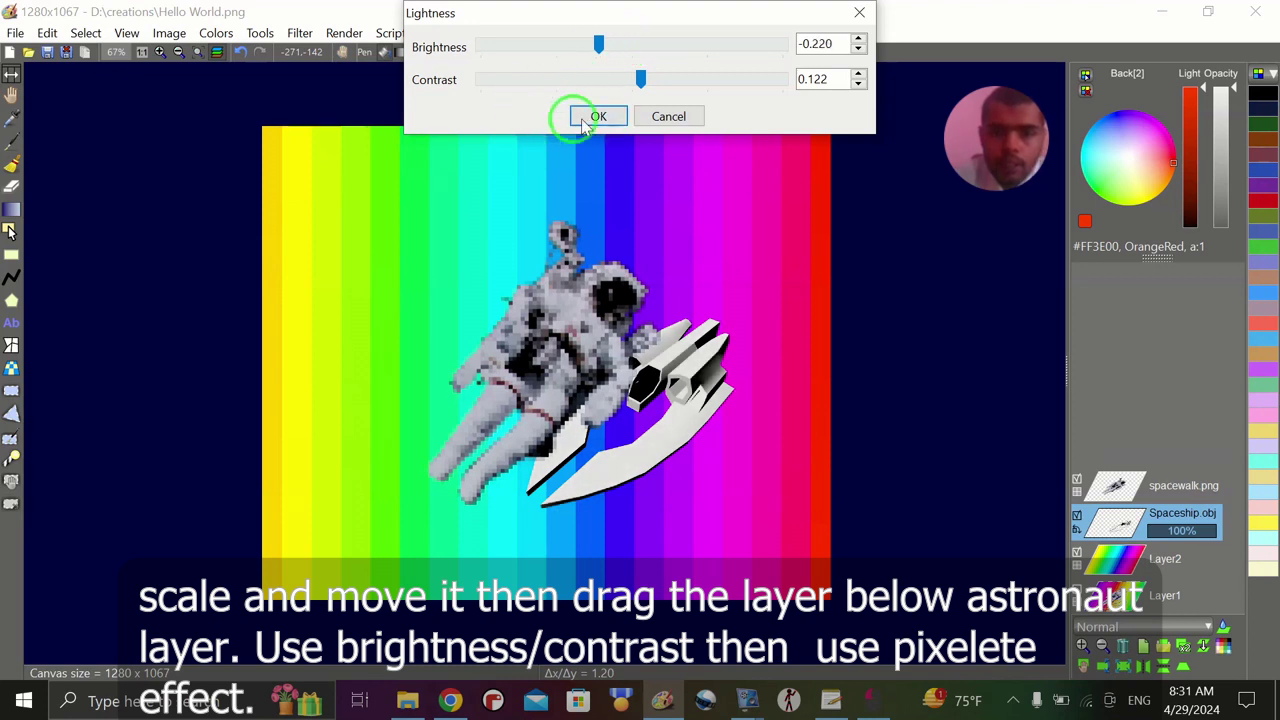
left_click(594, 117)
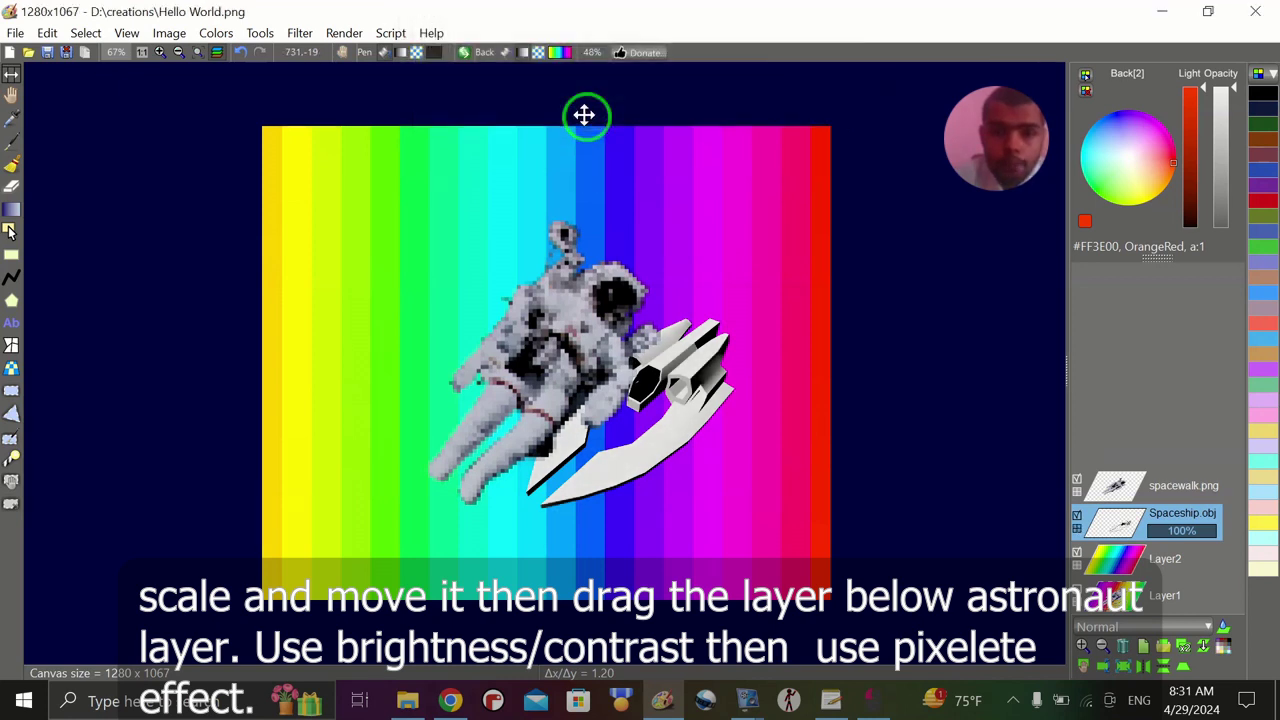
Step: Pixelate the spaceship layer with a pixel size of 7 at Fast quality and move it slightly right and down, clear of the astronaut
left_click(303, 36)
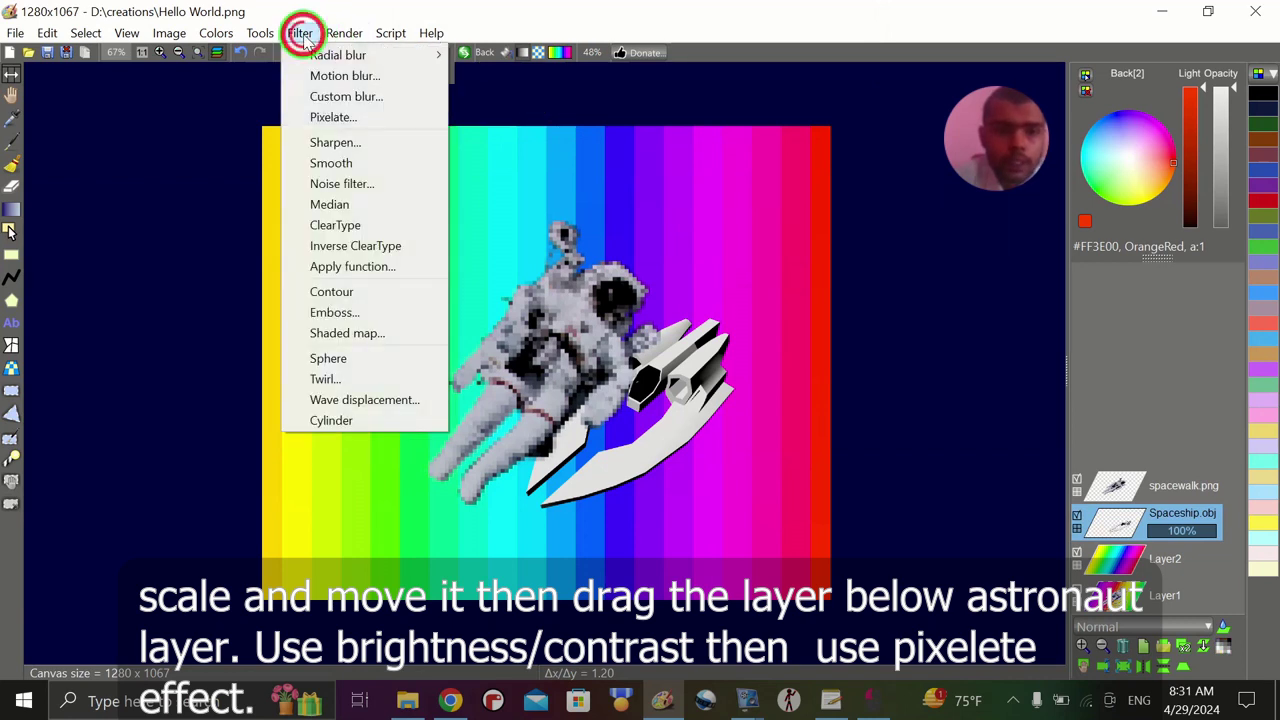
left_click(330, 117)
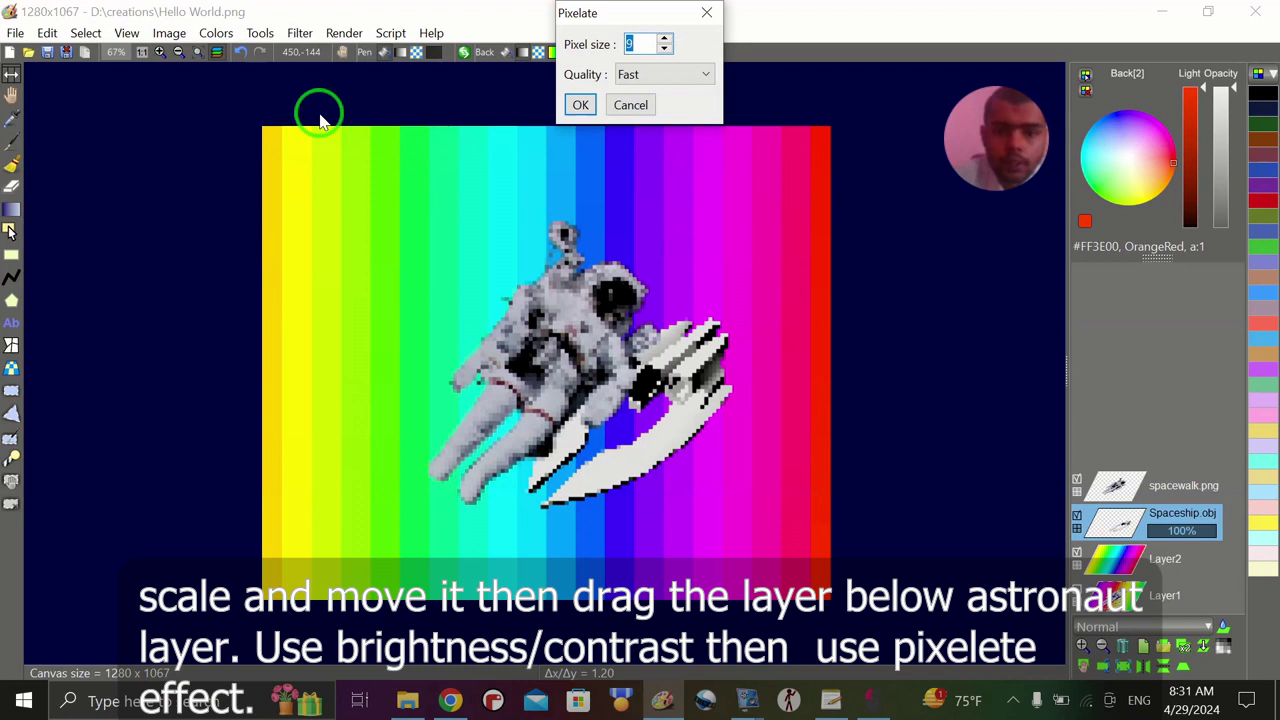
left_click(664, 49)
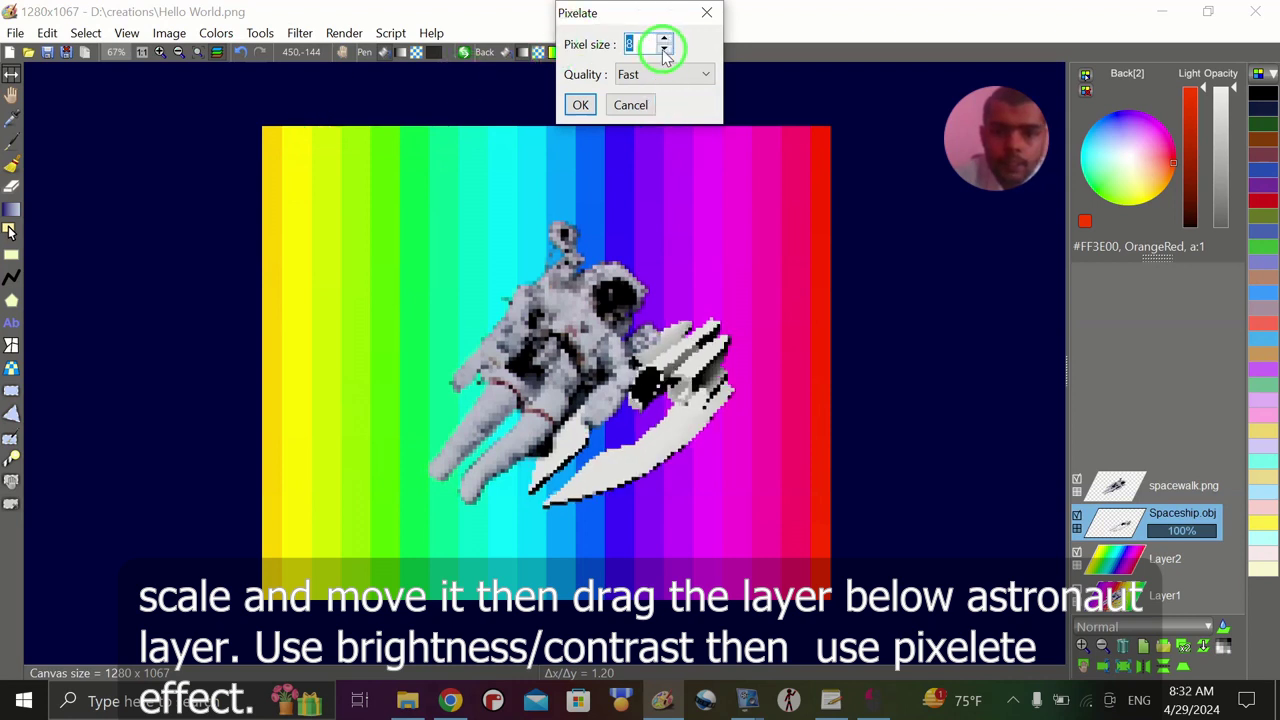
left_click(664, 49)
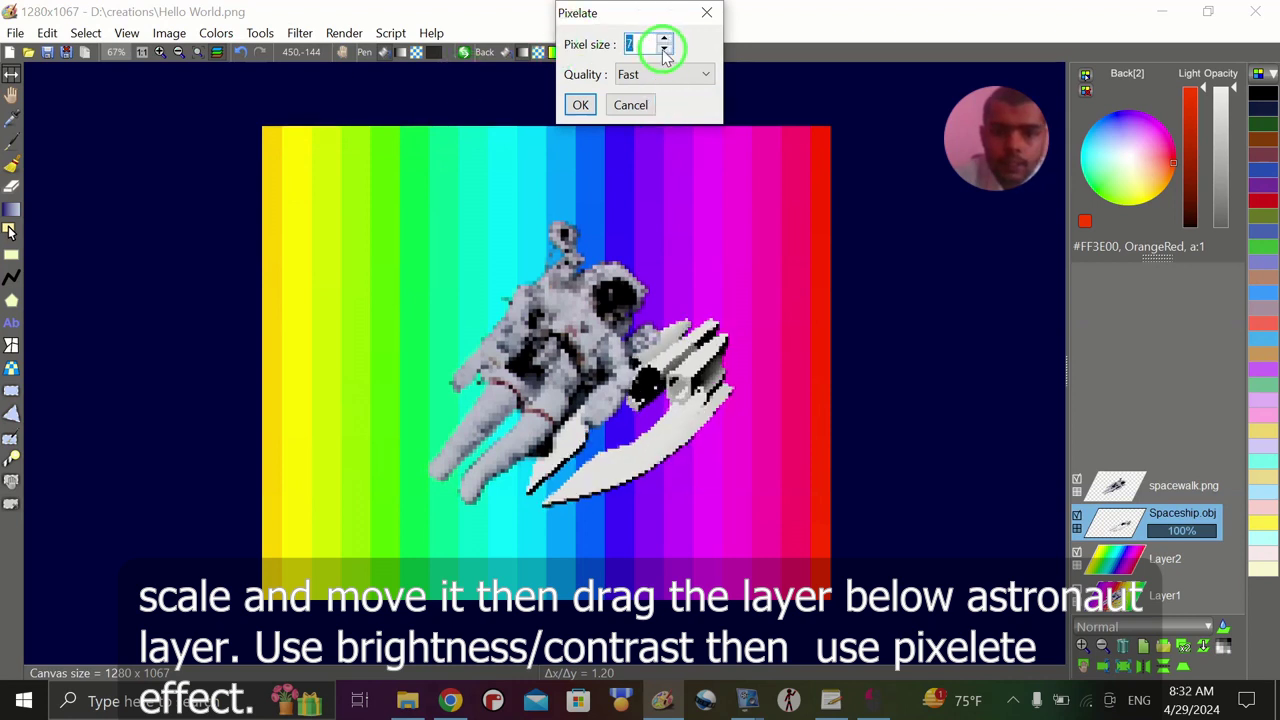
left_click(577, 106)
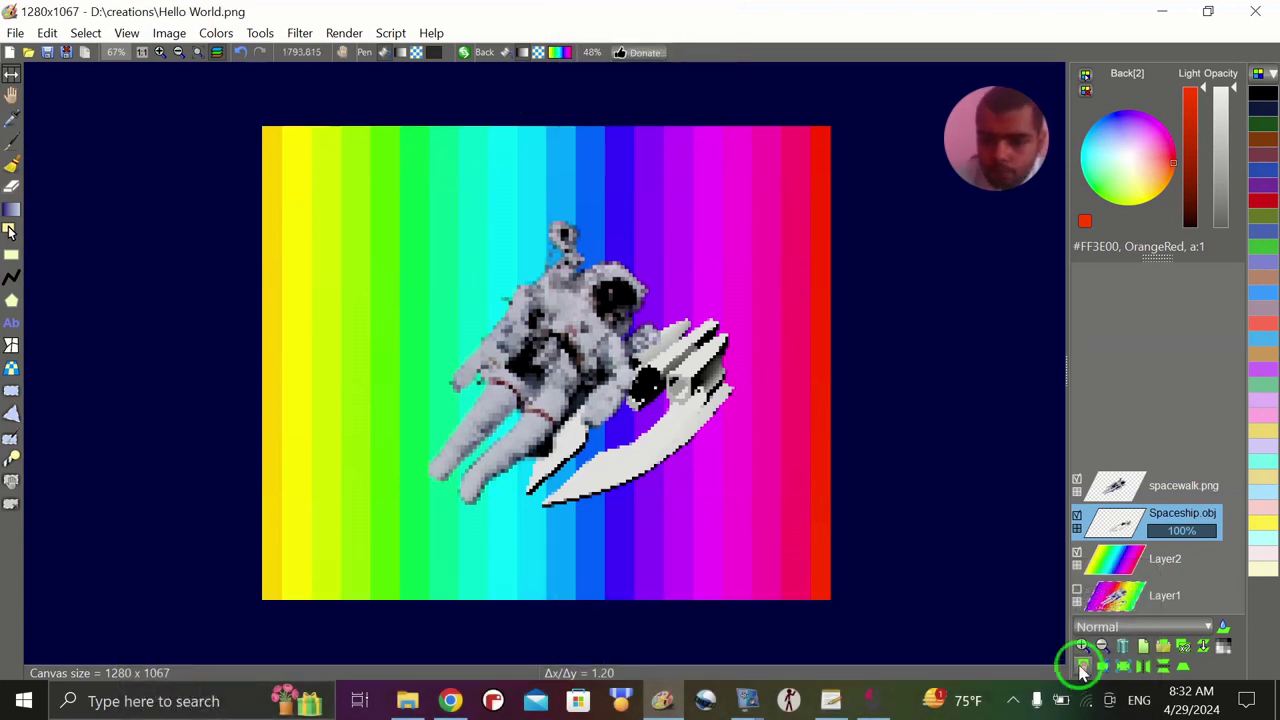
left_click(1079, 666)
mouse_move(693, 376)
left_mouse_down()
mouse_move(712, 395)
mouse_move(686, 386)
mouse_move(701, 385)
left_mouse_up()
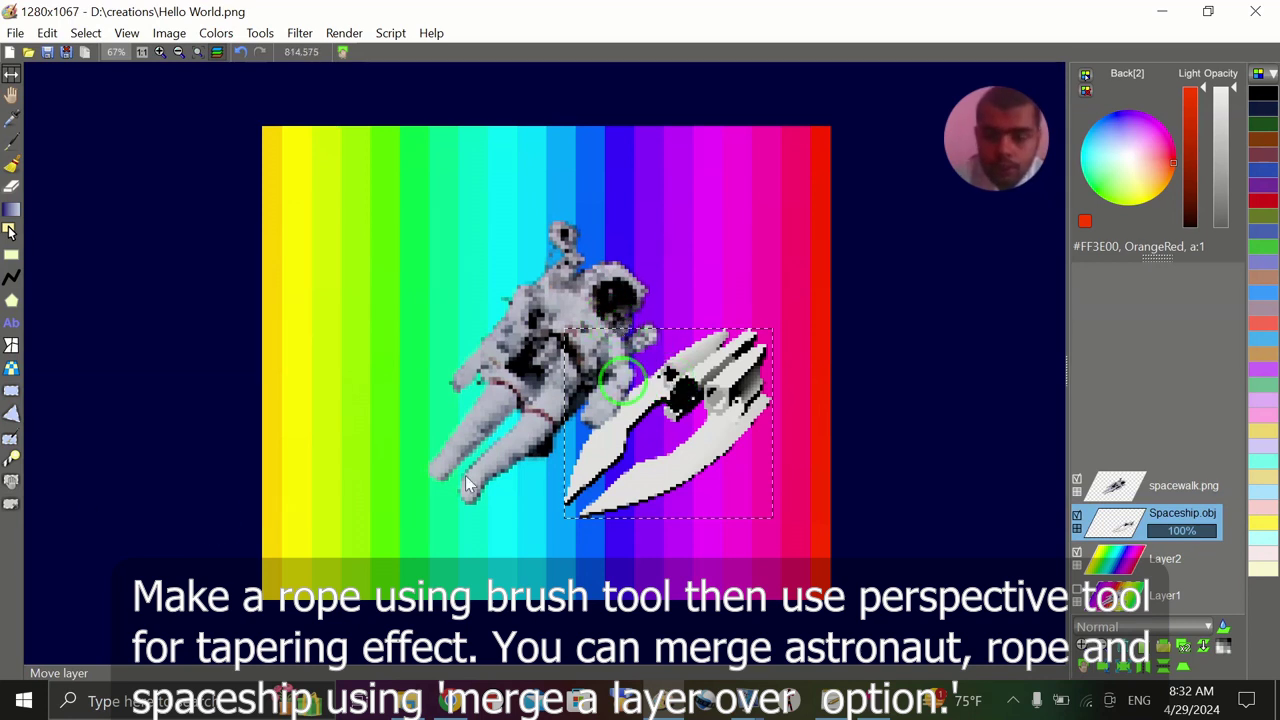
Step: Add a new layer above the astronaut and choose the Brush with the near-black pen colour #0C0C0C
left_click(1105, 480)
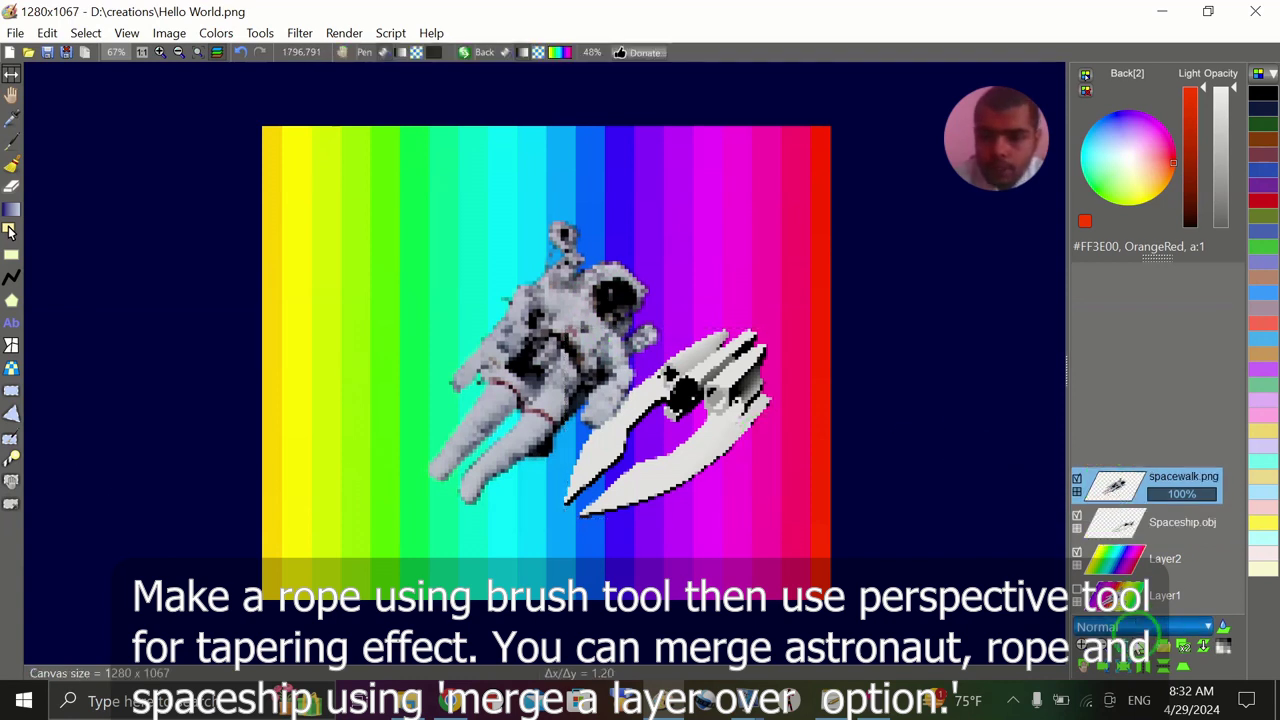
left_click(1143, 645)
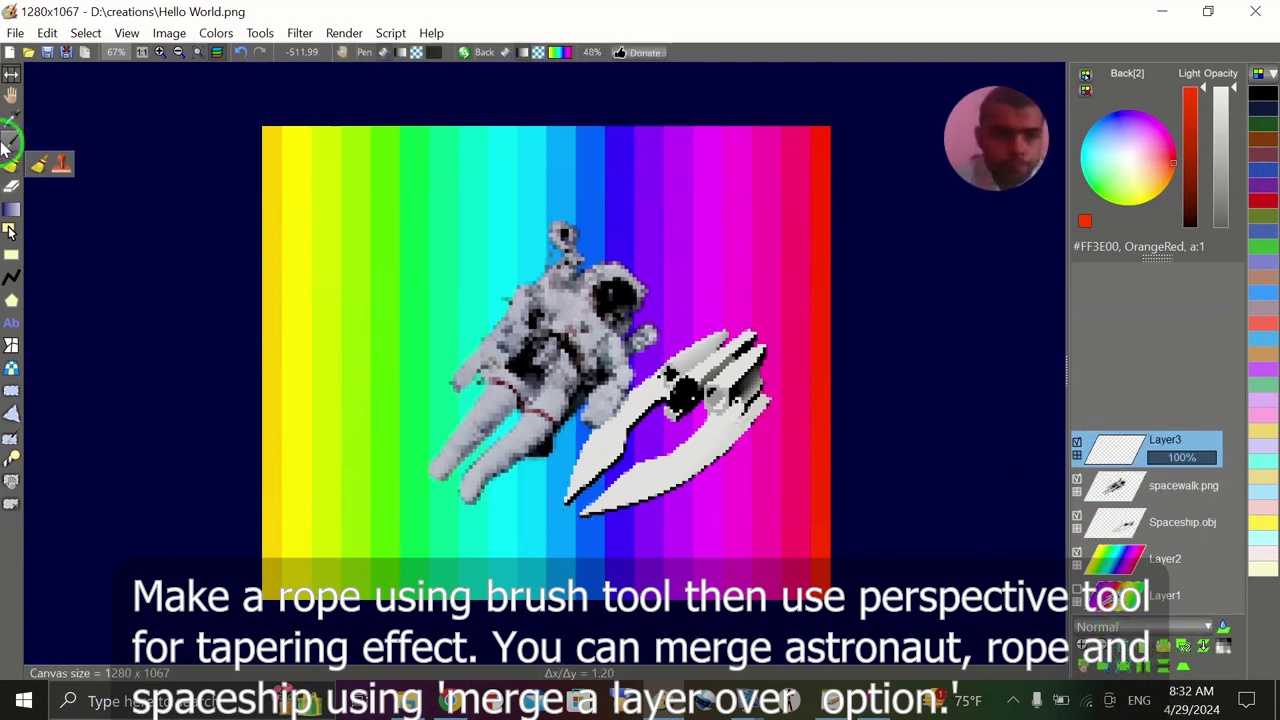
left_click(38, 168)
left_click(40, 167)
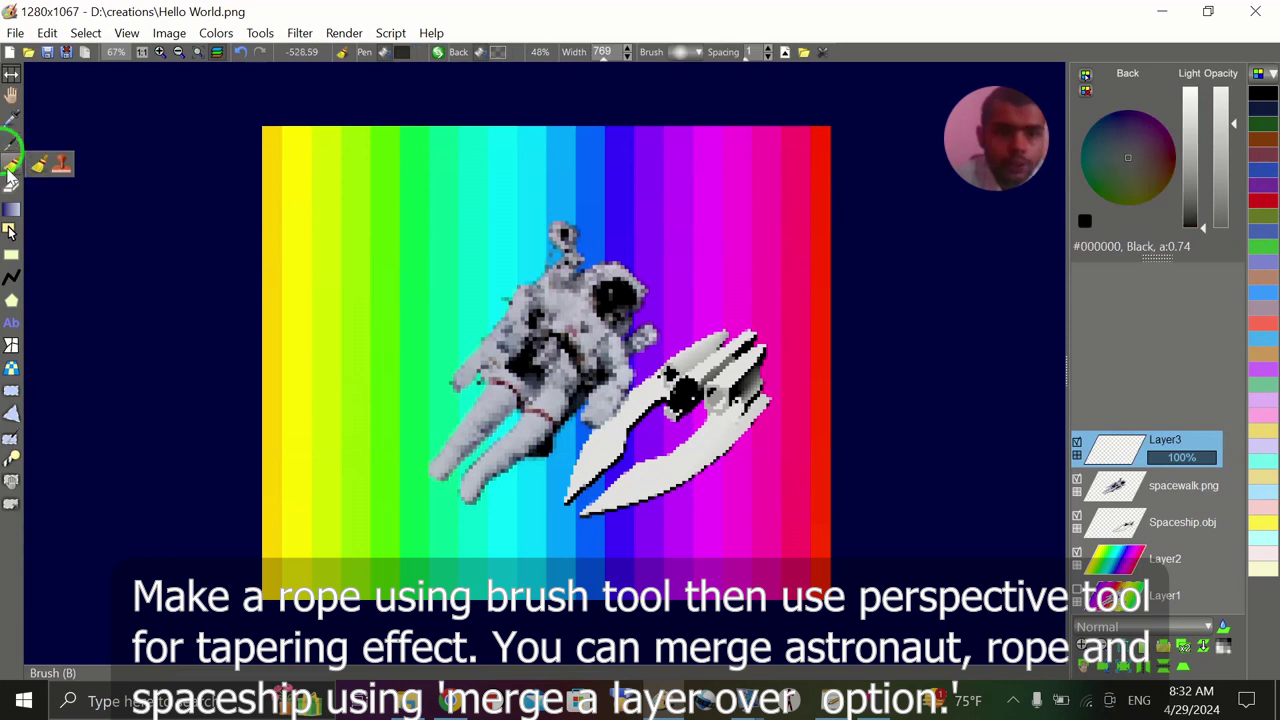
left_click(400, 56)
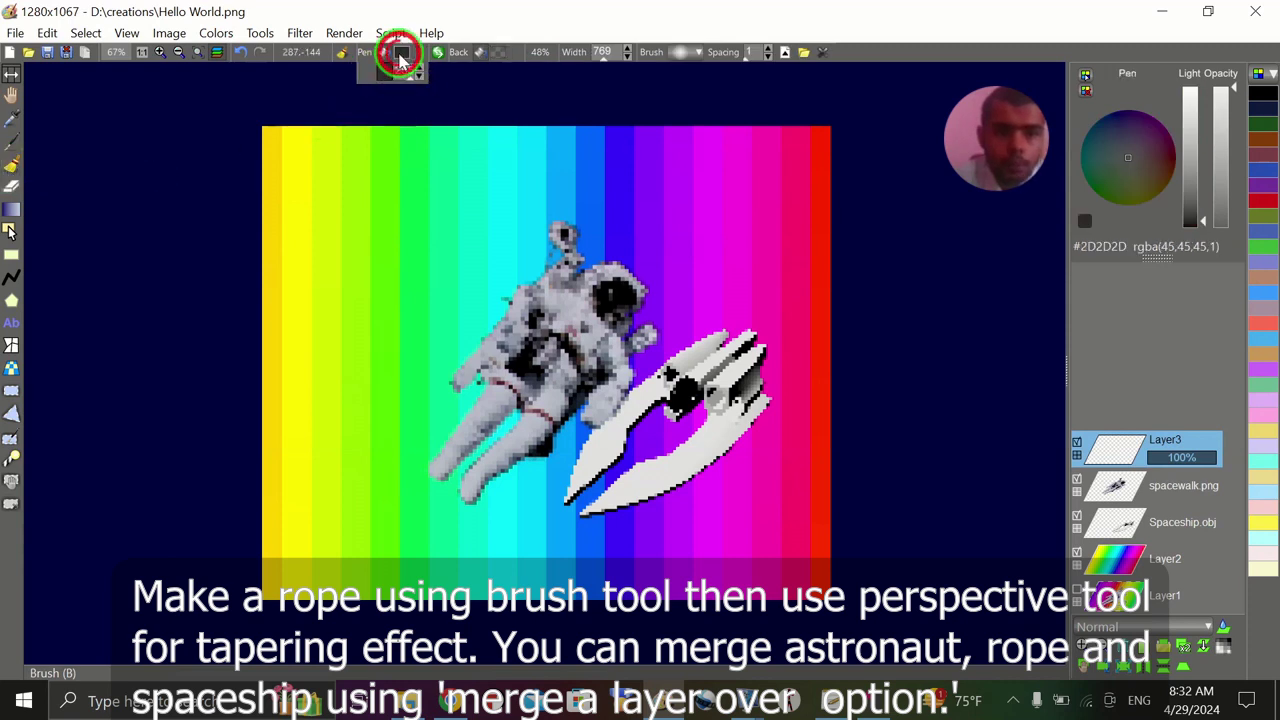
left_click(1204, 207)
left_click_drag(1192, 204, 1194, 223)
Step: Set the brush width to 291 and paint a long S-shaped rope descending across the canvas from the yellow stripes to the red edge
left_click(564, 62)
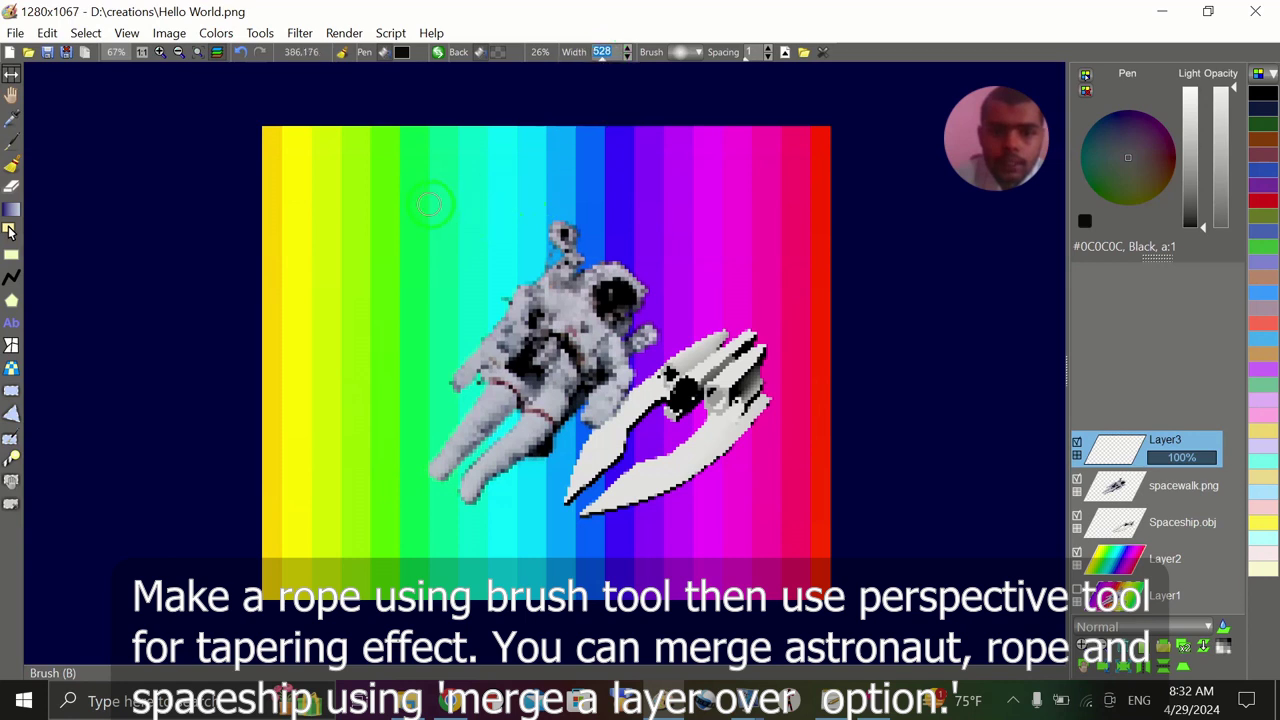
left_click(598, 58)
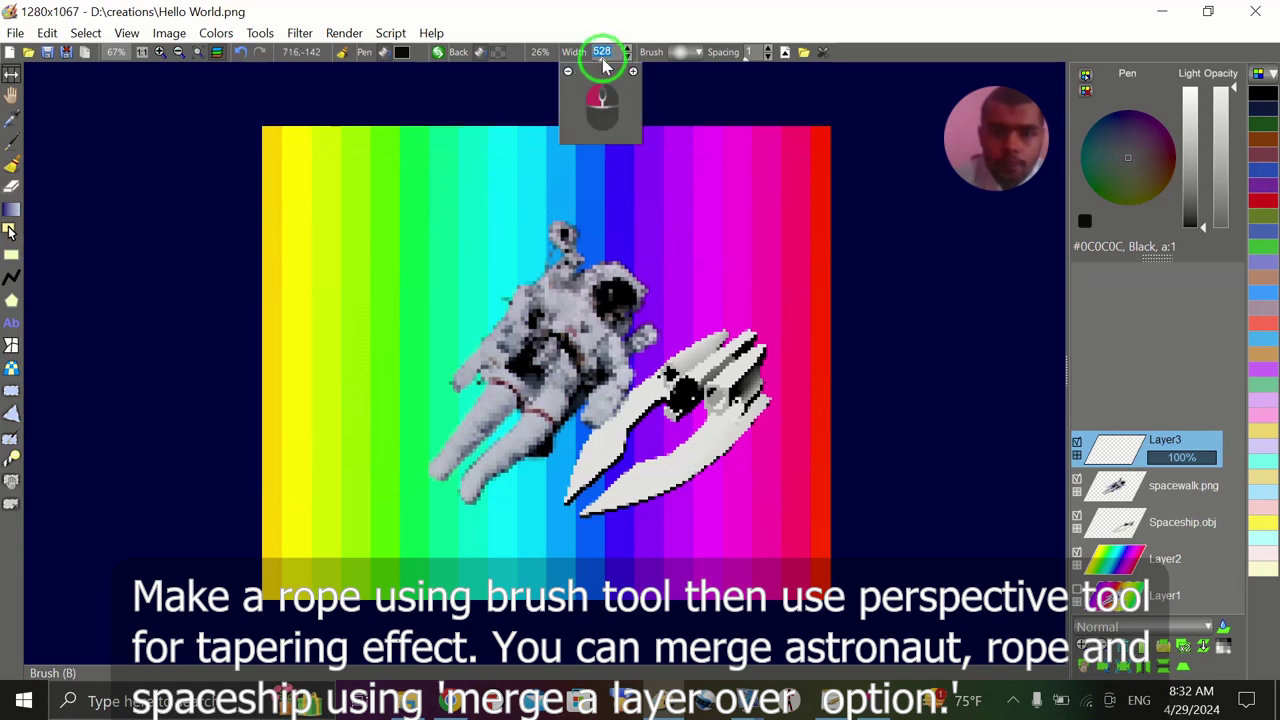
left_click_drag(603, 60, 598, 60)
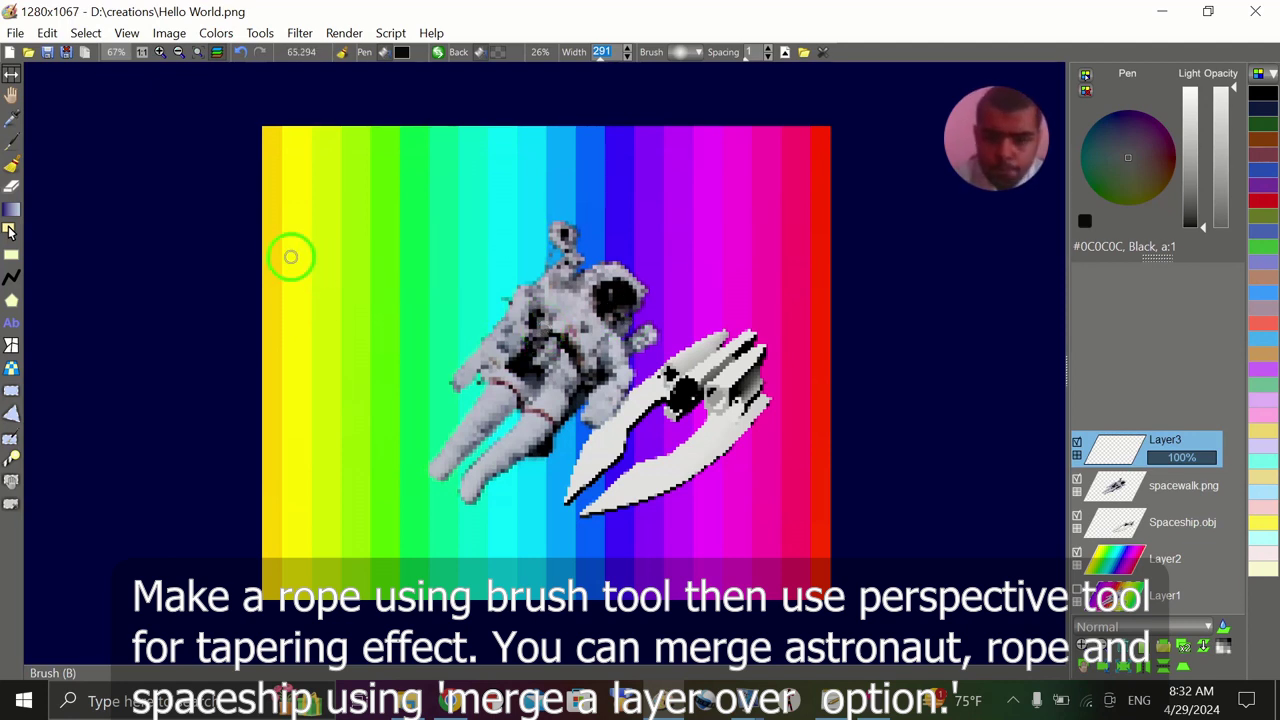
mouse_move(290, 257)
left_mouse_down()
mouse_move(362, 250)
mouse_move(386, 271)
mouse_move(476, 451)
mouse_move(553, 501)
mouse_move(600, 506)
mouse_move(693, 455)
mouse_move(790, 442)
left_mouse_up()
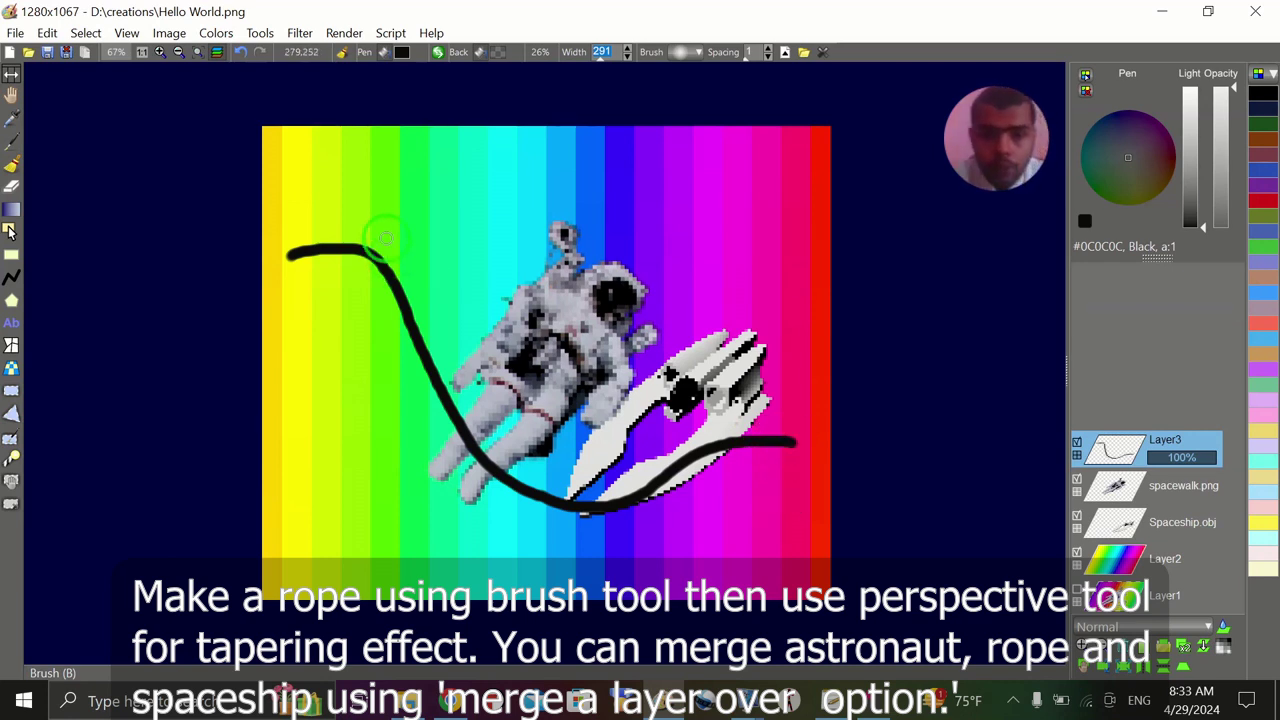
Step: Taper the rope towards its right end with a perspective deformation and move the layer so the thin end meets the spaceship's dark cockpit
left_click(1190, 672)
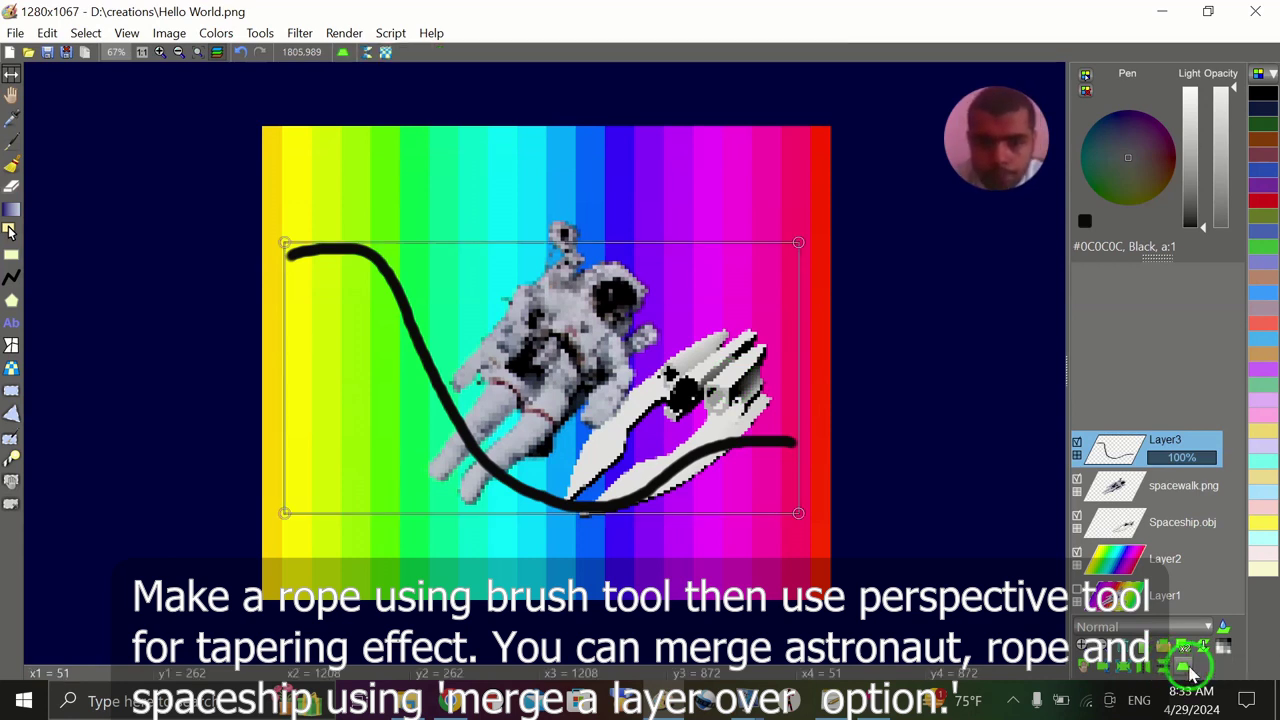
left_click_drag(799, 245, 781, 353)
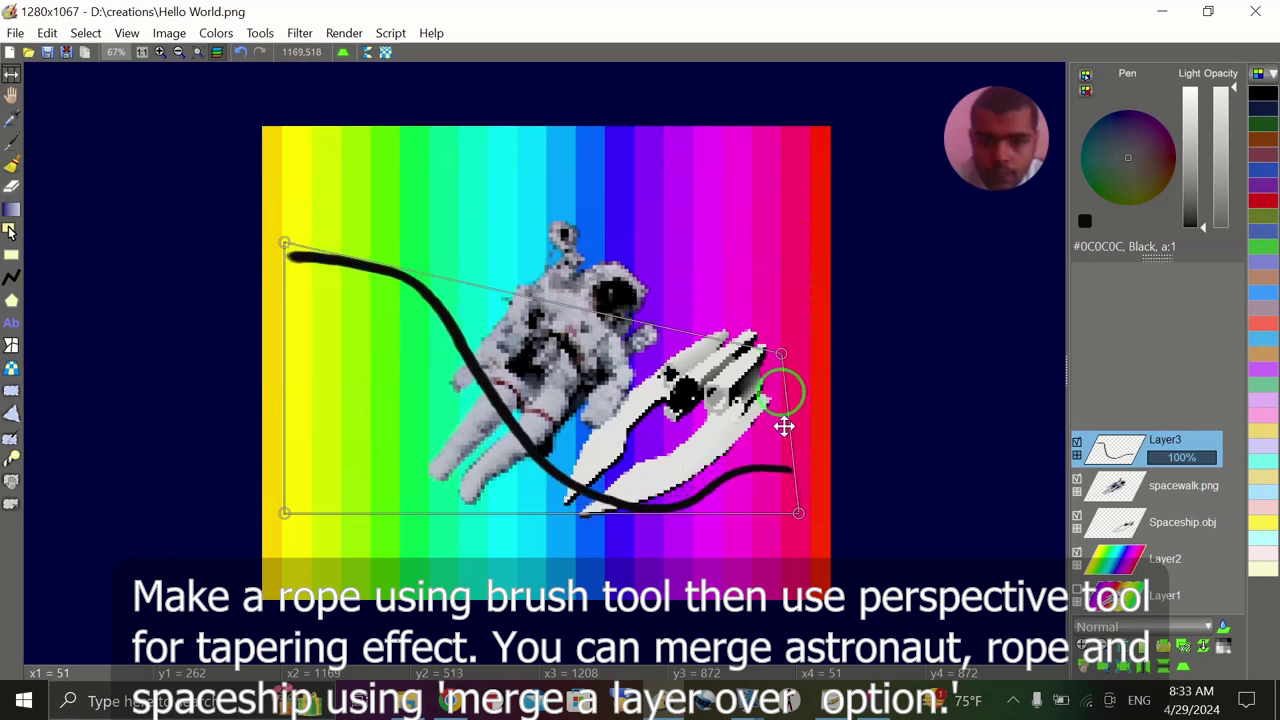
left_click_drag(789, 509, 785, 427)
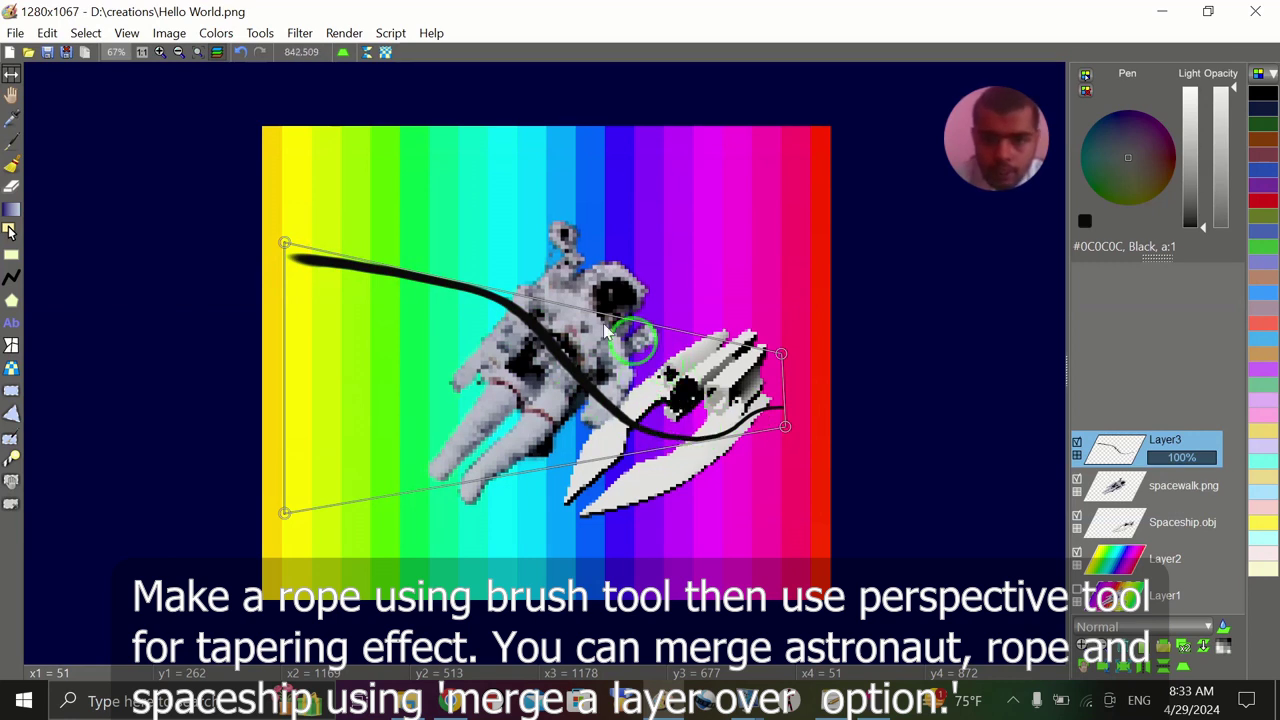
left_click(1084, 666)
left_click_drag(591, 386, 492, 358)
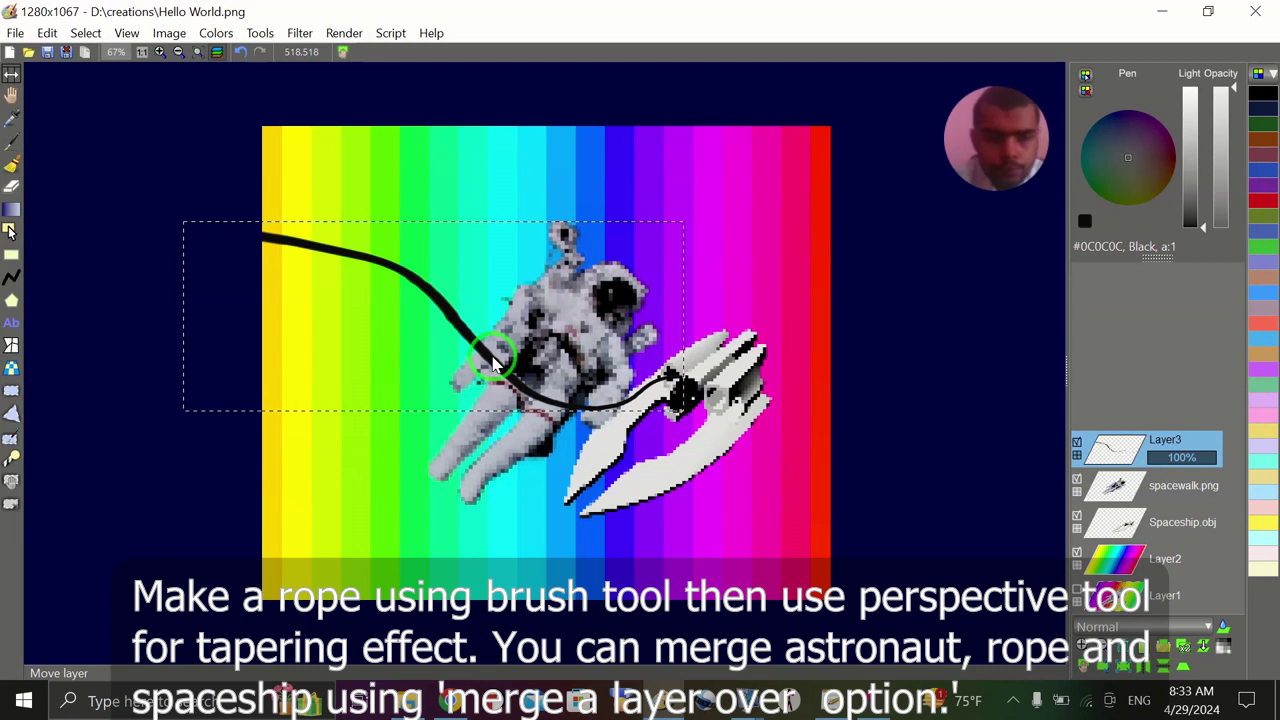
Step: Squeeze the rope with Edit shape to about 193 by 299 pixels so it runs between the astronaut's helmet and the spaceship
left_click(12, 232)
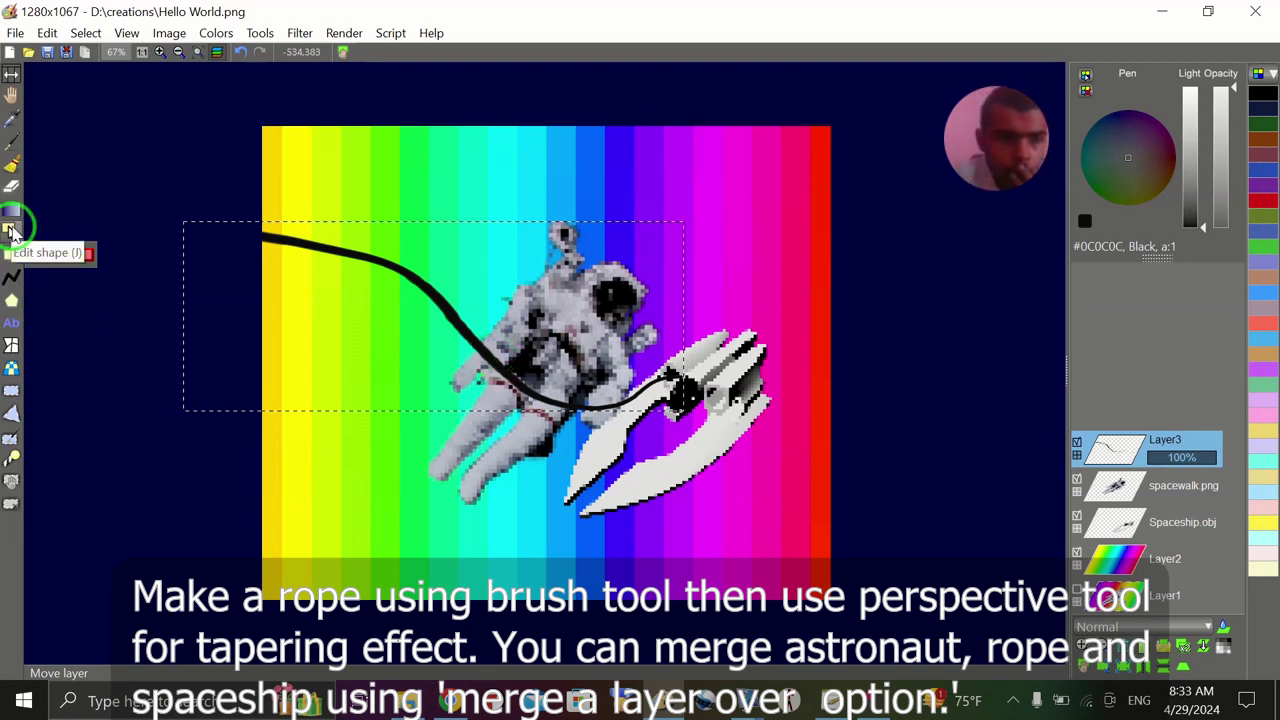
left_click(12, 232)
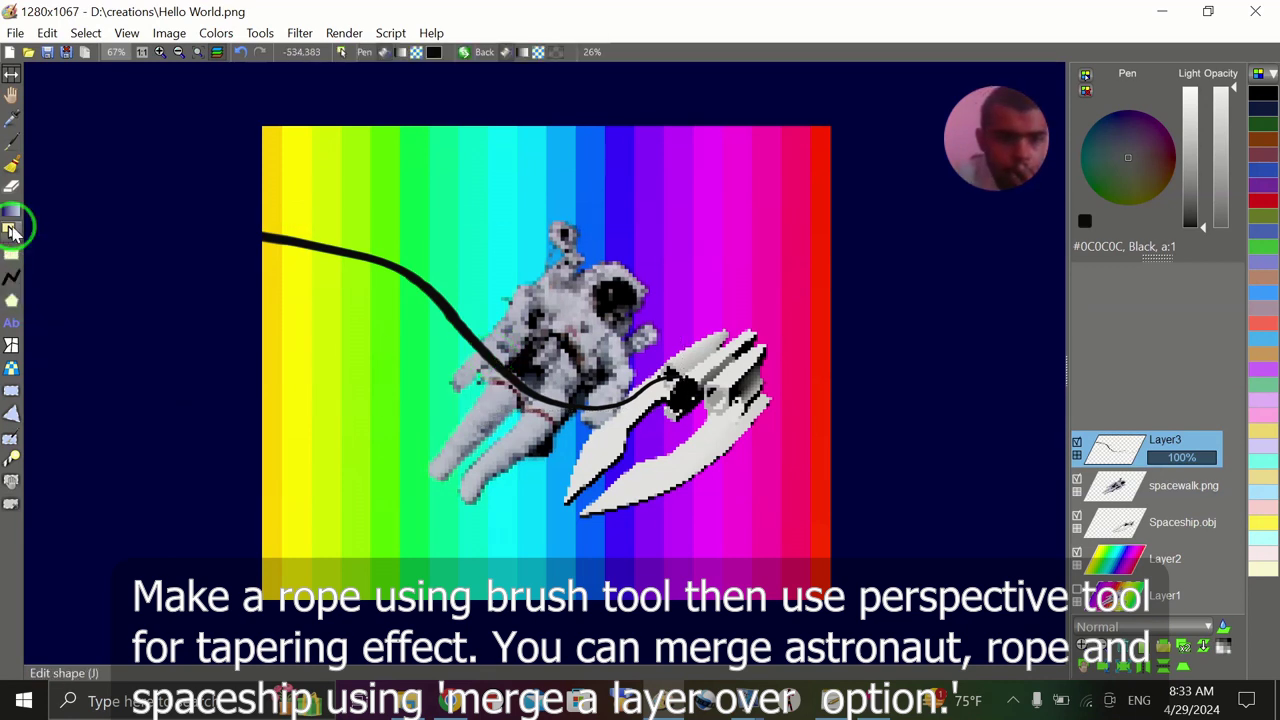
left_click(427, 288)
left_click_drag(185, 317, 478, 313)
left_click_drag(561, 221, 563, 279)
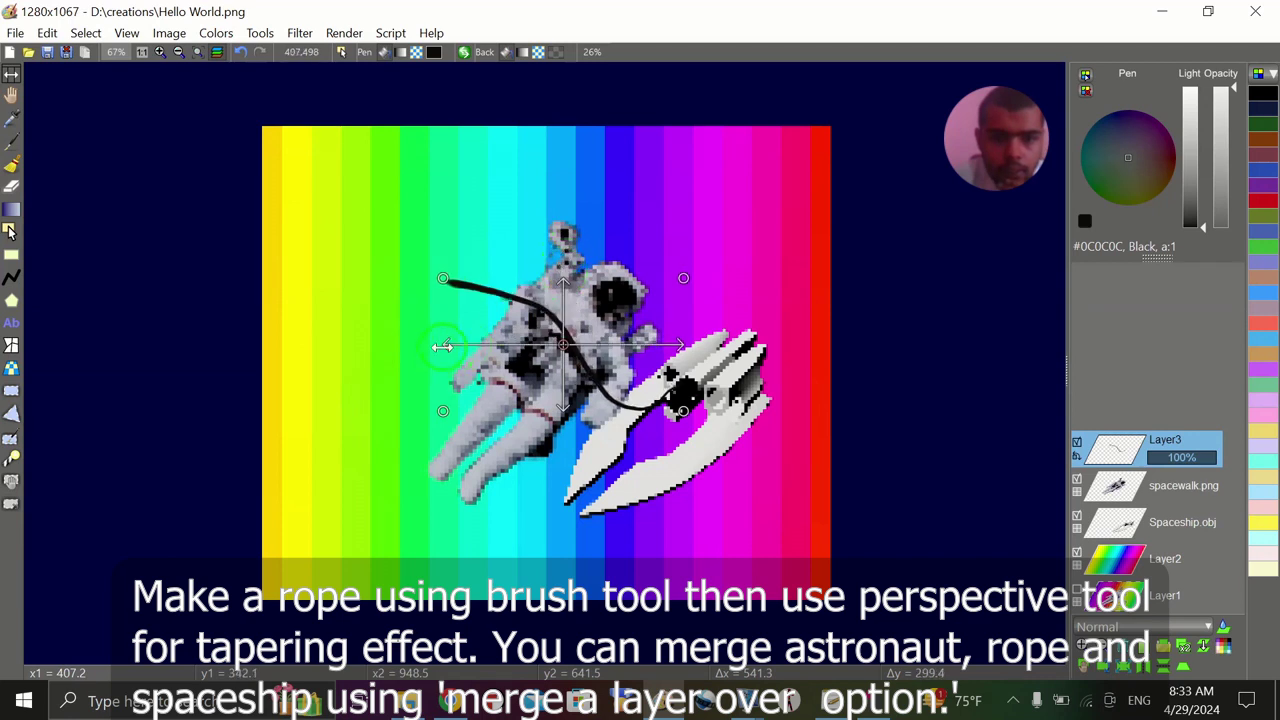
left_click_drag(443, 346, 596, 344)
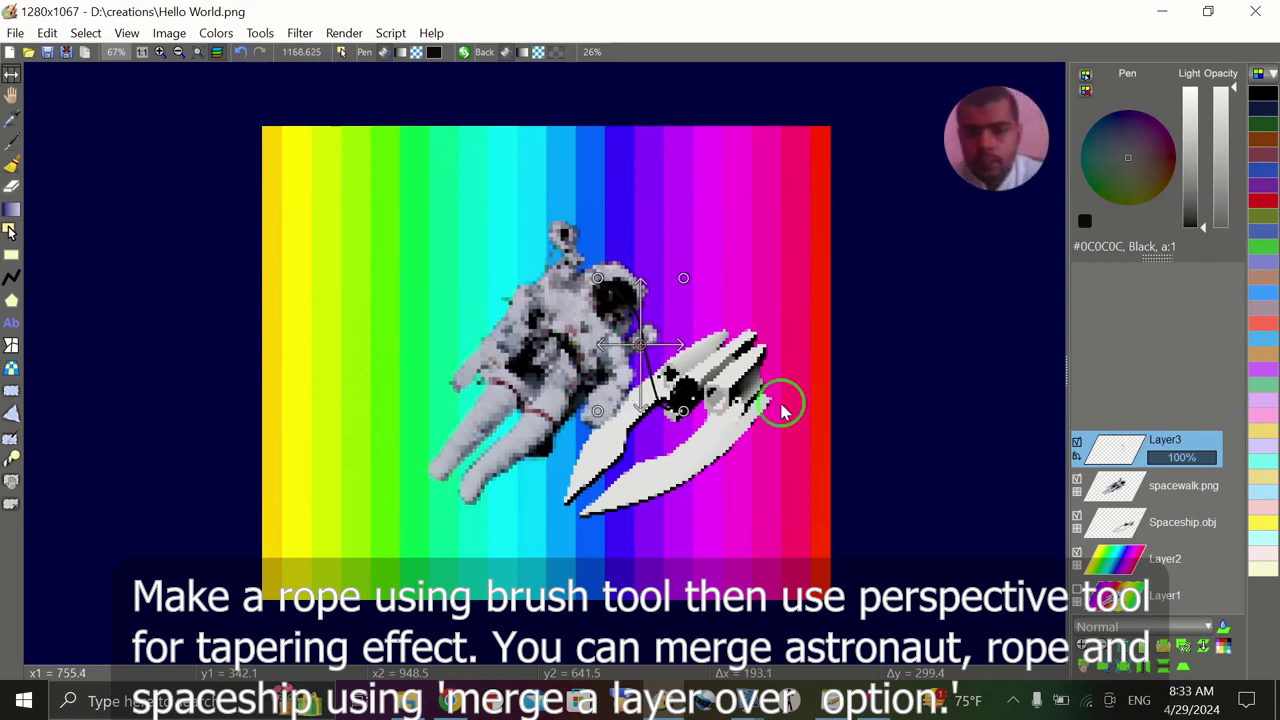
key("Return")
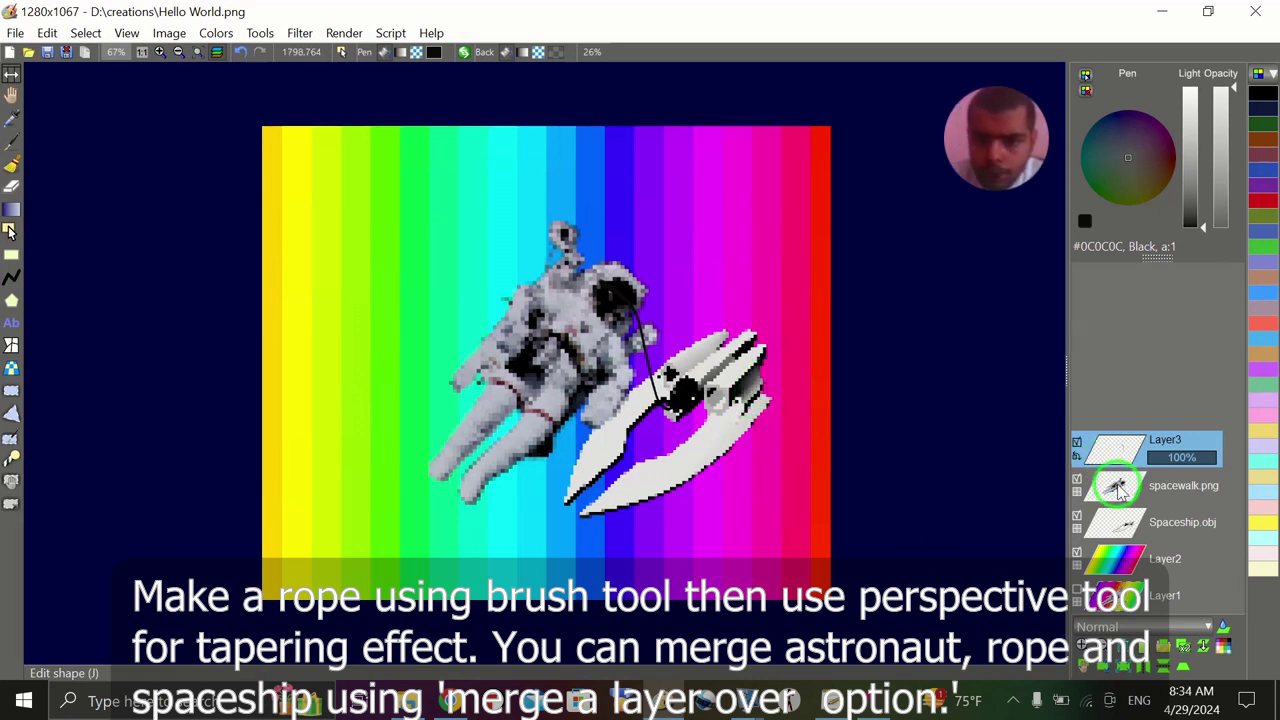
Step: Place the rope layer beneath the astronaut layer and pixelate it with a pixel size of 5
left_click_drag(1122, 452, 1124, 500)
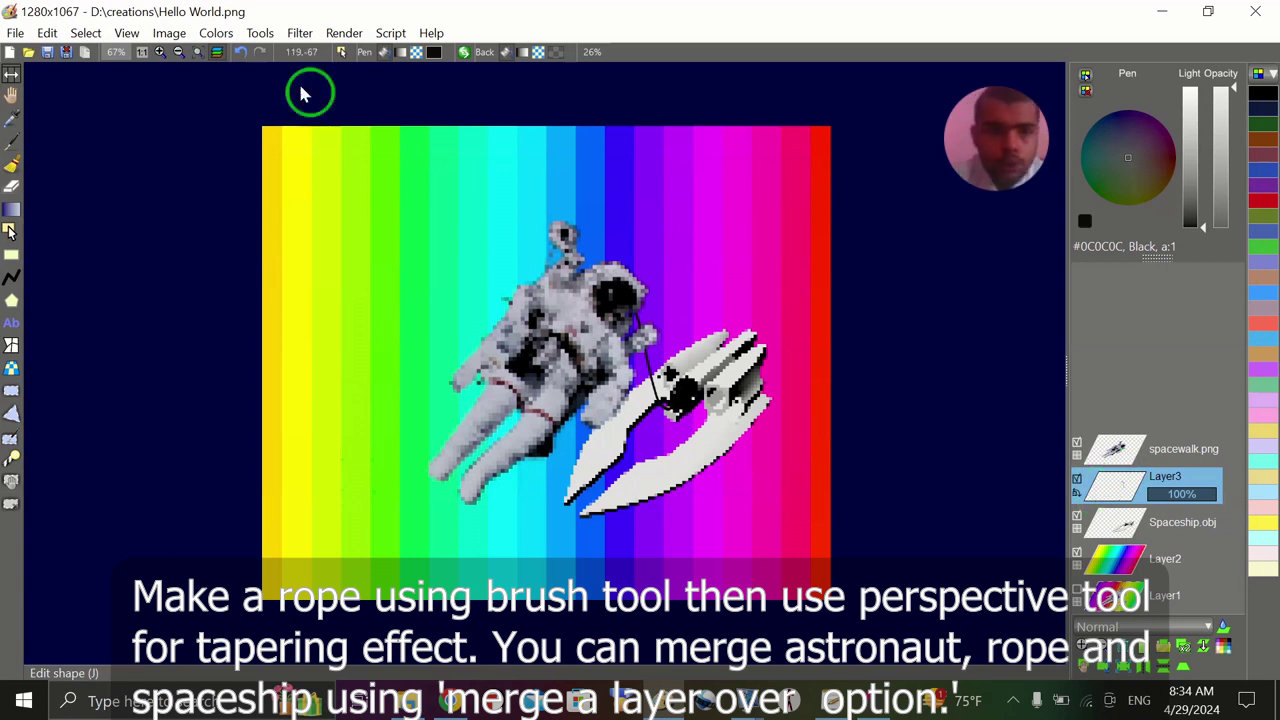
left_click(299, 33)
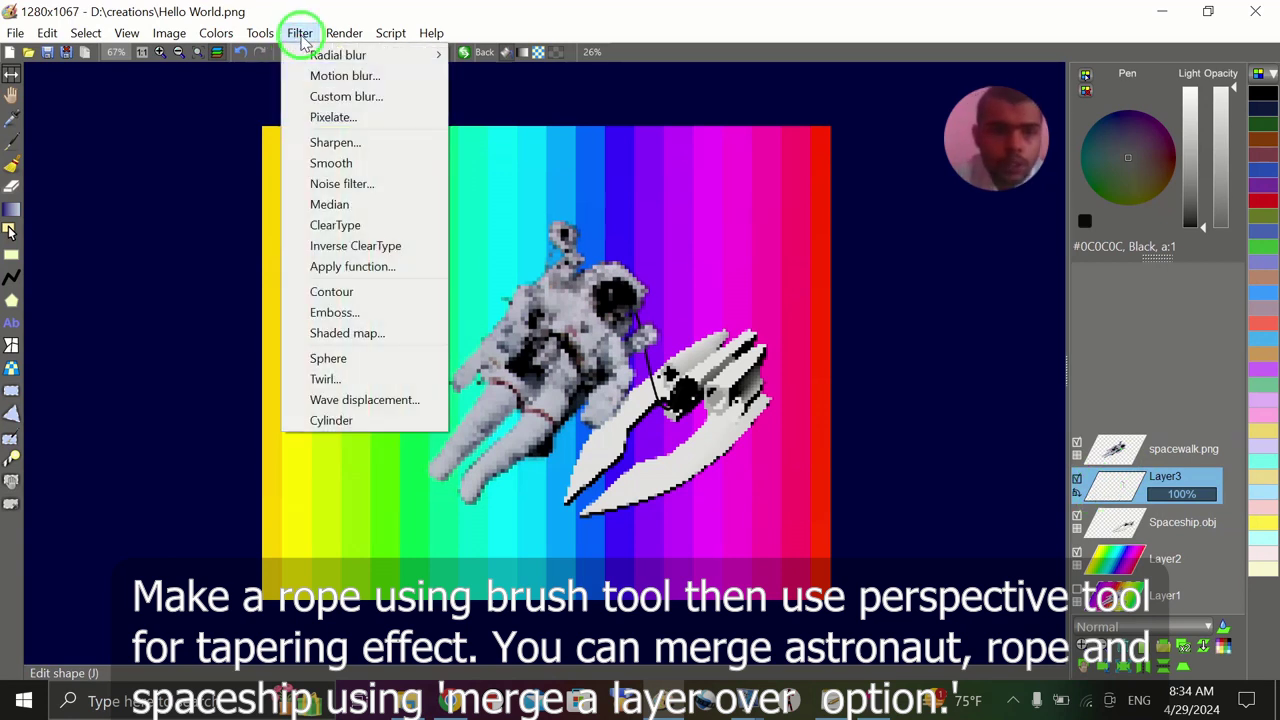
left_click(333, 117)
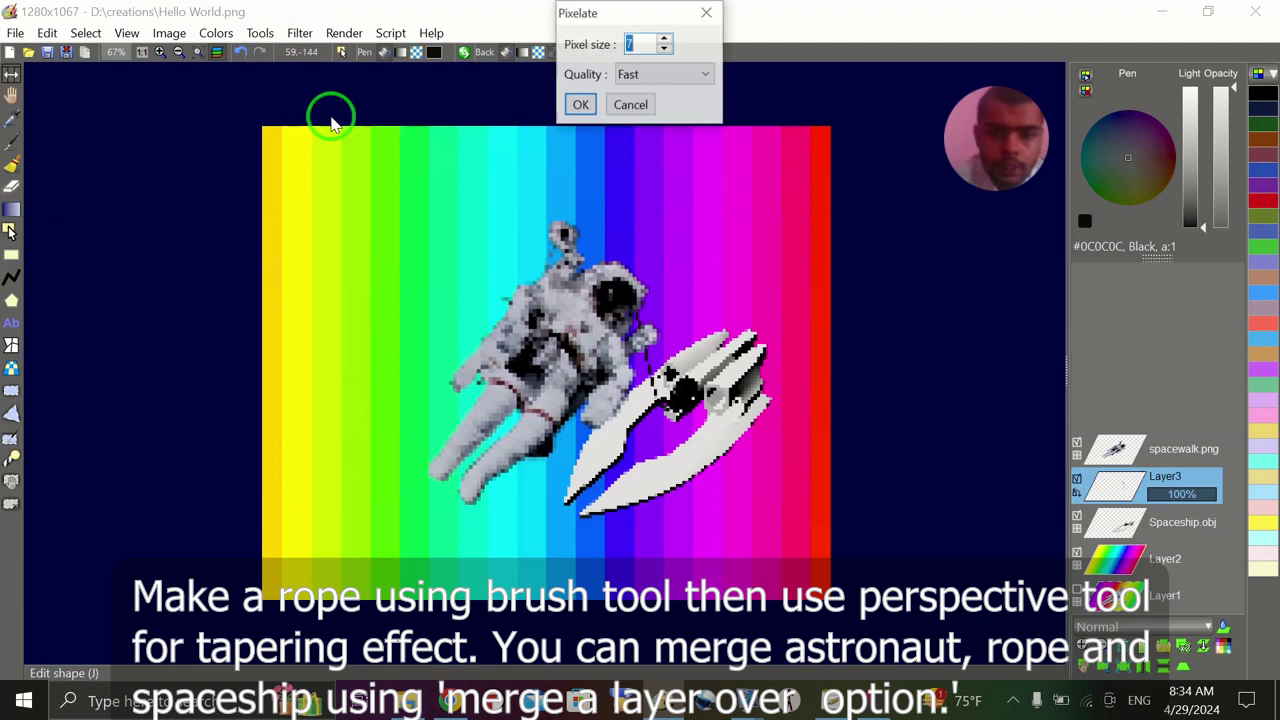
left_click(664, 48)
left_click(664, 48)
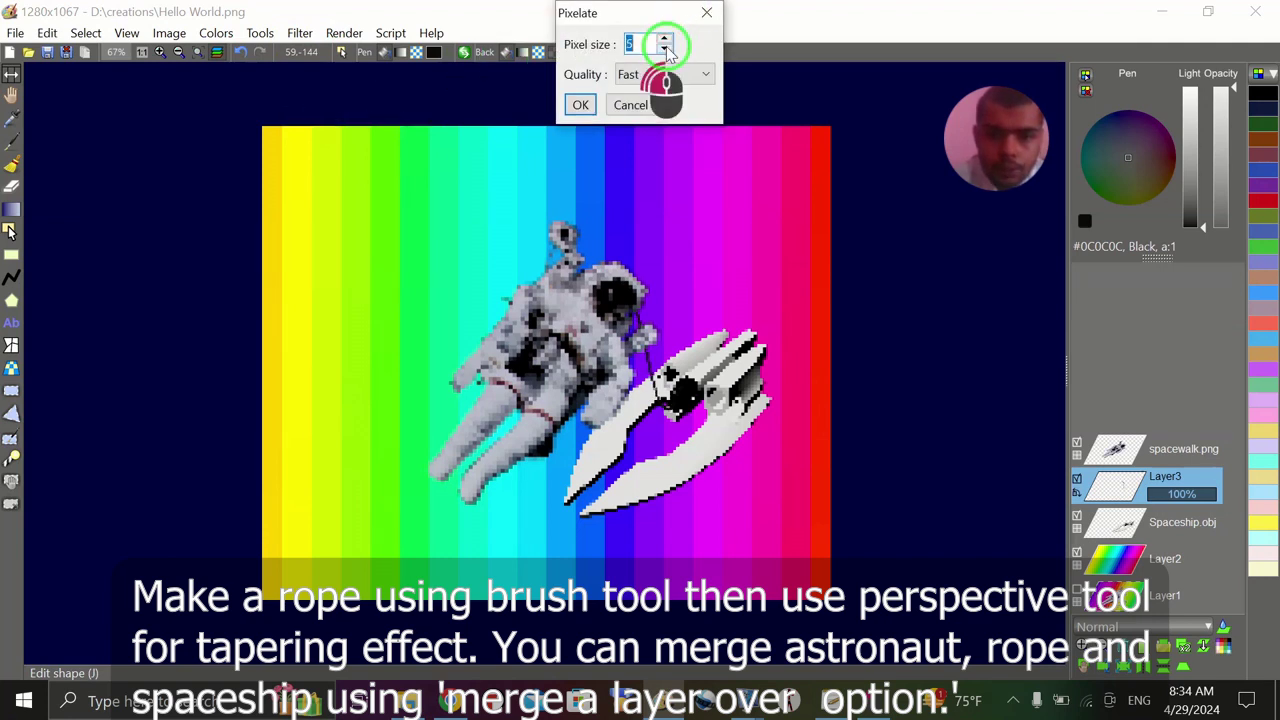
left_click(580, 106)
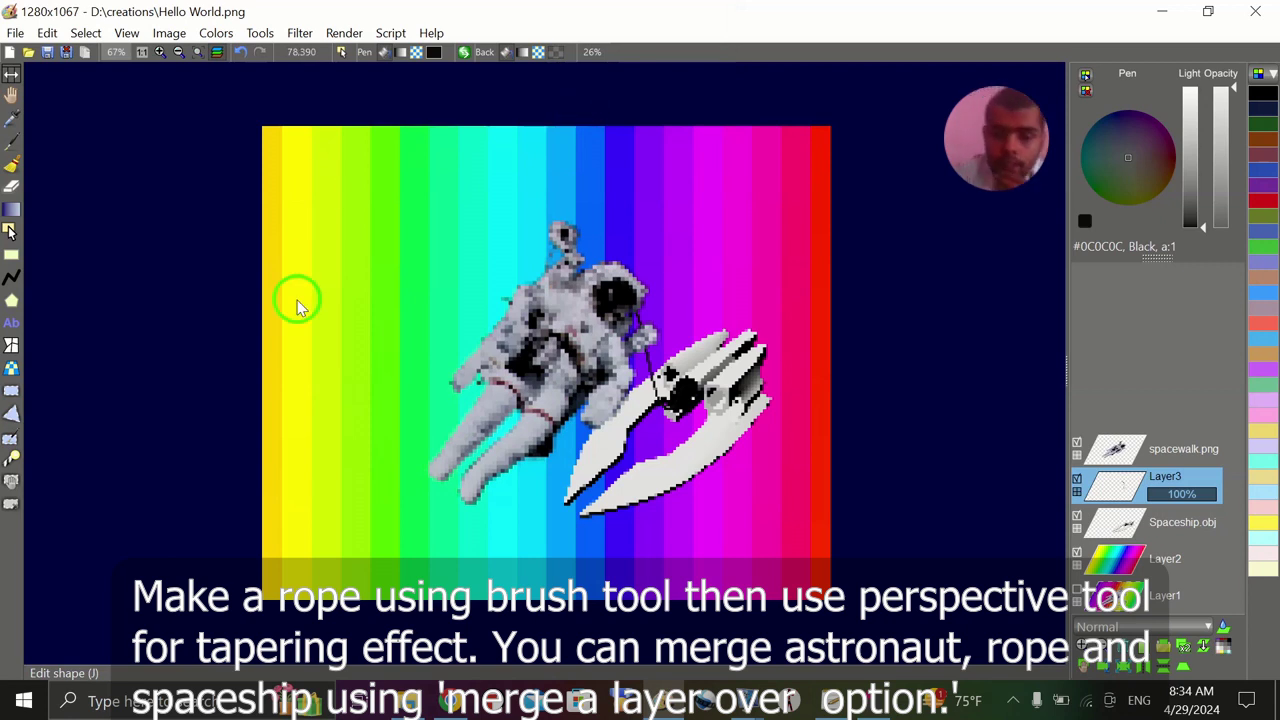
Step: Merge the astronaut, rope and spaceship into one layer and move it slightly up and left on the canvas
left_click(1117, 449)
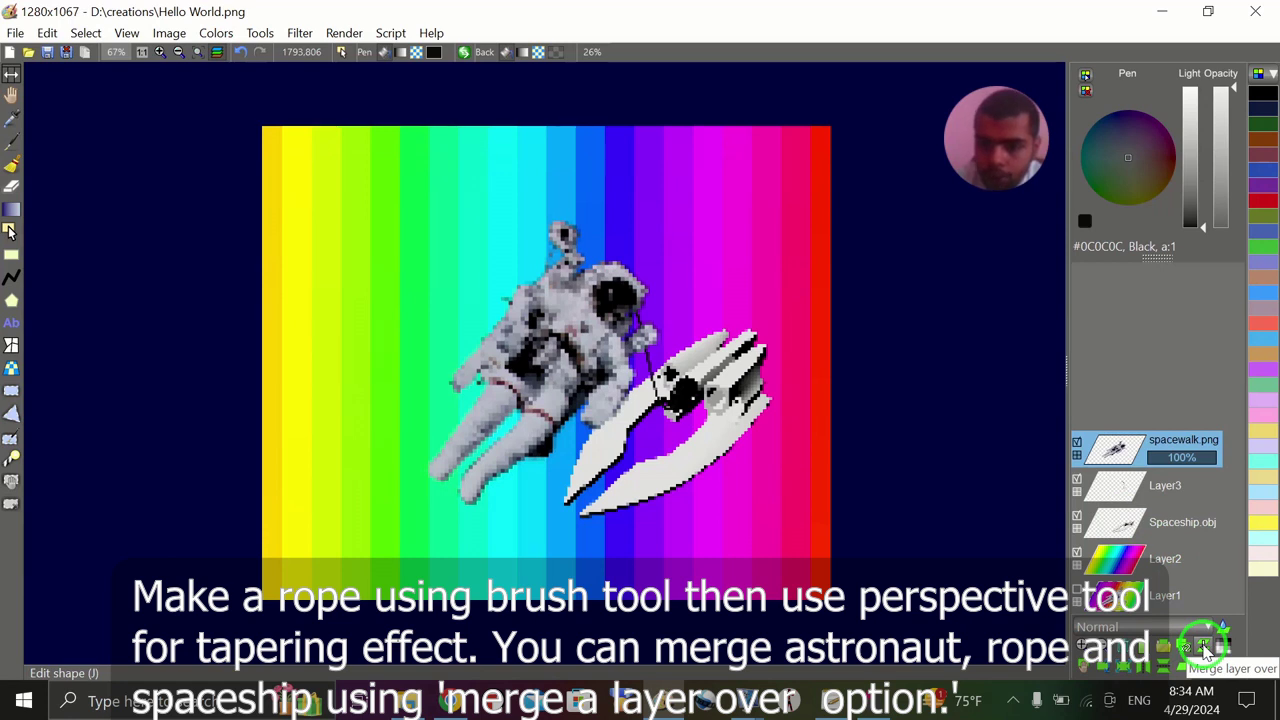
left_click(1206, 648)
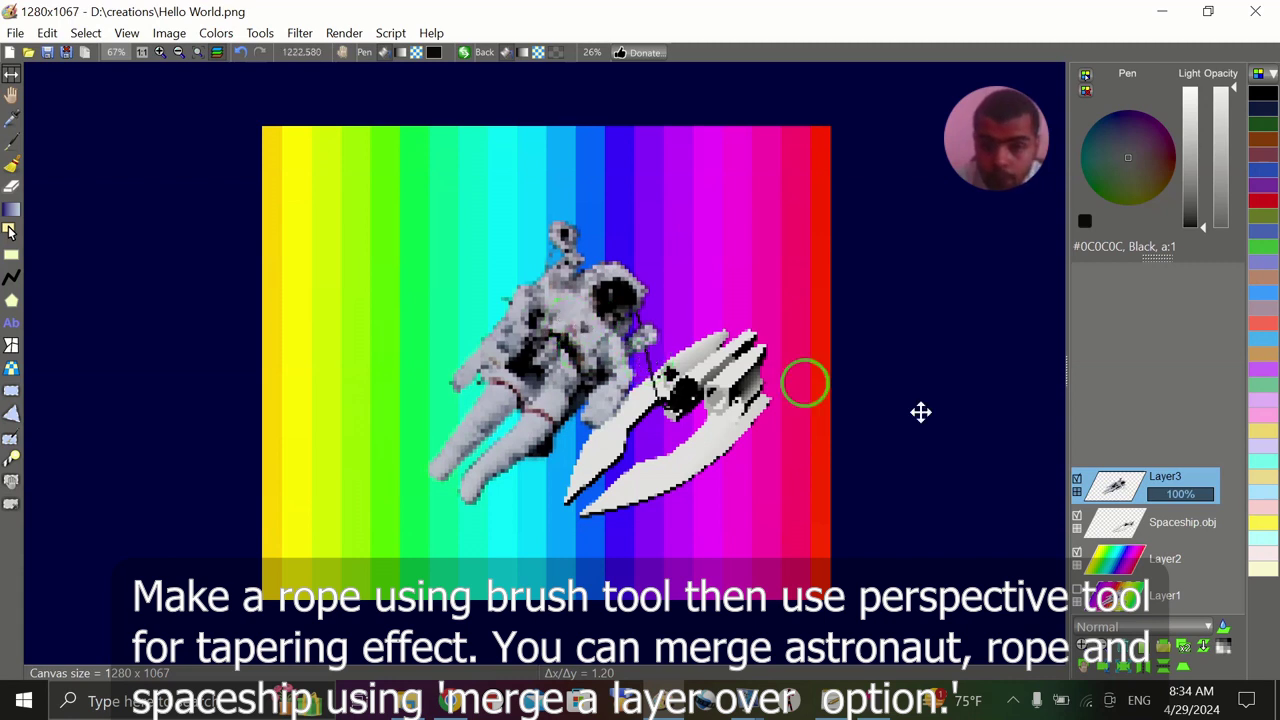
left_click(1186, 650)
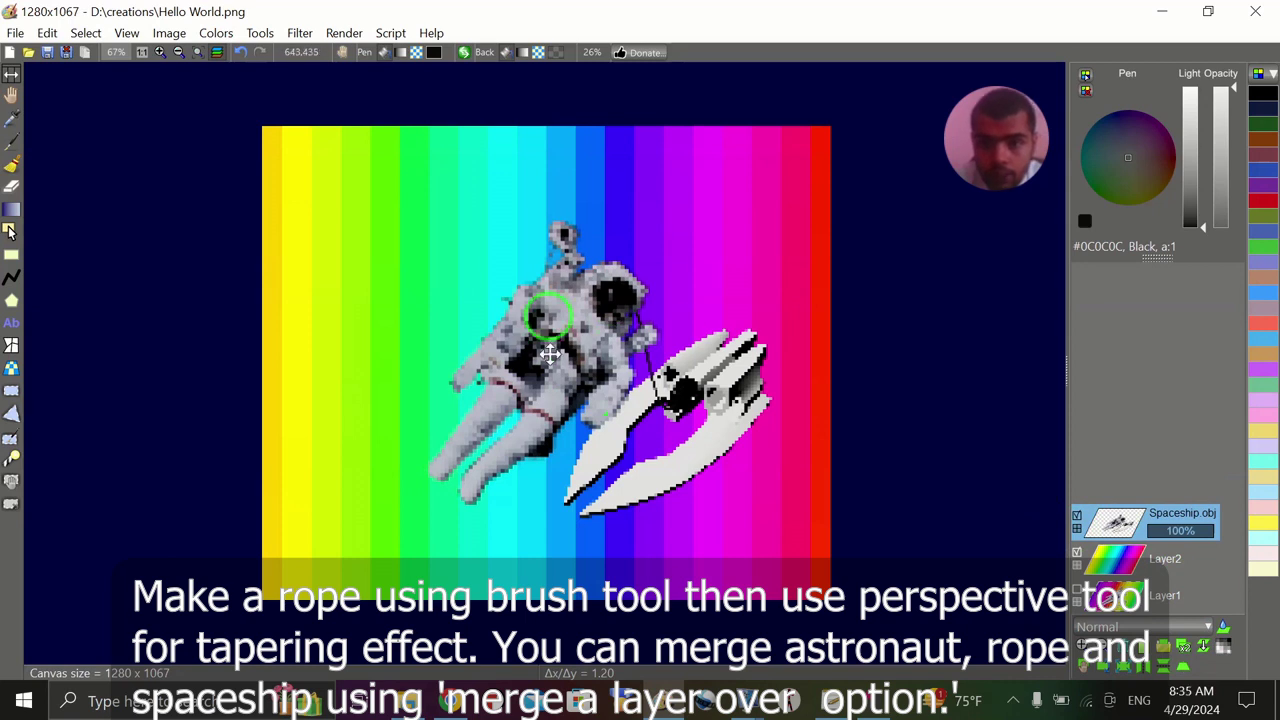
left_click(1083, 667)
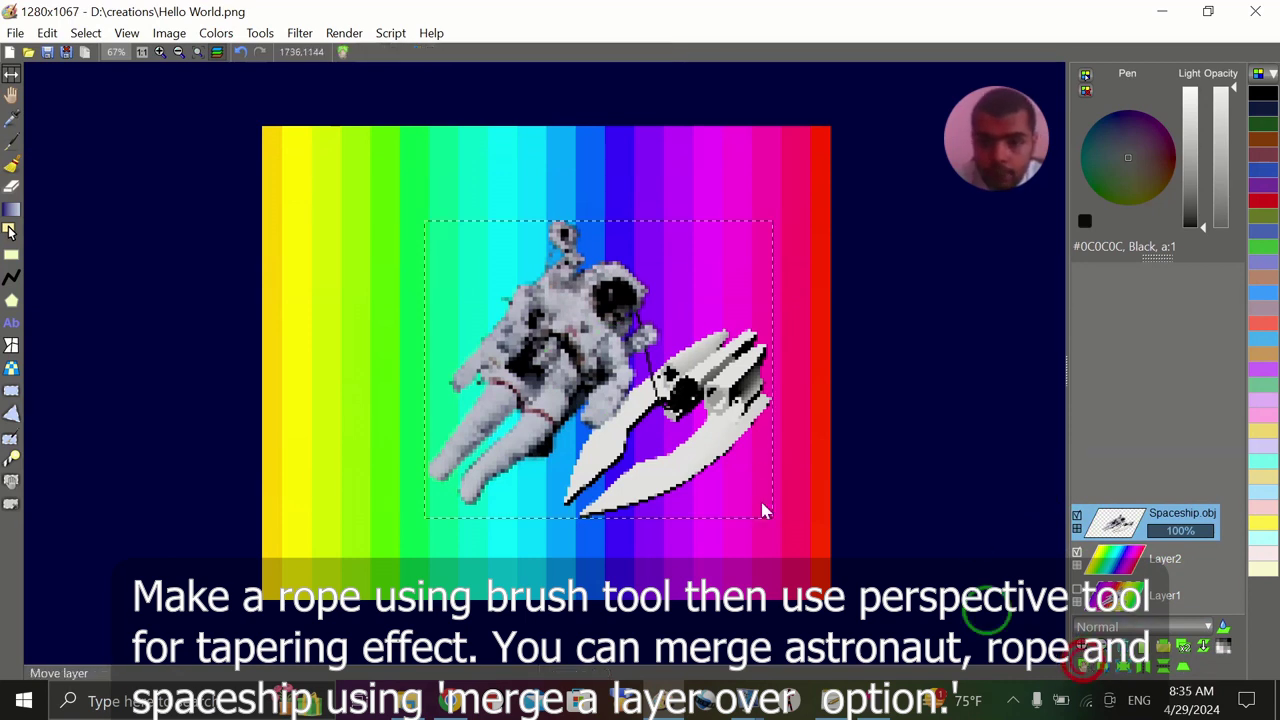
left_click_drag(601, 376, 568, 345)
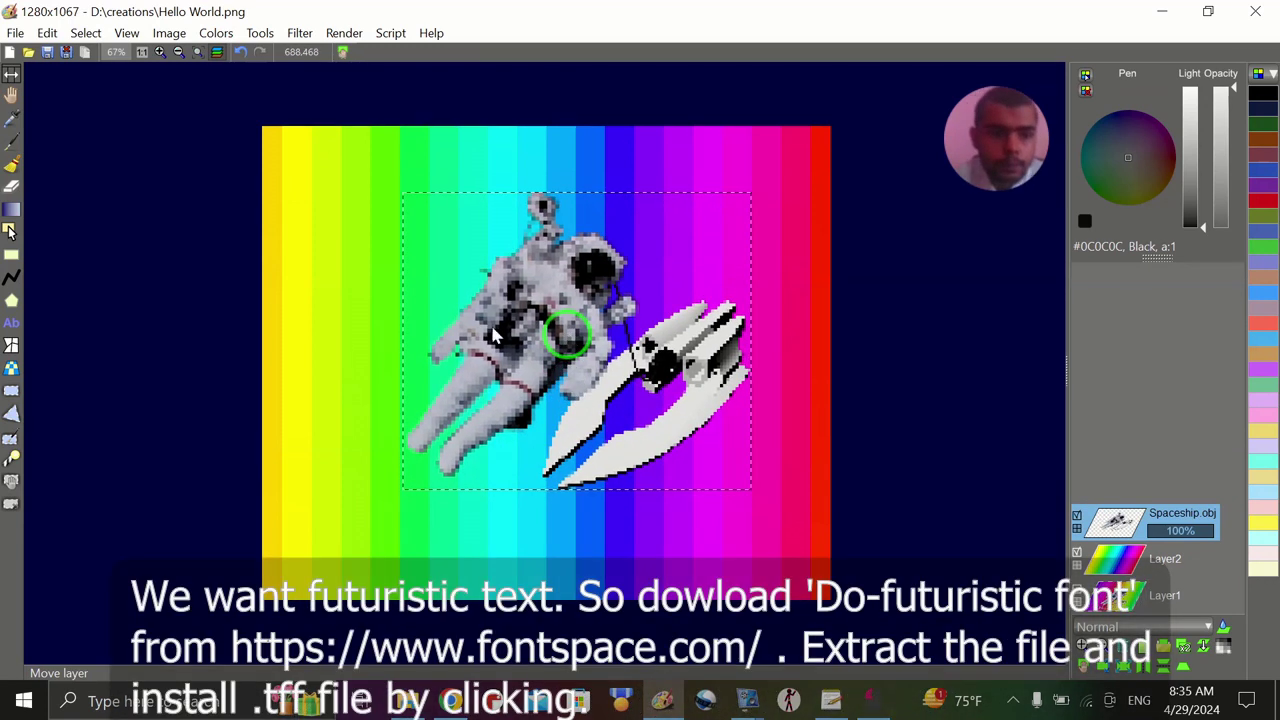
Step: With the Text tool, draw a text box about 817 by 212 pixels beneath the astronaut and spaceship
left_click(13, 323)
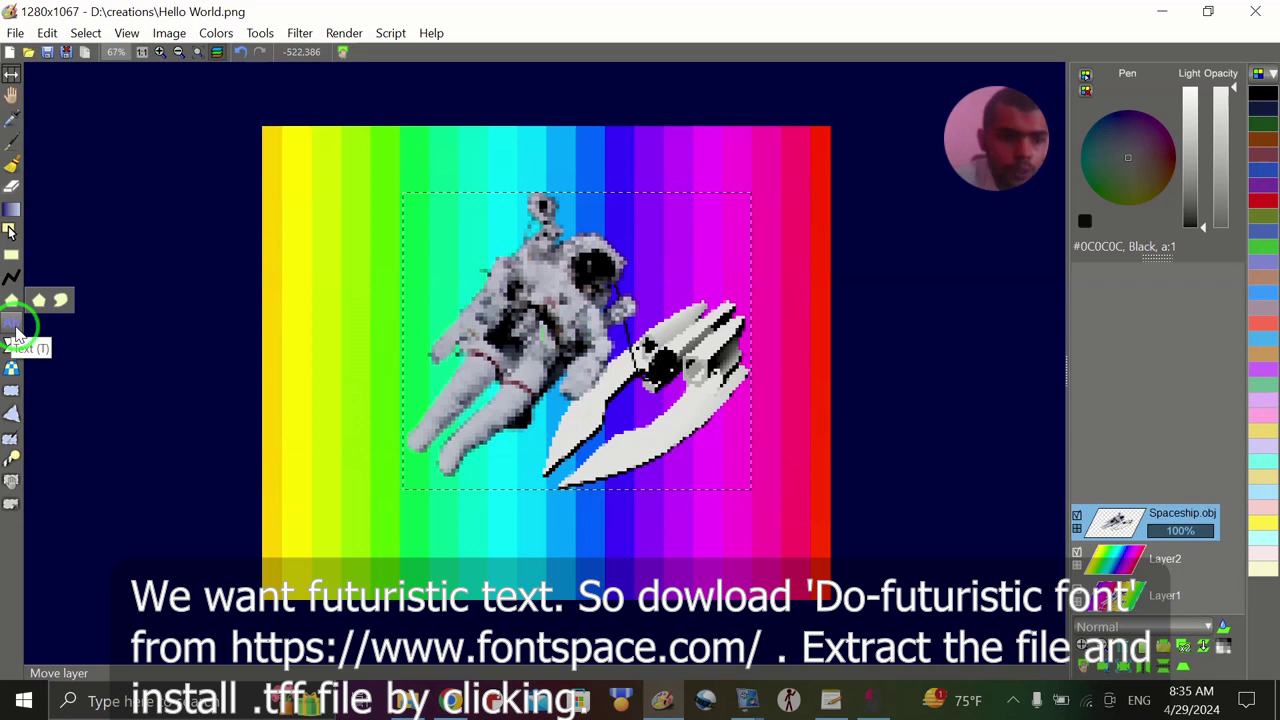
left_click(15, 328)
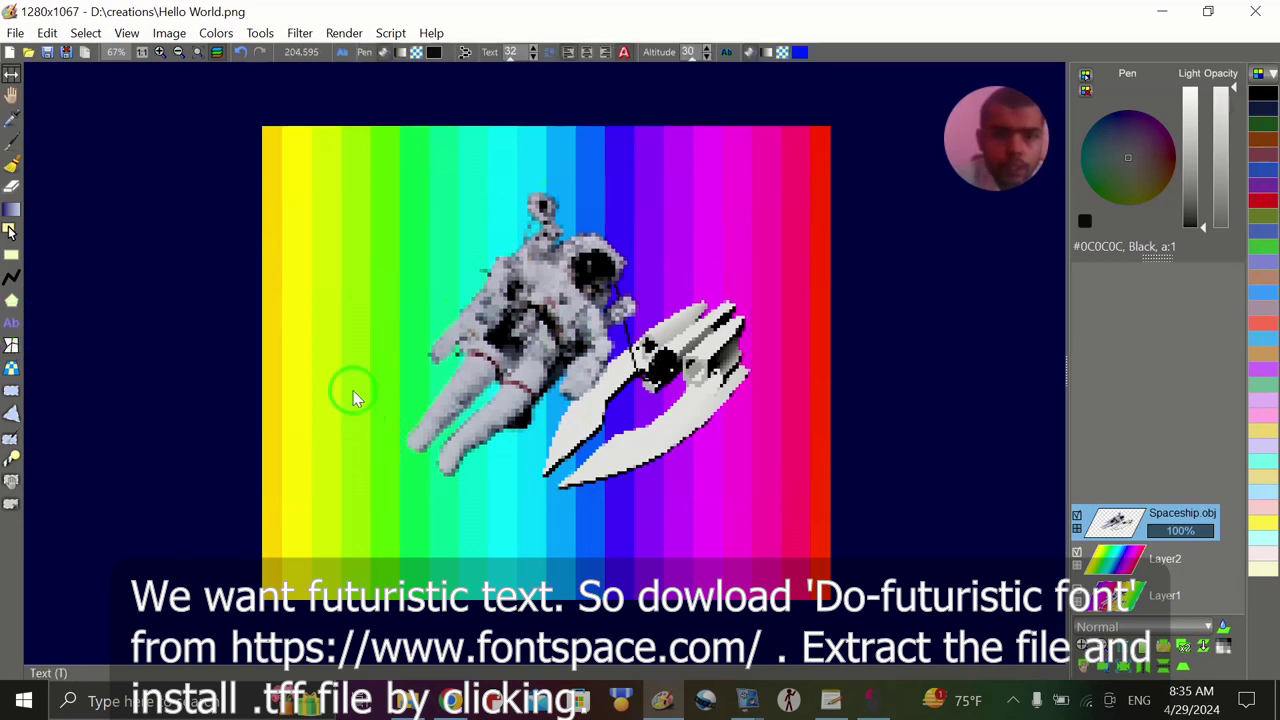
mouse_move(364, 474)
left_mouse_down()
mouse_move(362, 530)
mouse_move(440, 484)
mouse_move(709, 484)
left_mouse_up()
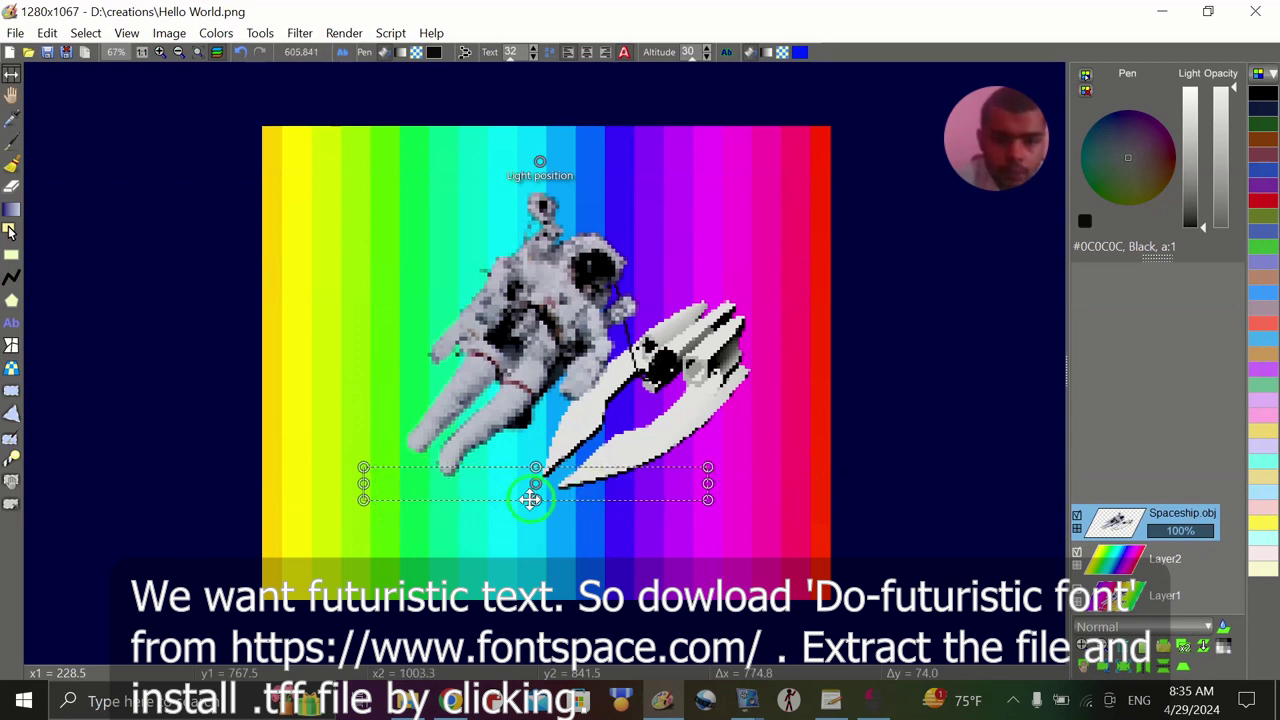
left_click_drag(534, 500, 534, 560)
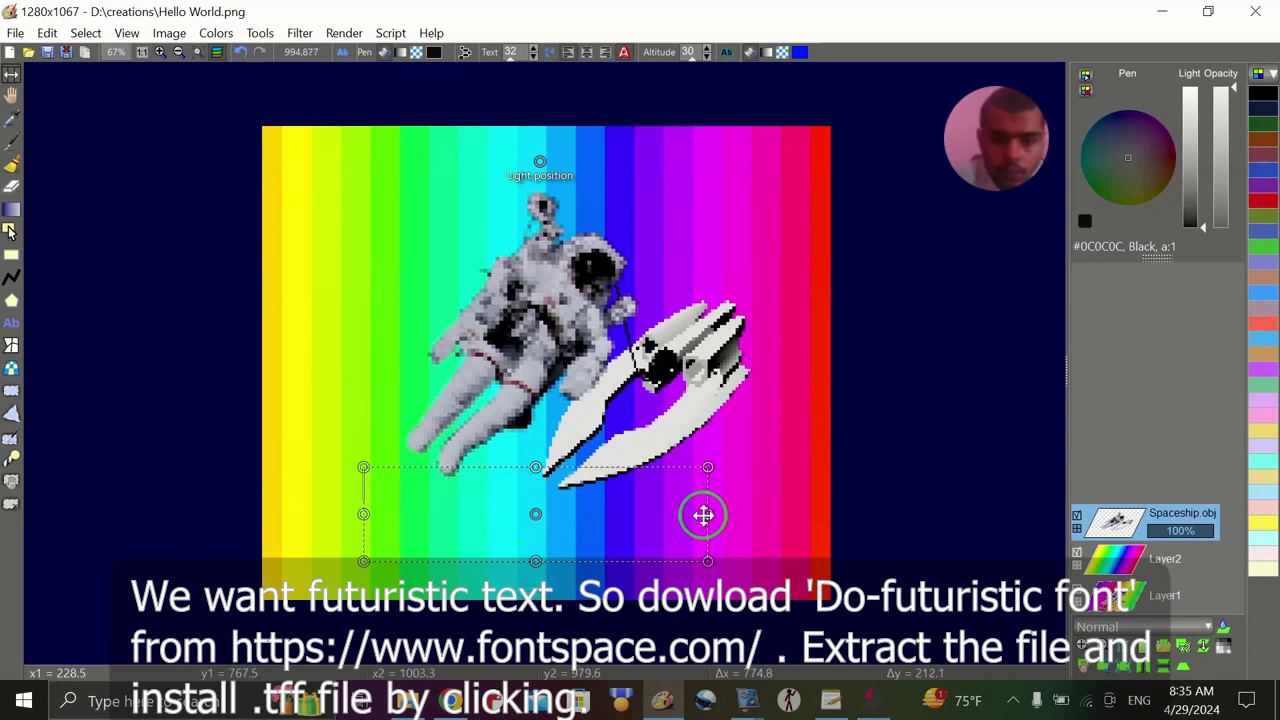
left_click_drag(700, 514, 725, 513)
Step: Set the text colour to white (#FFFFFF) and turn off phong shading for the text
left_click_drag(1195, 183, 1192, 75)
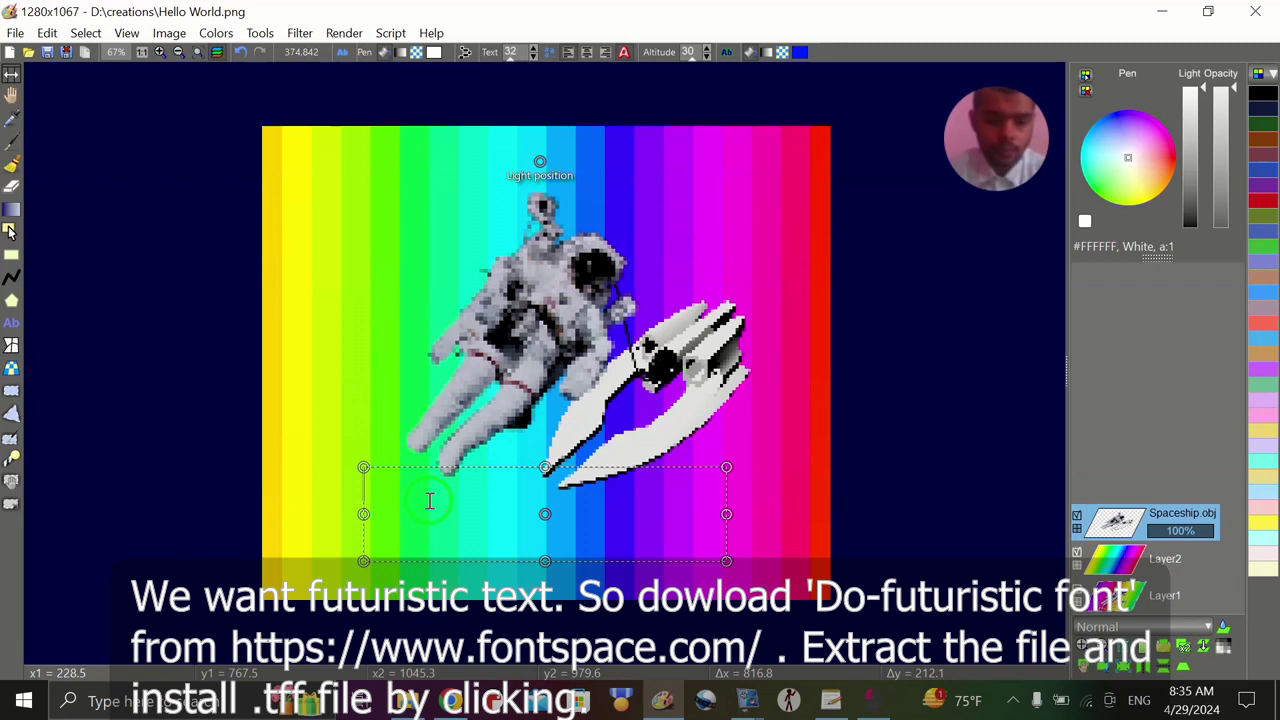
type("h")
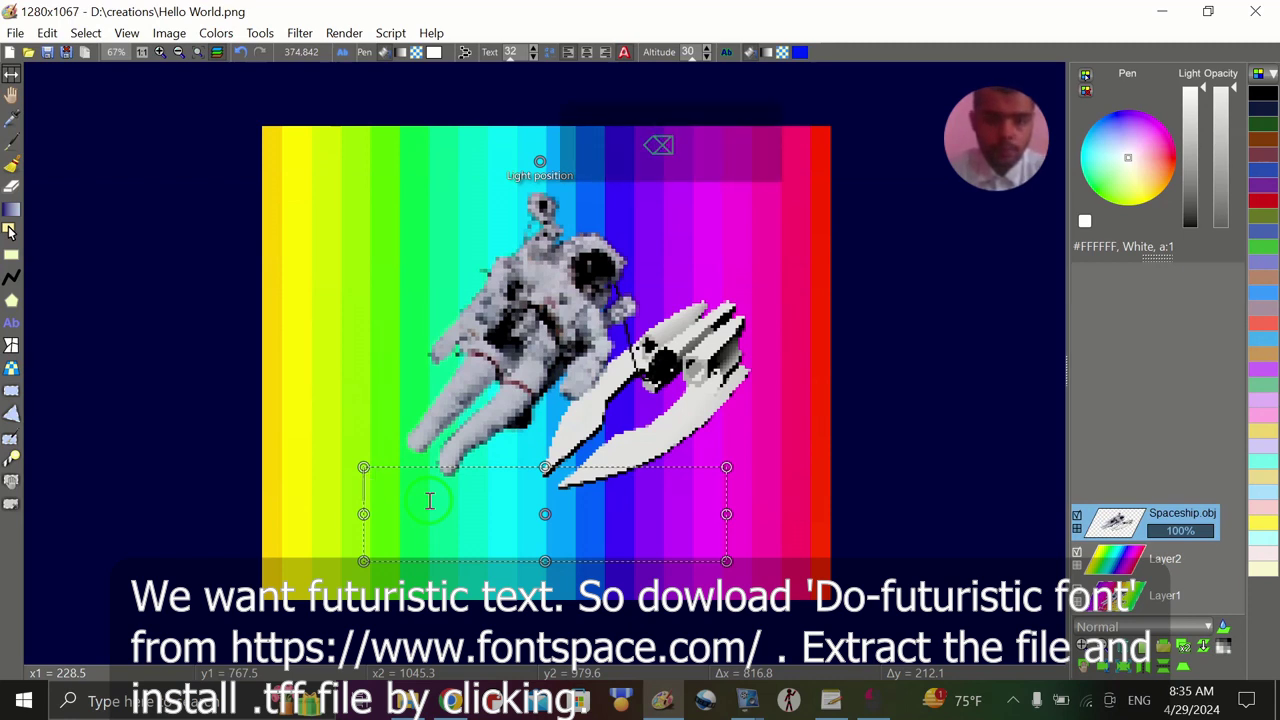
mouse_move(625, 53)
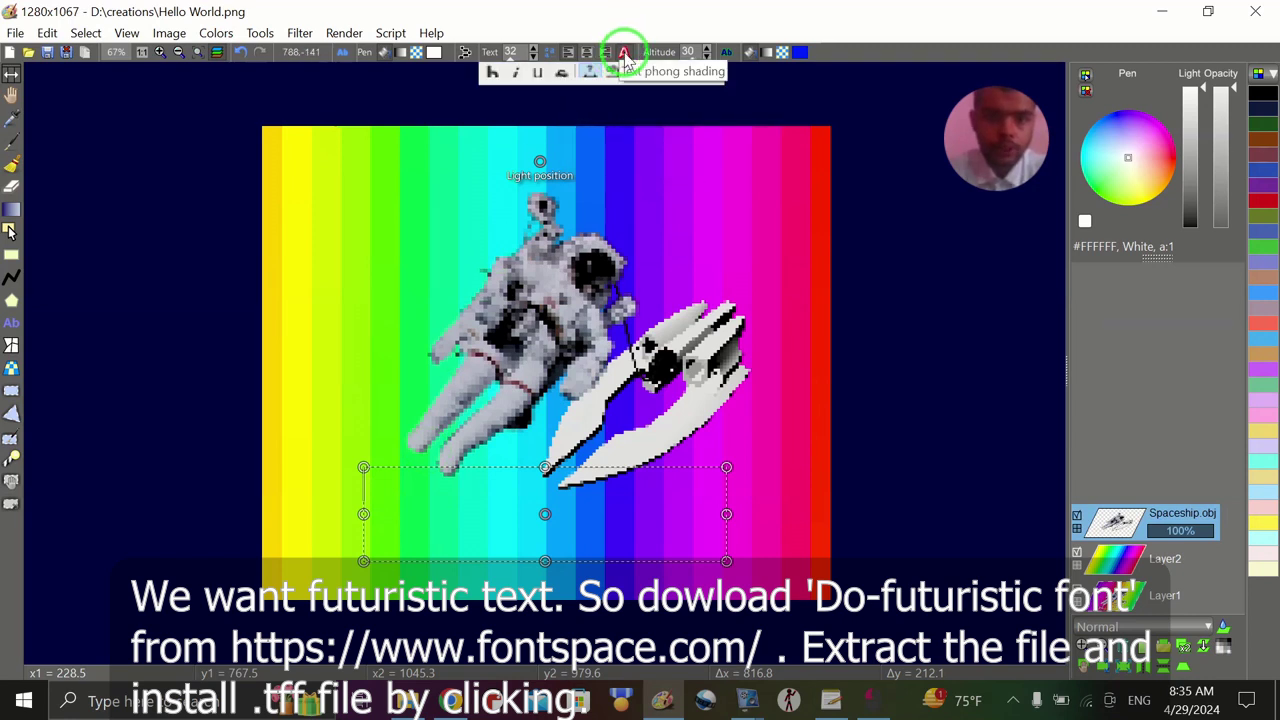
left_click(625, 54)
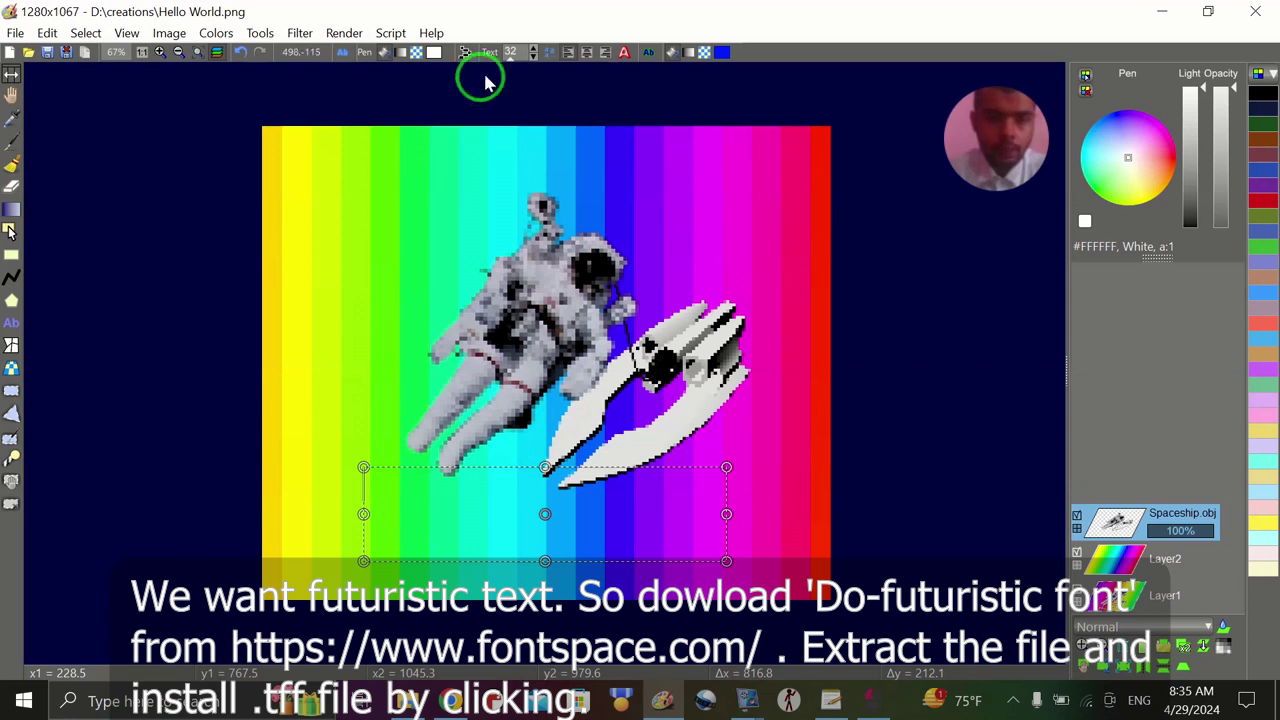
Step: Set the text size to 85, judging it with a trial letter W in the box, and delete that letter
left_click_drag(510, 58, 518, 60)
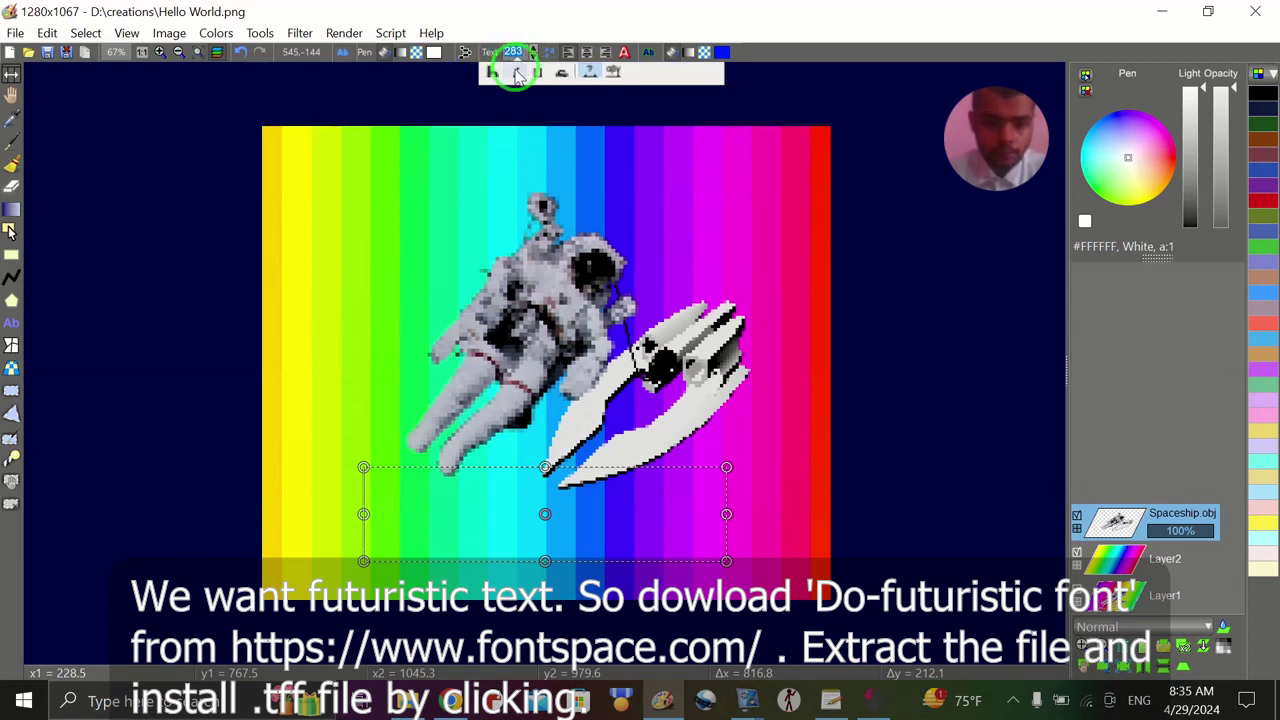
left_click(514, 76)
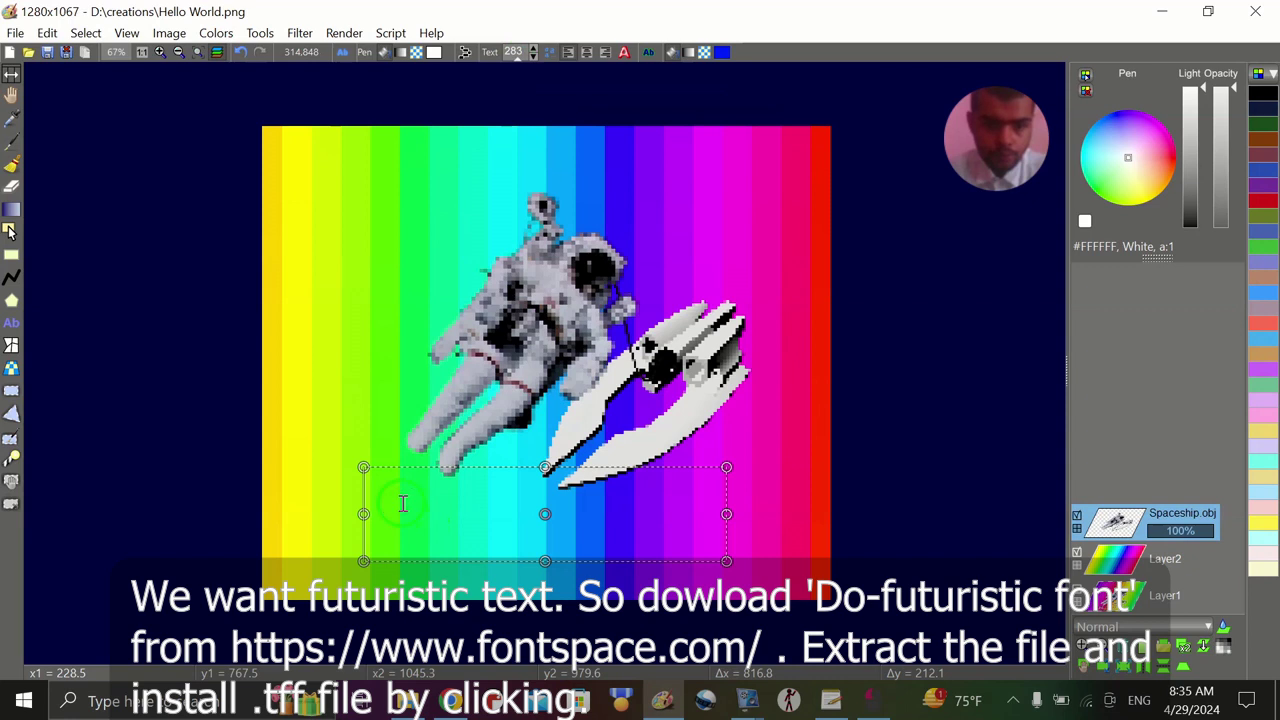
type("W")
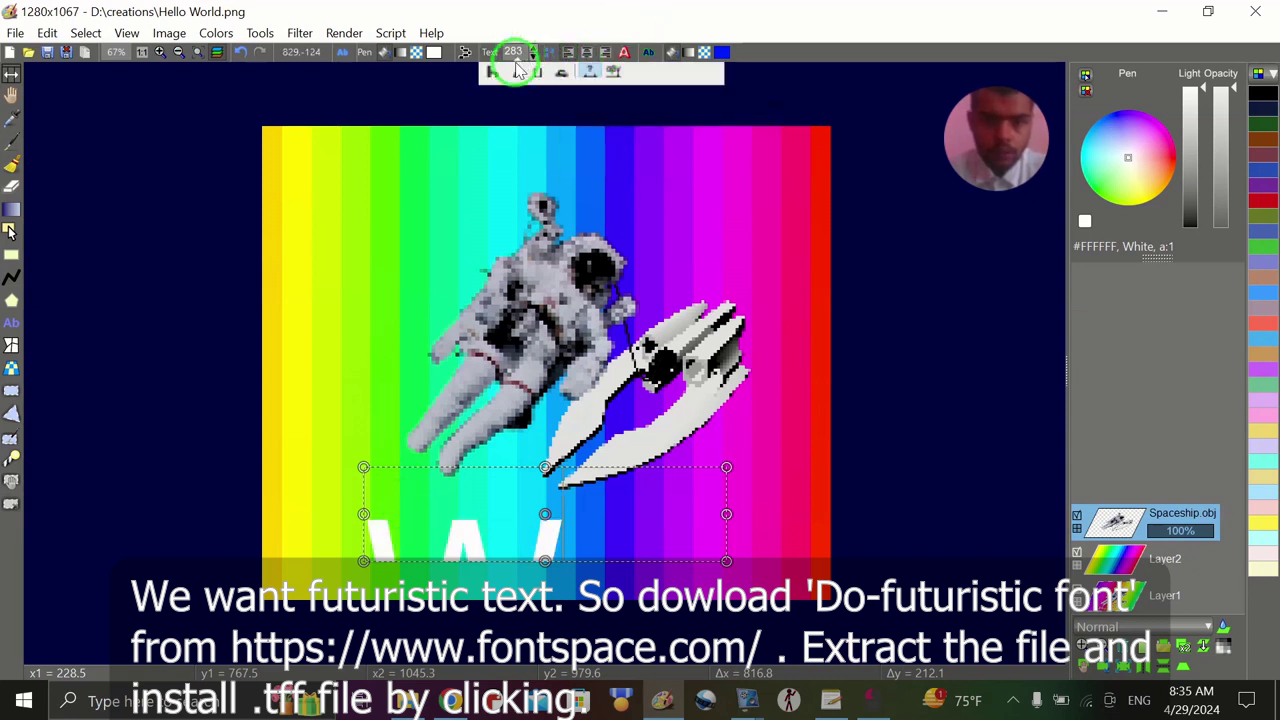
scroll(517, 60, "down", 10)
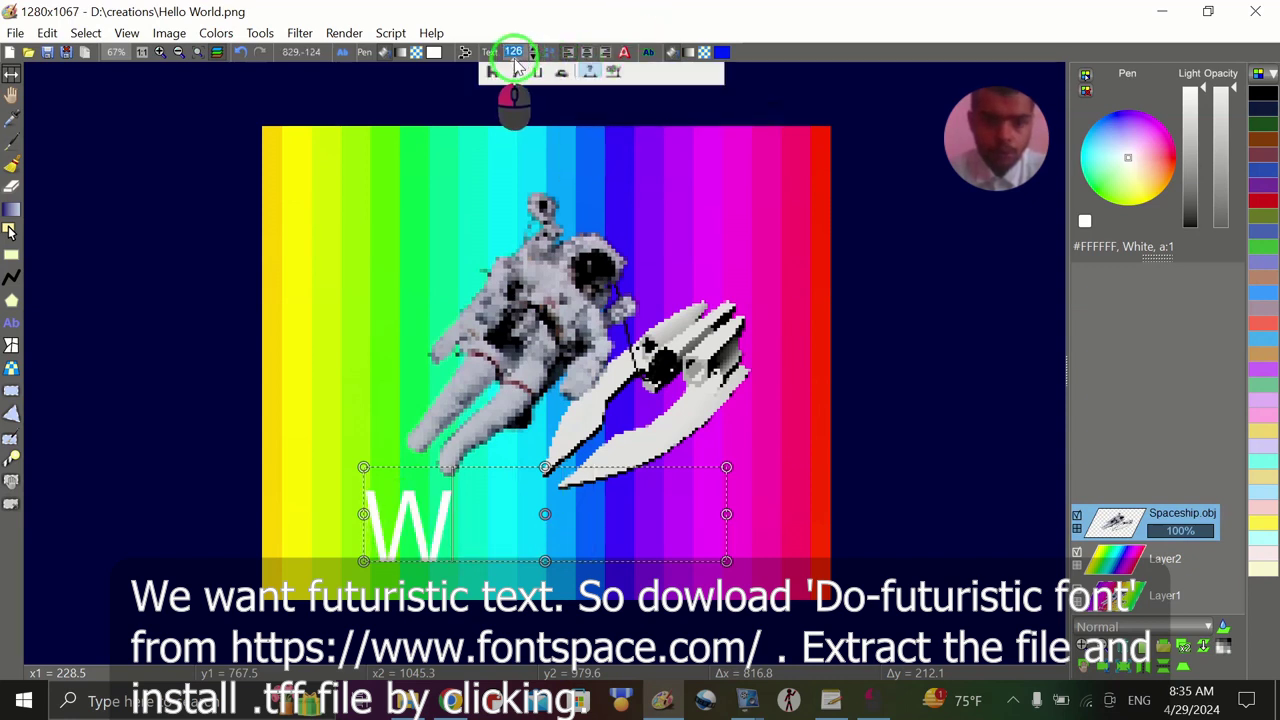
scroll(513, 60, "down", 5)
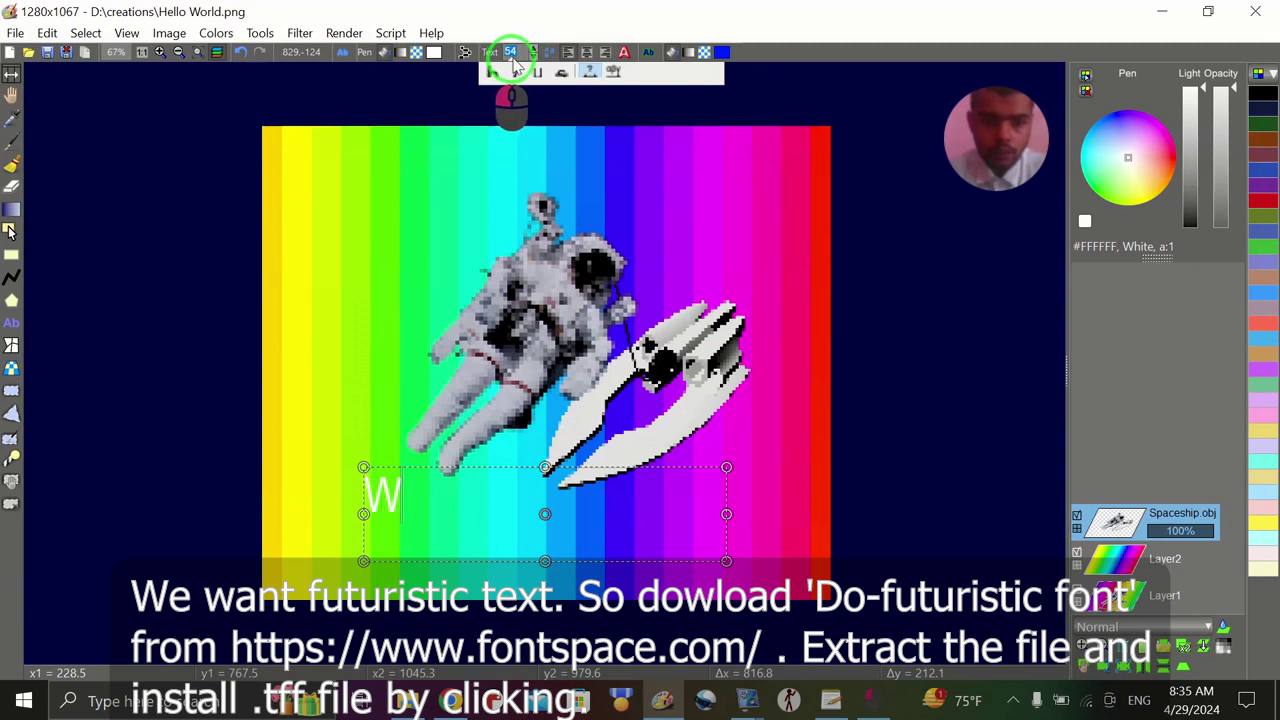
scroll(513, 60, "up", 3)
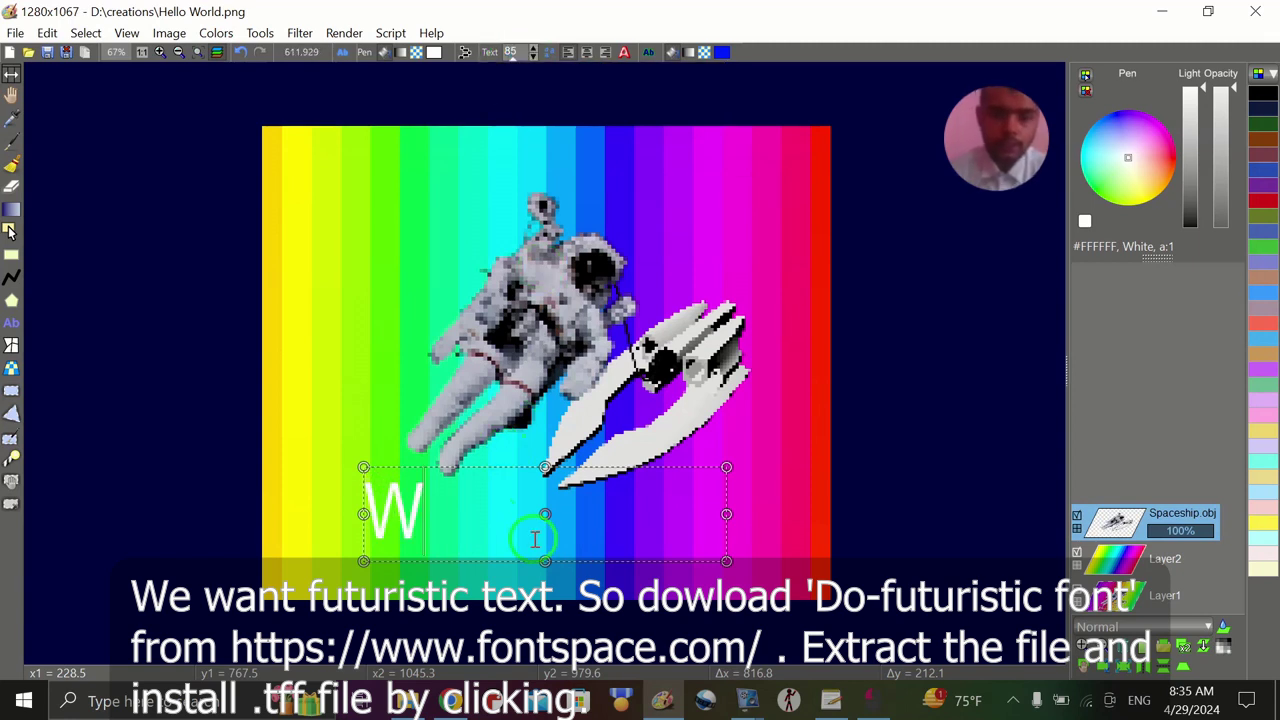
key("BackSpace")
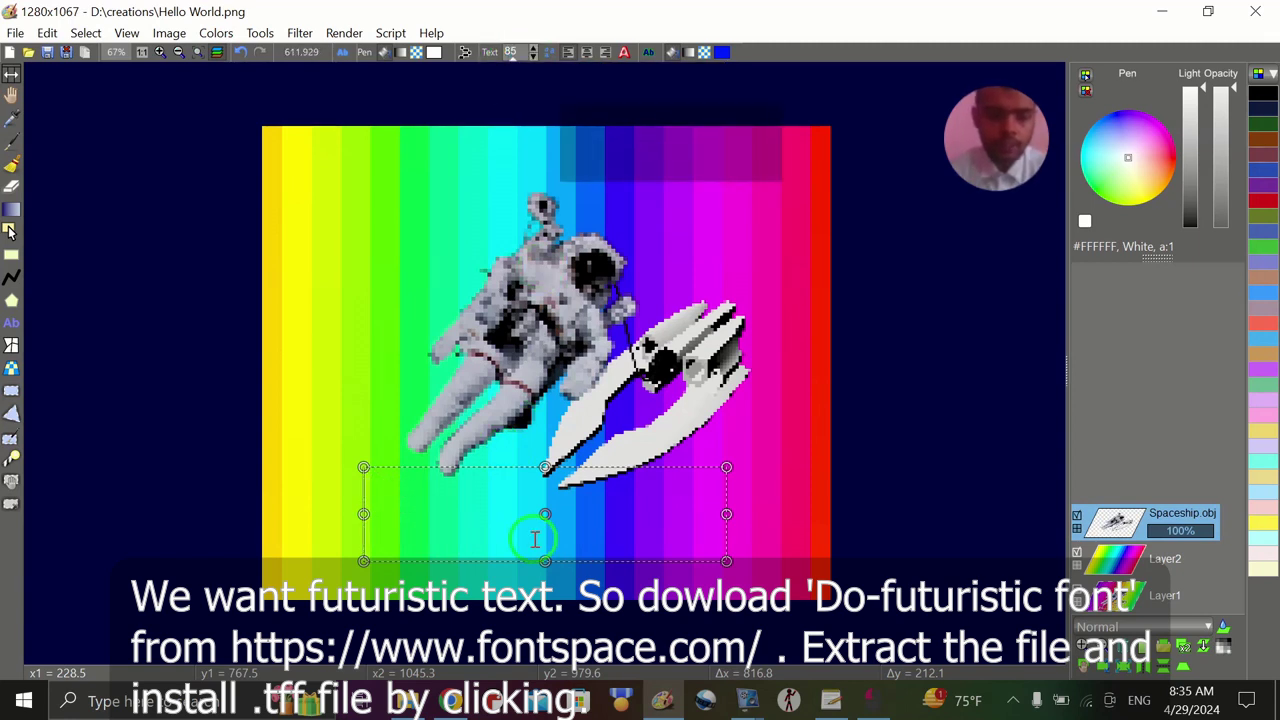
Step: Enter "Hello World!" in the text box
type("Hel")
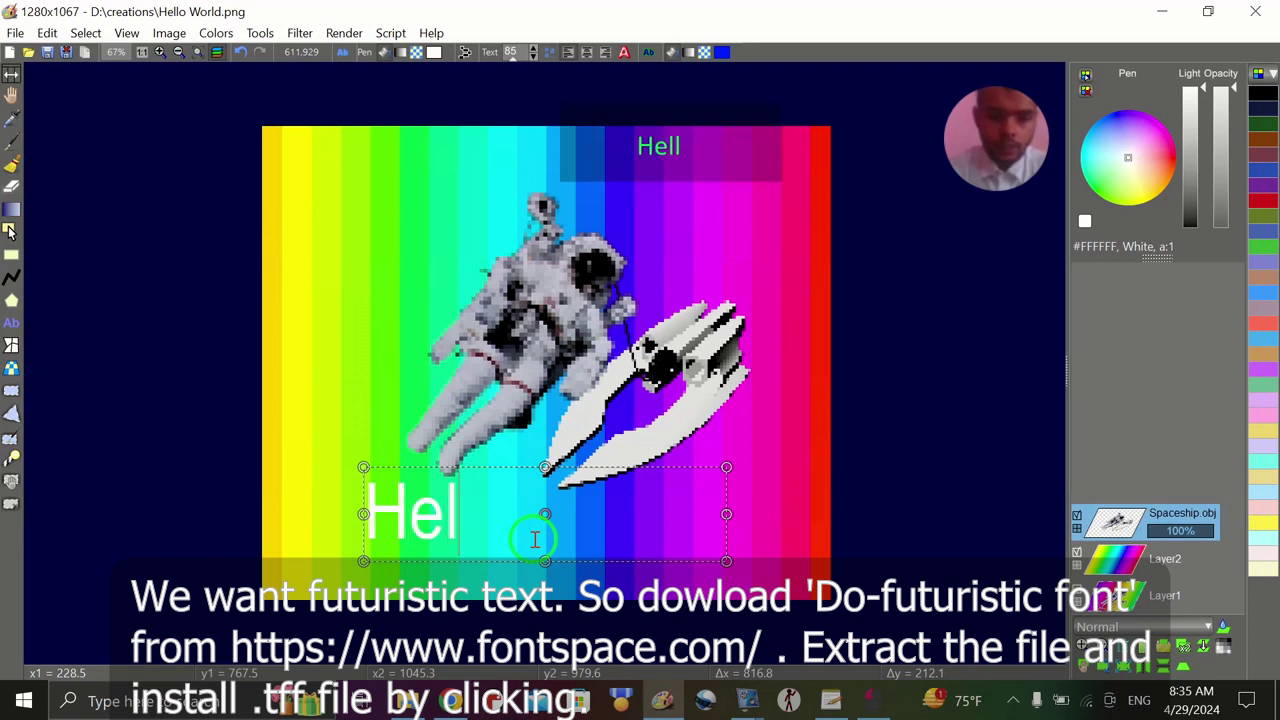
type("lo ")
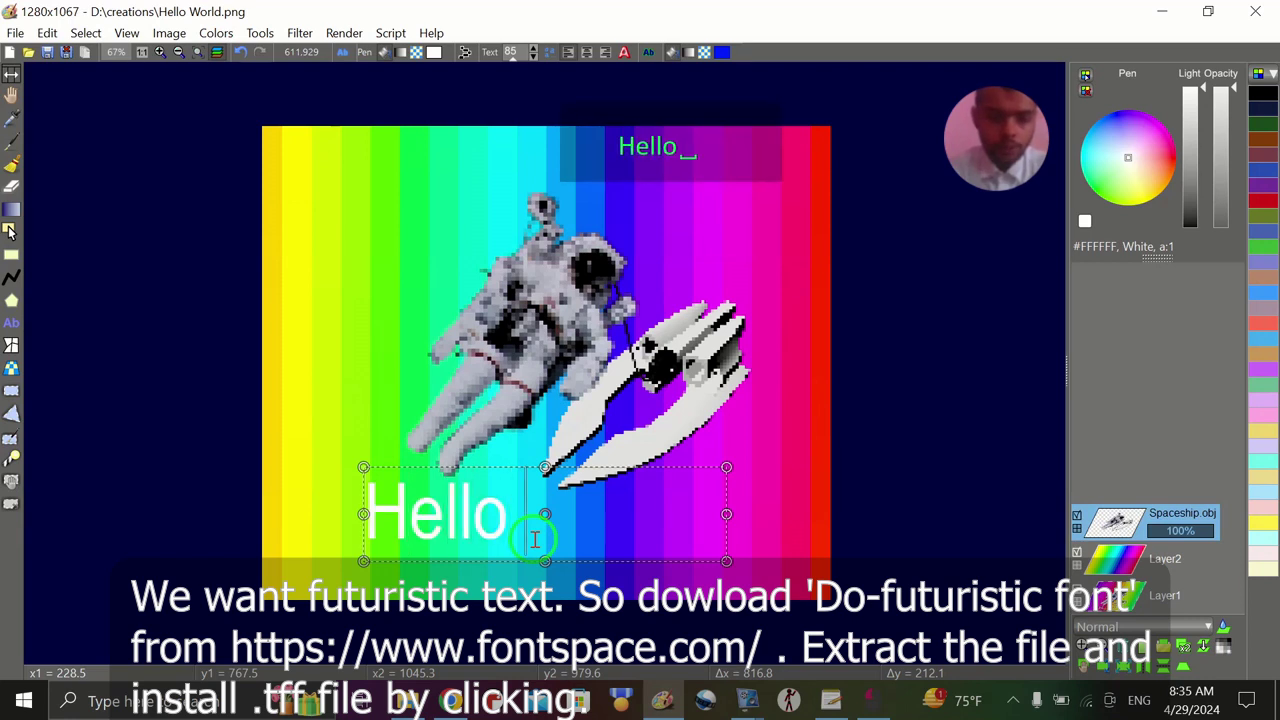
type("World!")
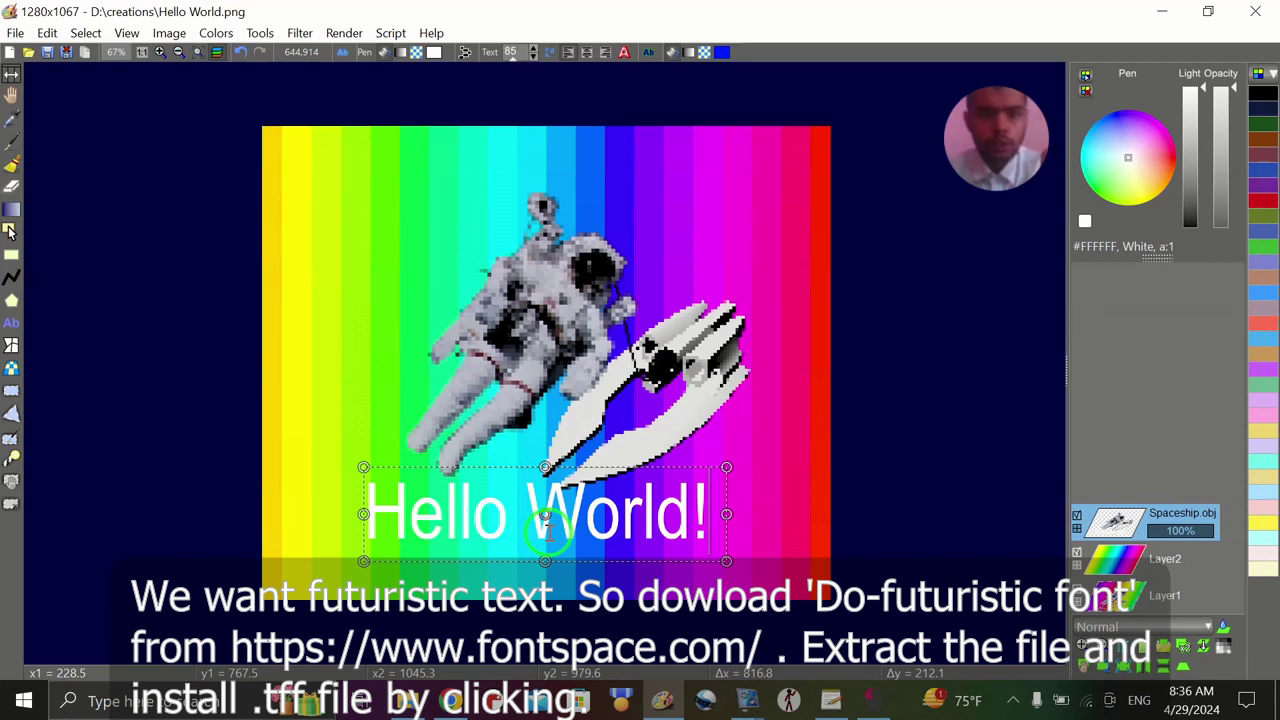
Step: Change the font of the "Hello World!" text to DO Futuristic in the Light style
left_click(550, 52)
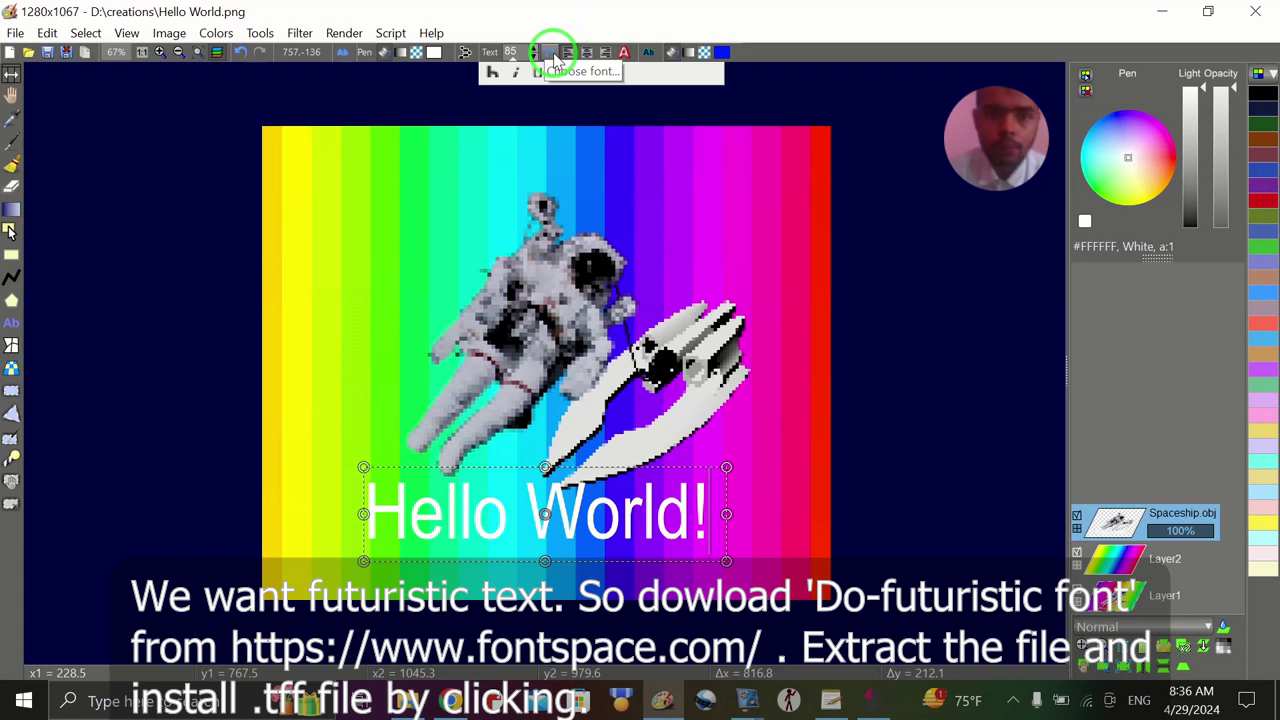
left_click(554, 56)
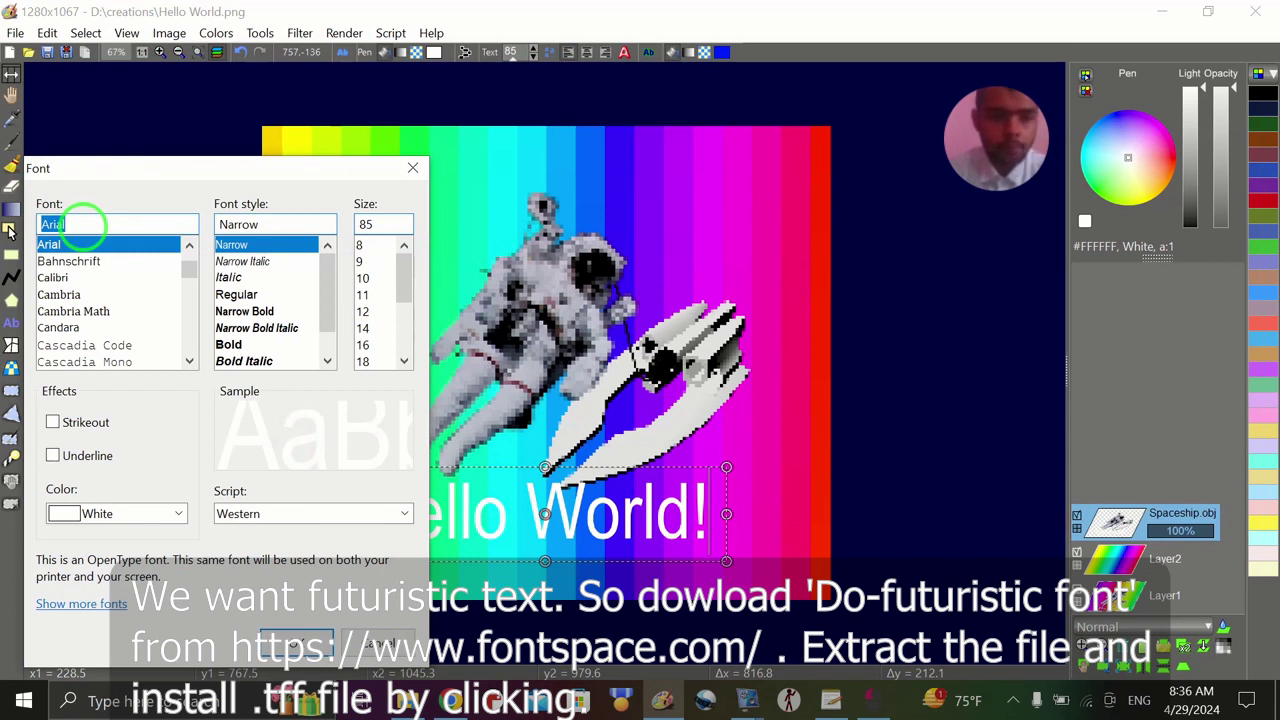
type("do")
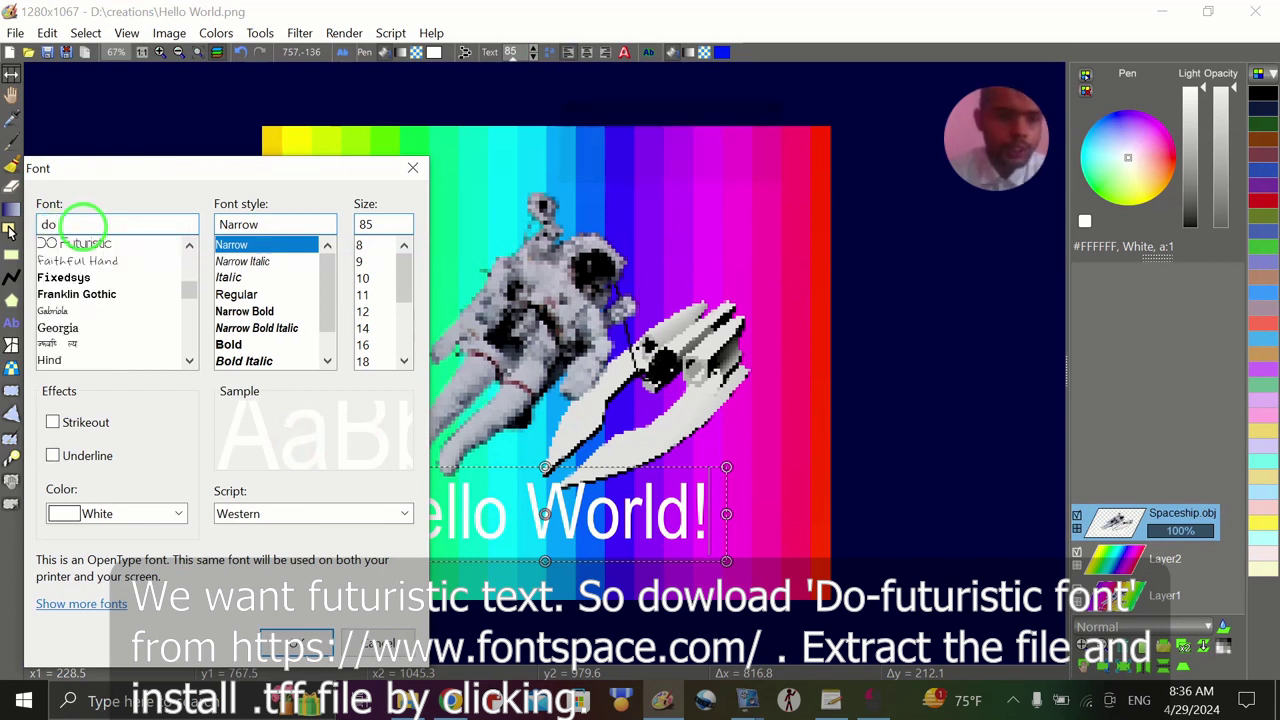
left_click(80, 253)
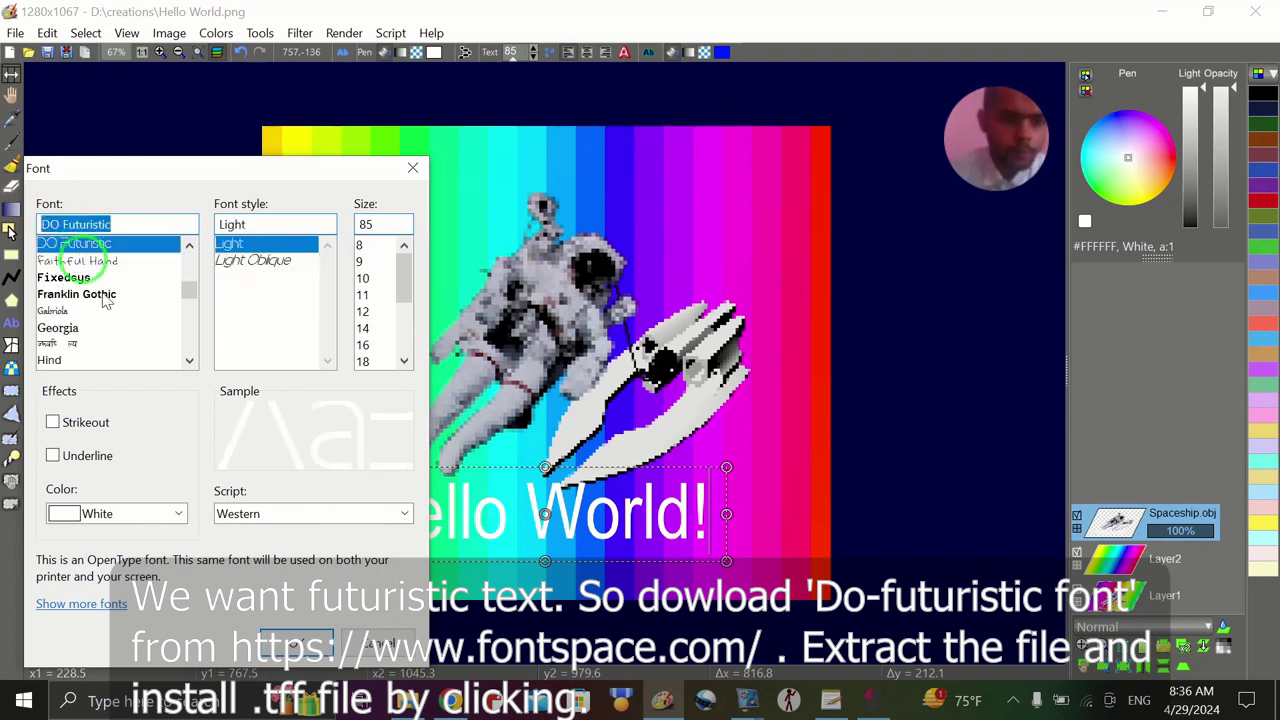
left_click(294, 642)
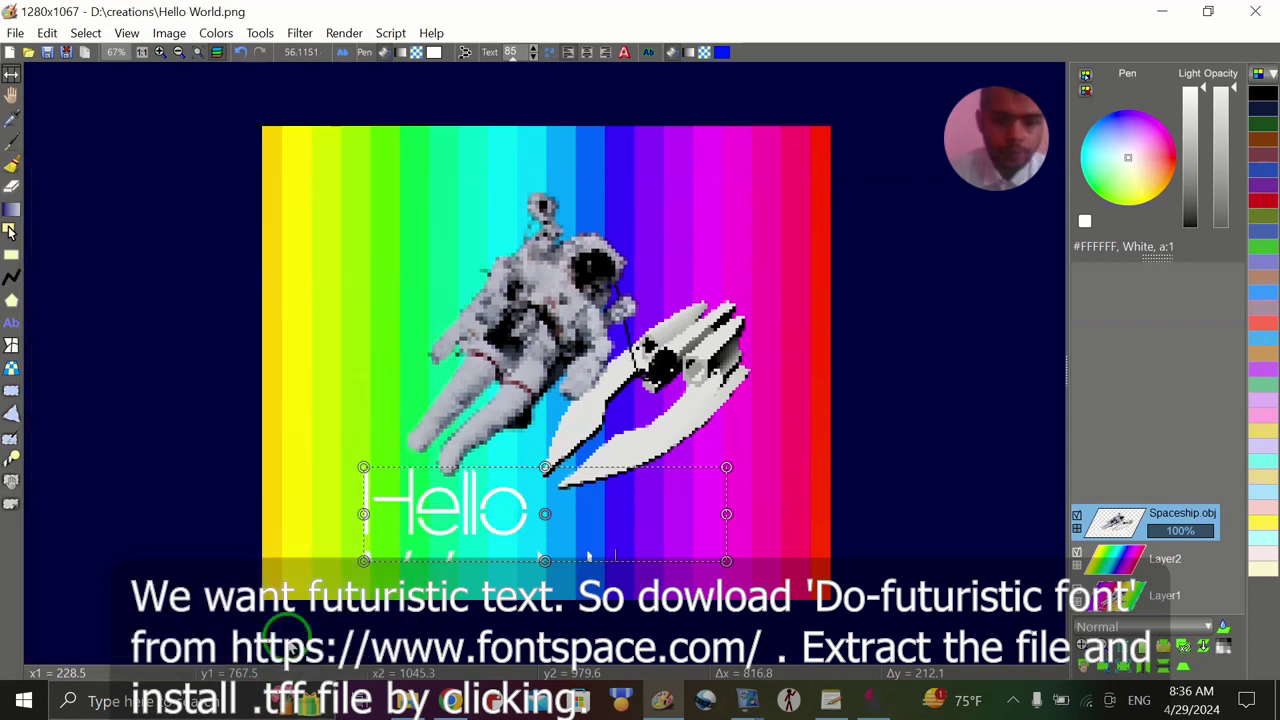
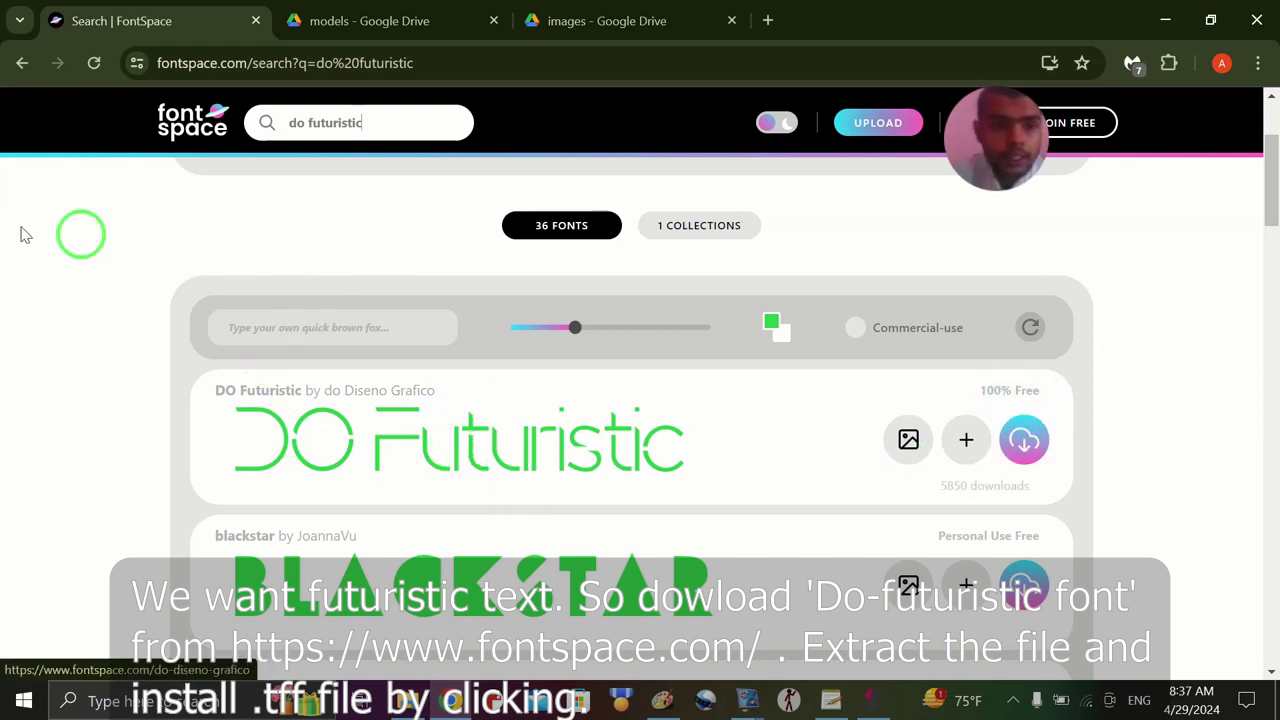
Step: In the browser, download the DO Futuristic font from FontSpace and save do-futuristic-font.zip on New Volume (D:)
scroll(80, 333, "down", 2)
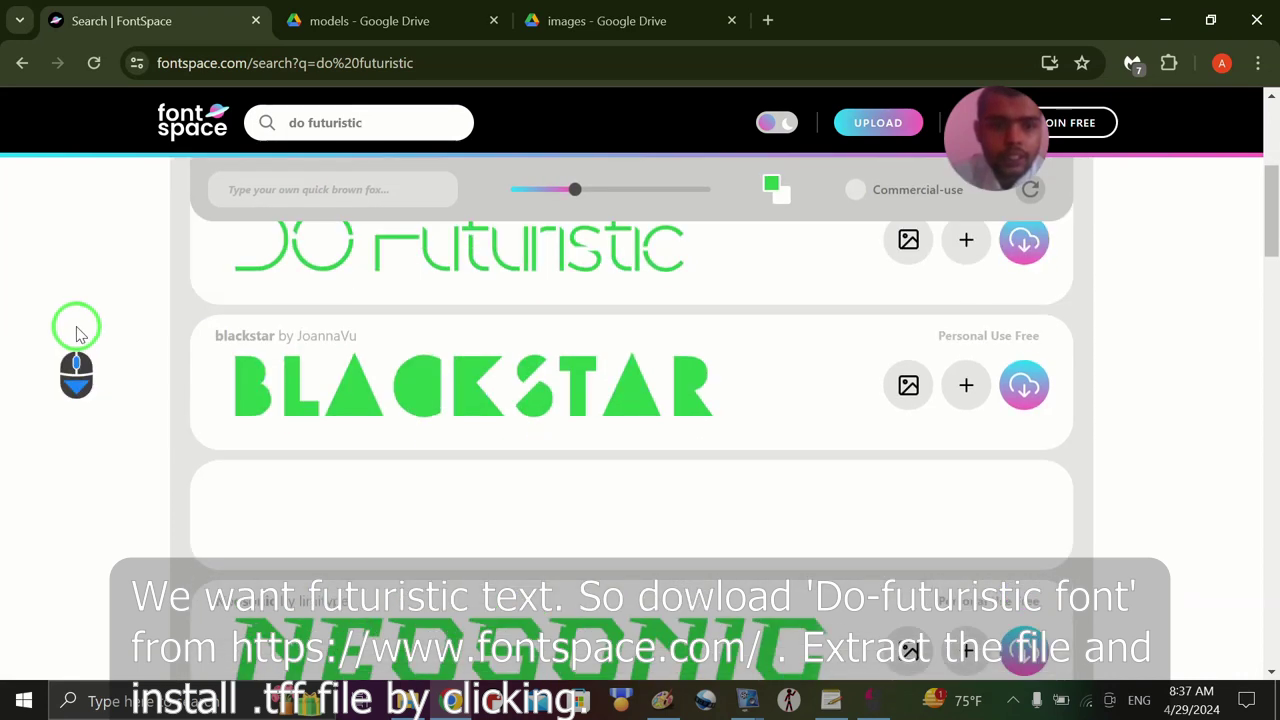
scroll(80, 333, "up", 1)
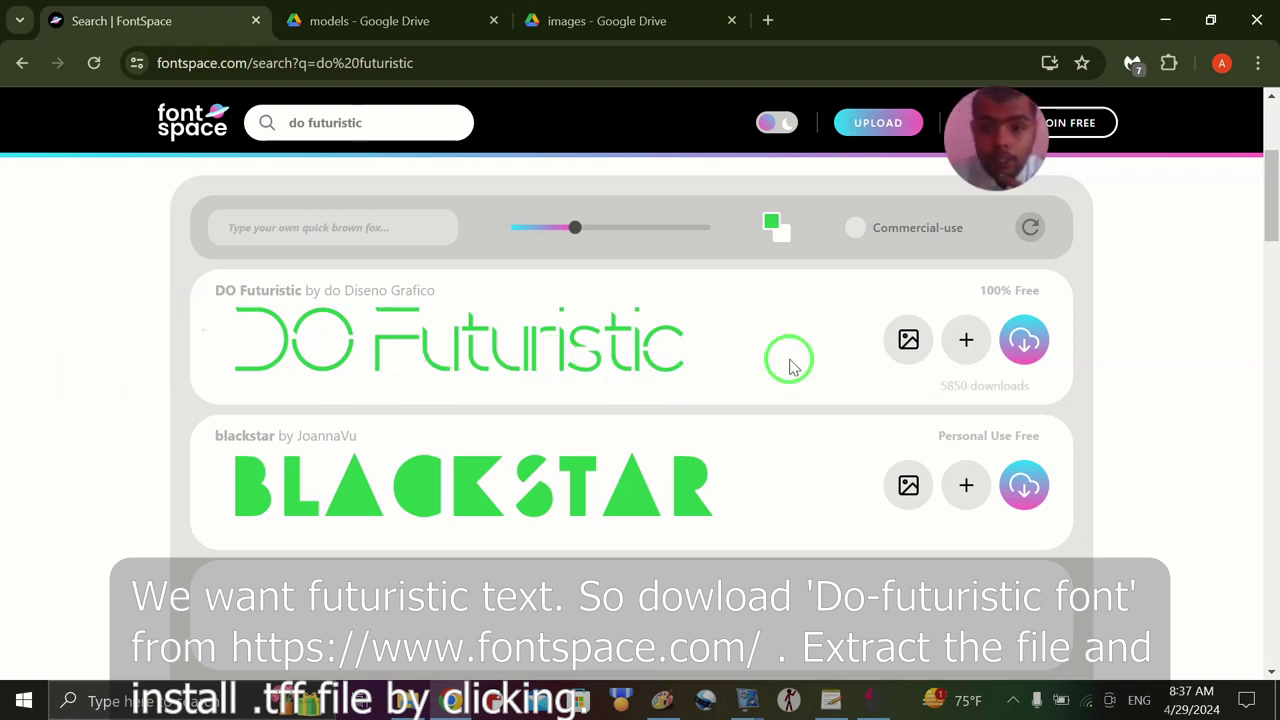
left_click(1030, 343)
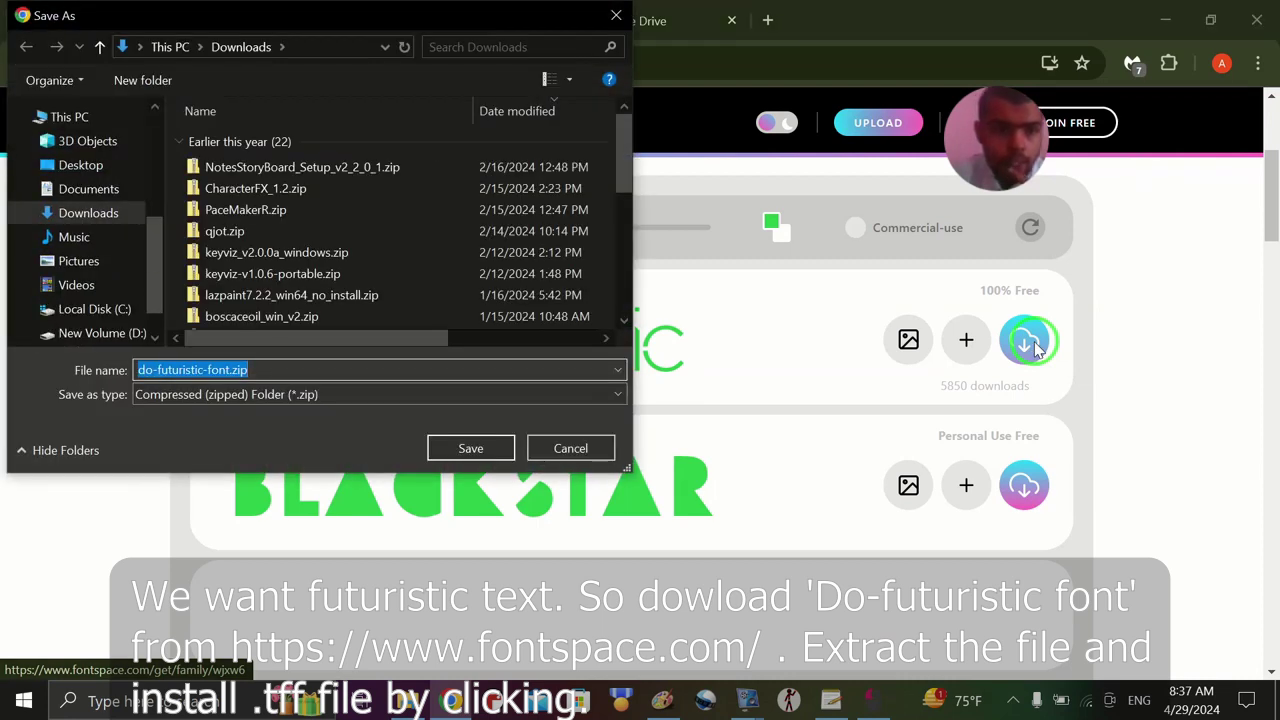
left_click(104, 333)
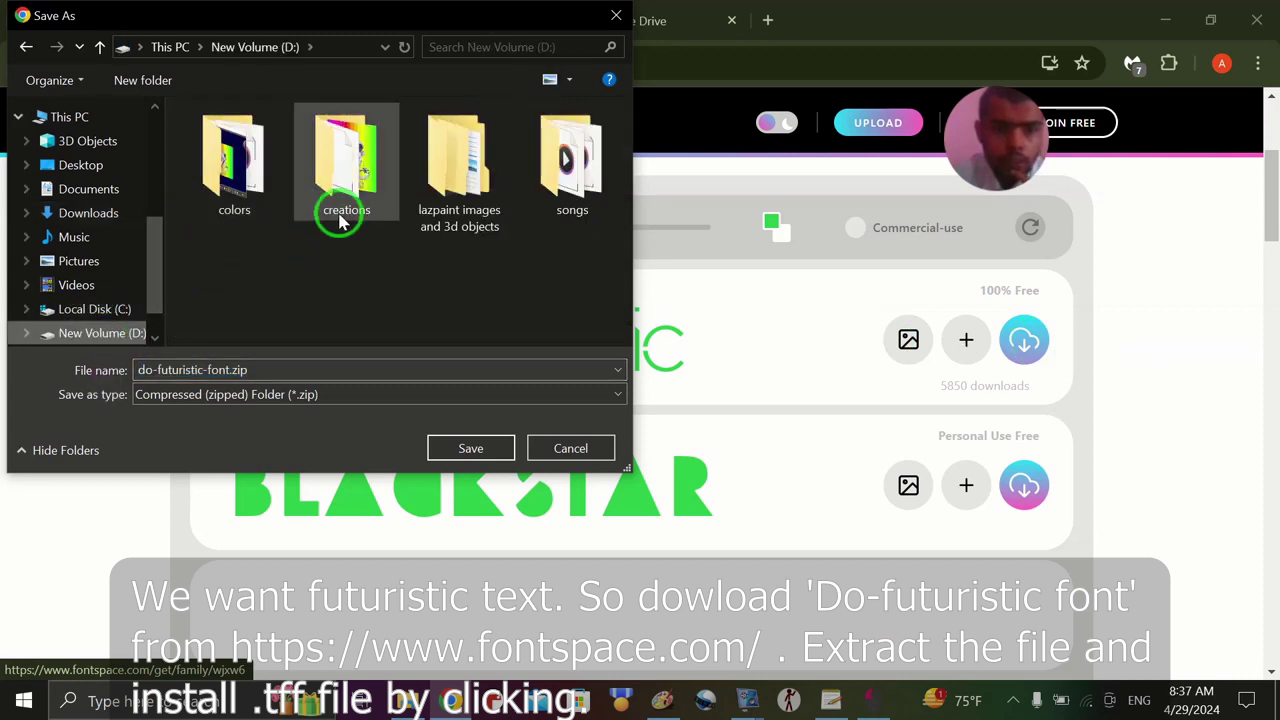
left_click(455, 452)
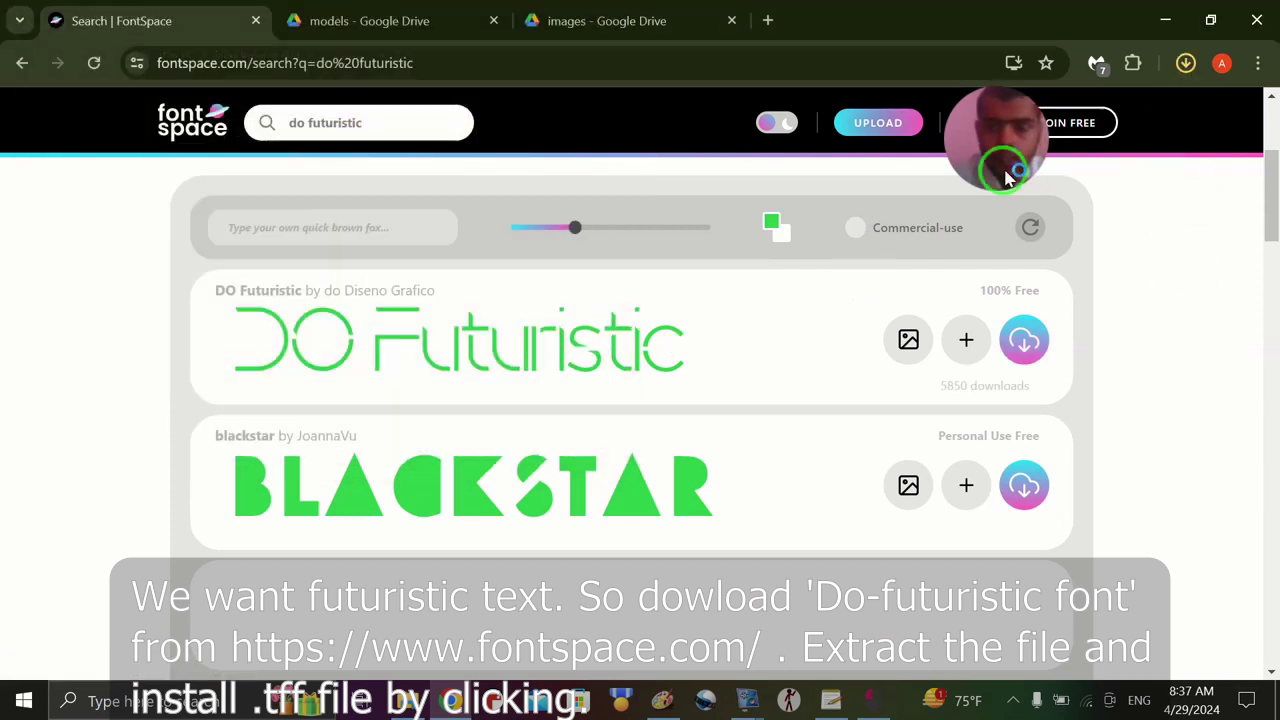
Step: Show the downloaded do-futuristic-font.zip in File Explorer, extract all its contents and pick the font file DoFuturistic-JRwaB.ttf
left_click(1186, 63)
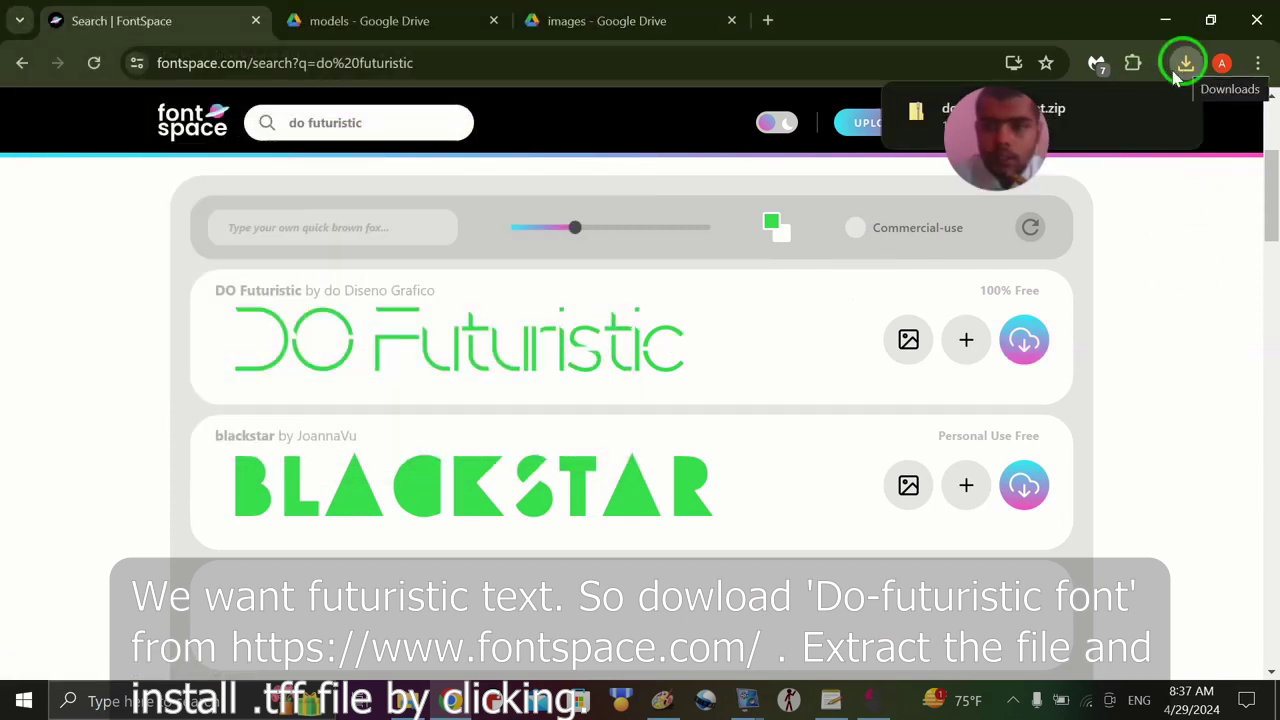
left_click(1135, 111)
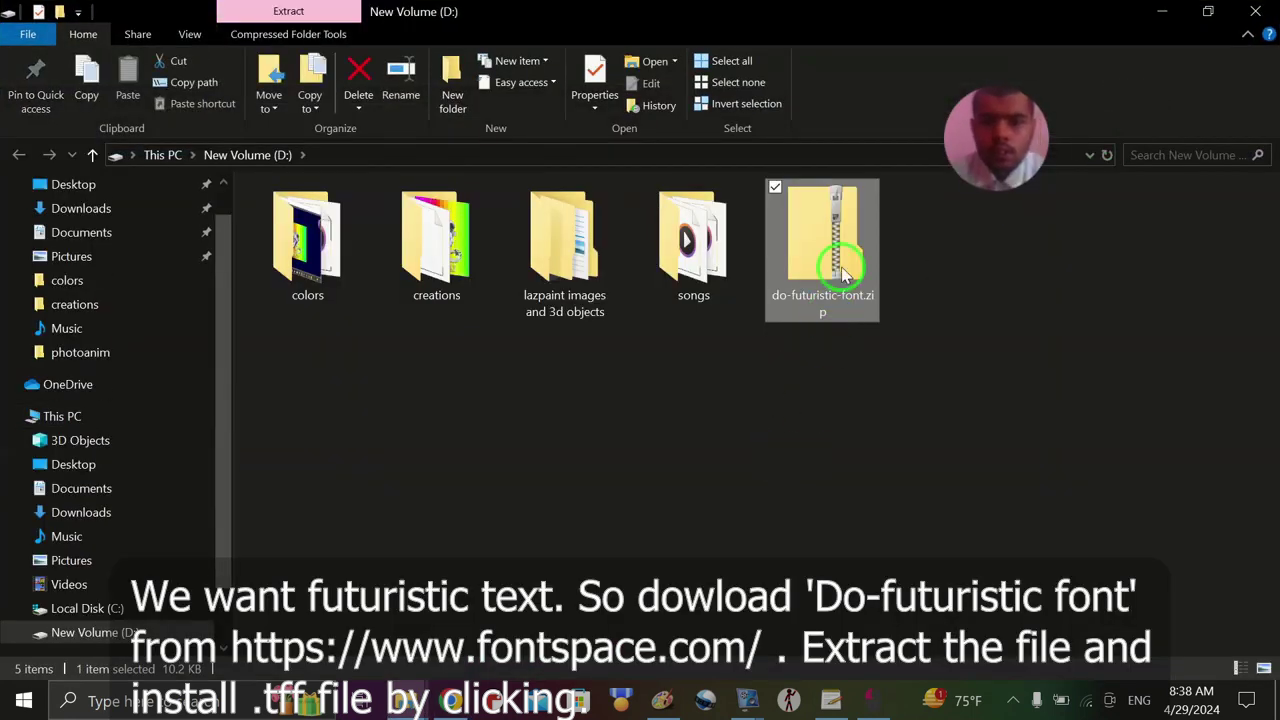
right_click(842, 269)
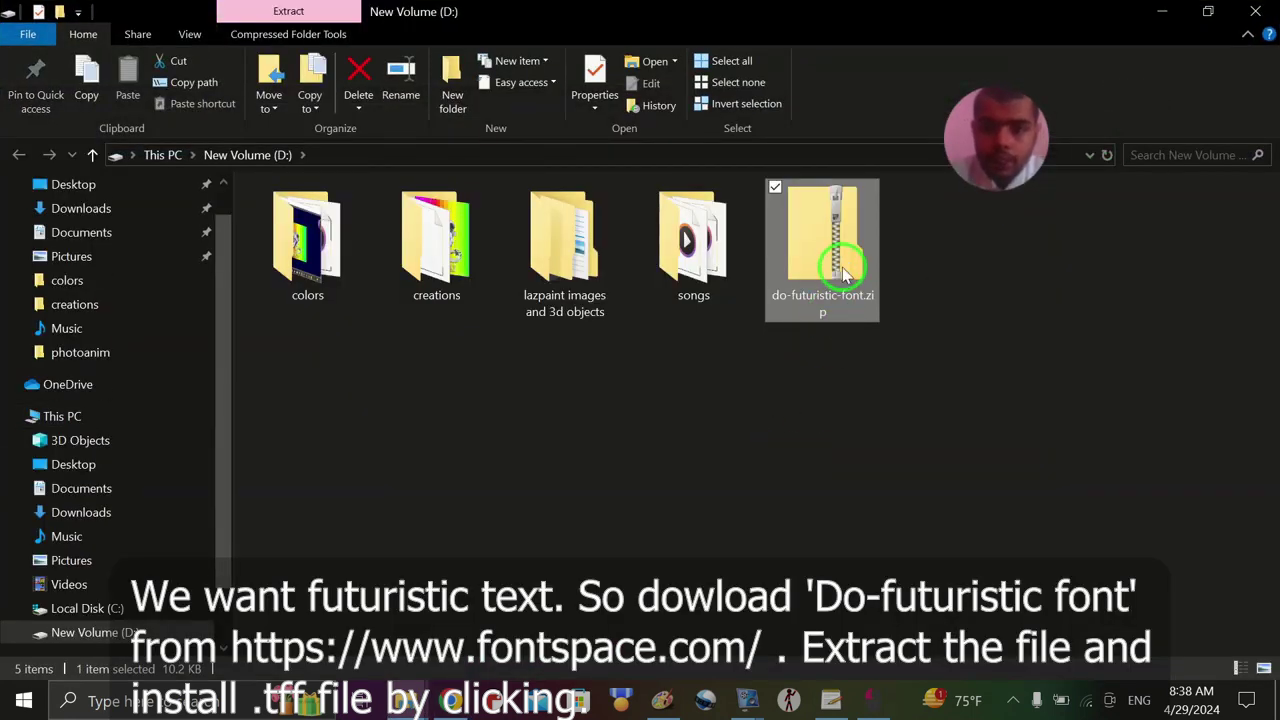
left_click(731, 338)
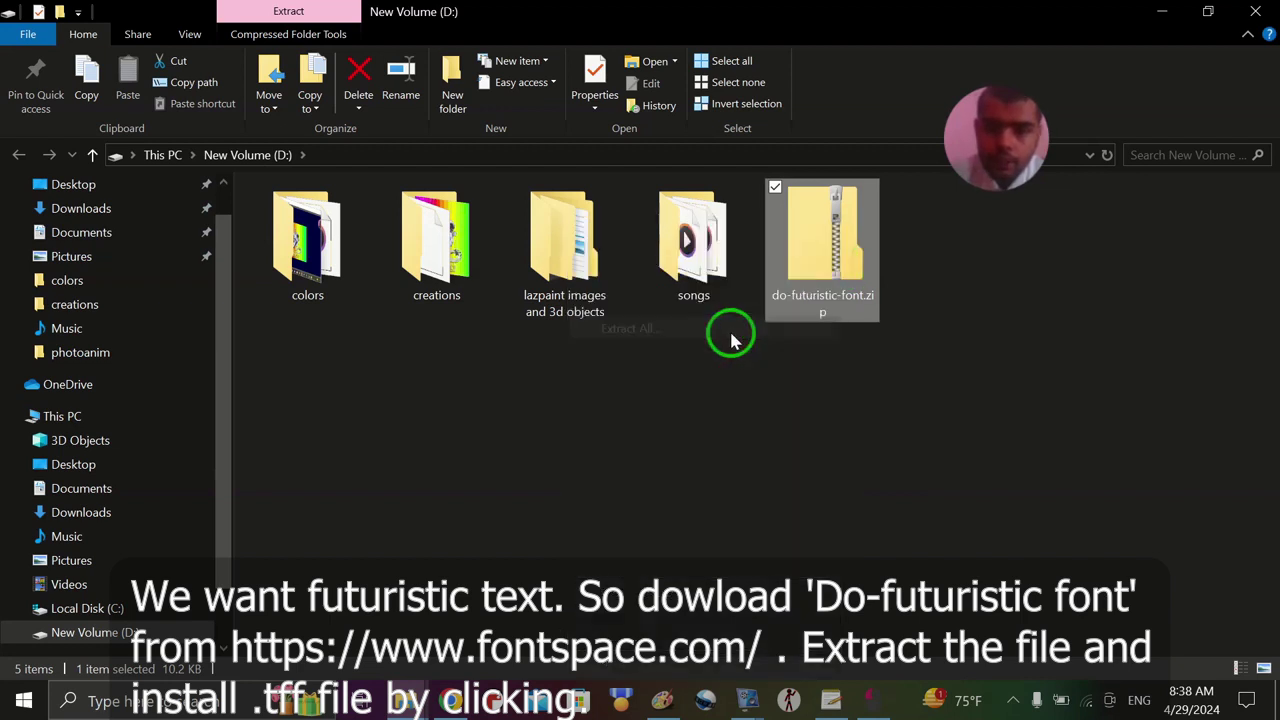
left_click(815, 559)
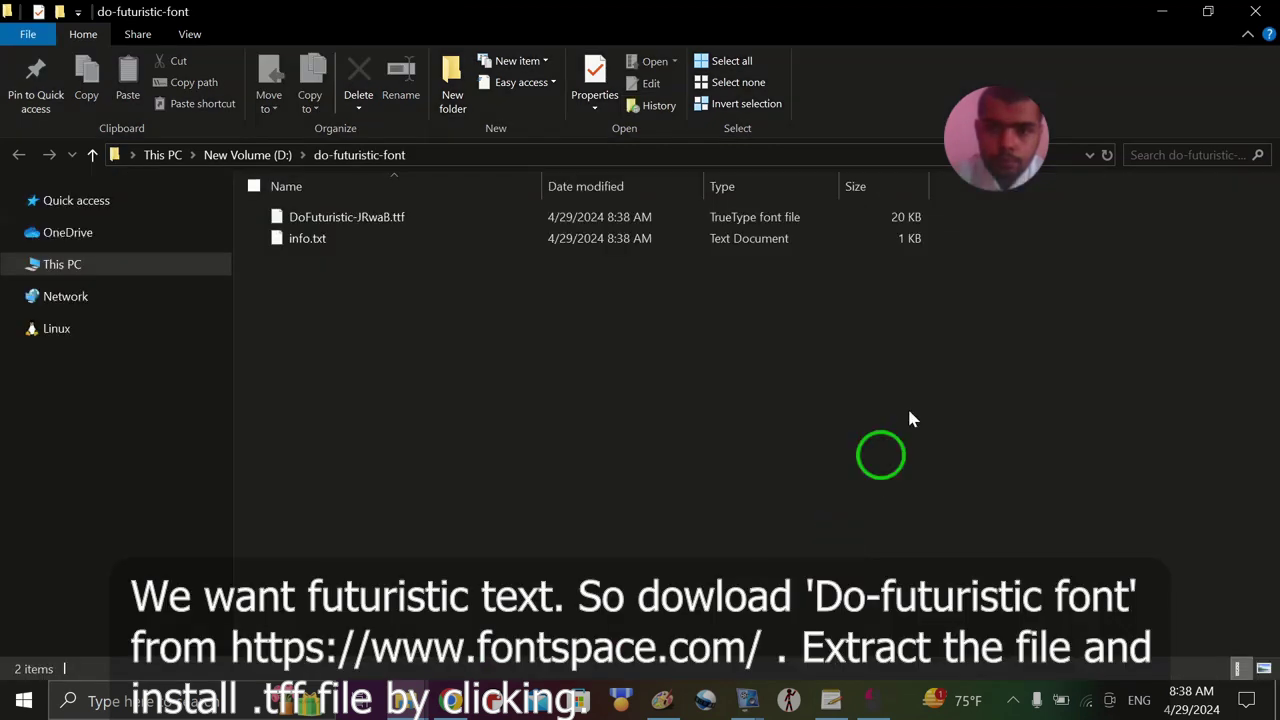
left_click(330, 218)
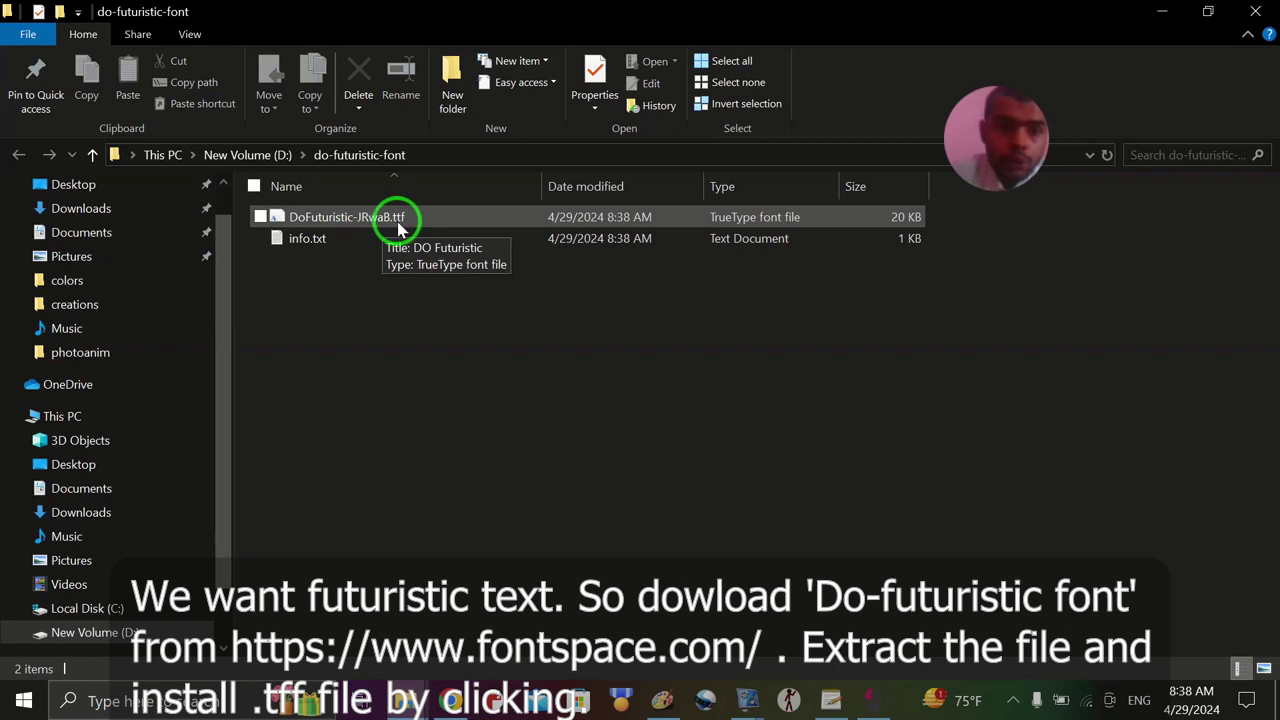
Step: Open DoFuturistic-JRwaB.ttf from the extracted folder, install the DO Futuristic font and close its preview
left_click(376, 227)
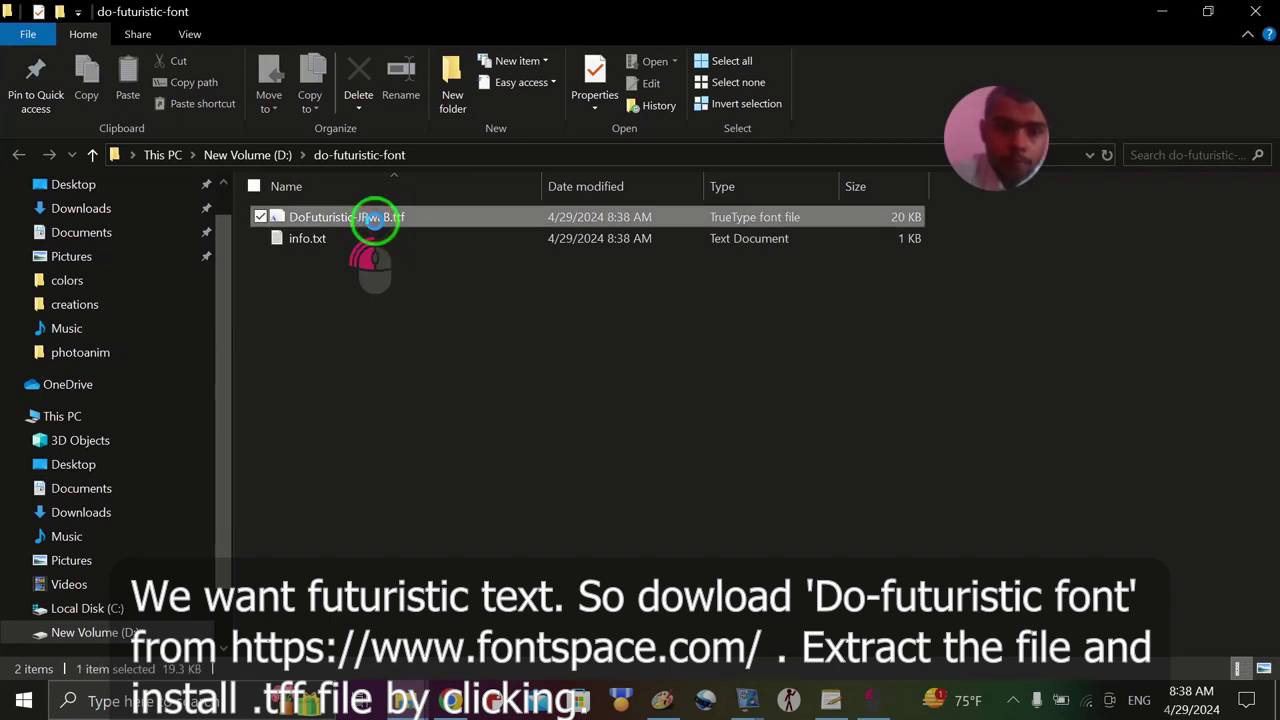
double_click(376, 227)
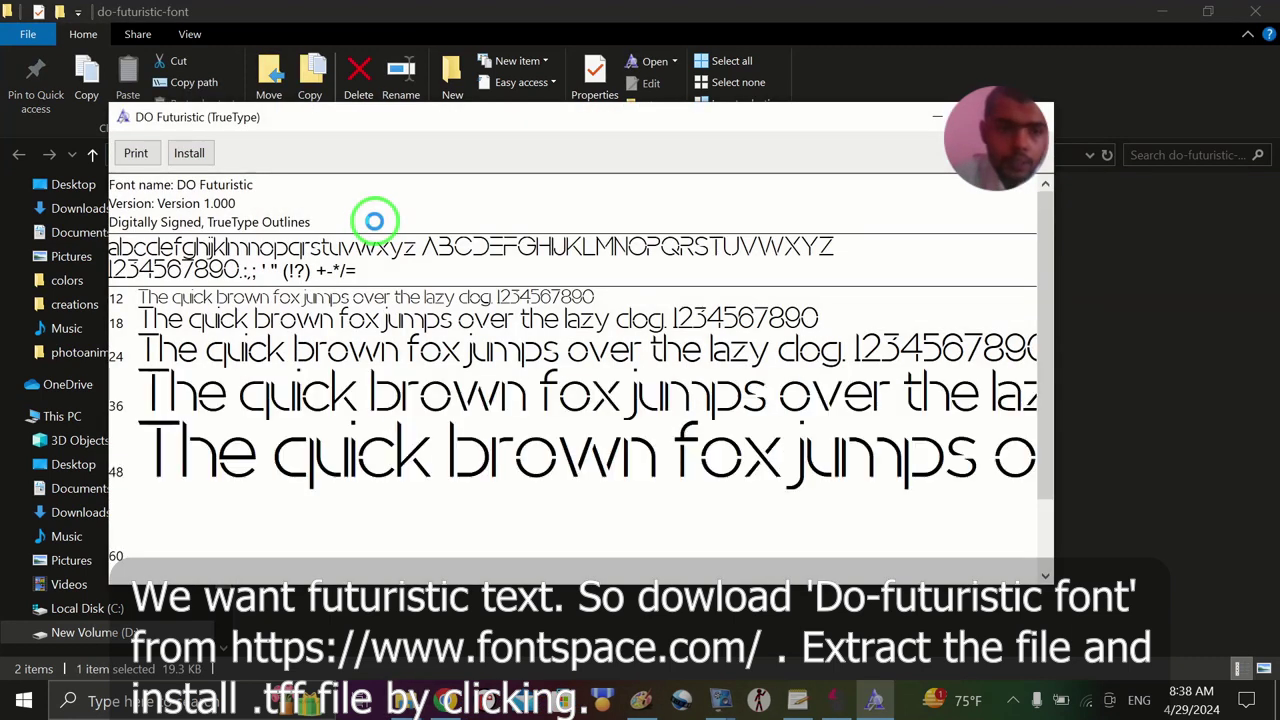
left_click(191, 153)
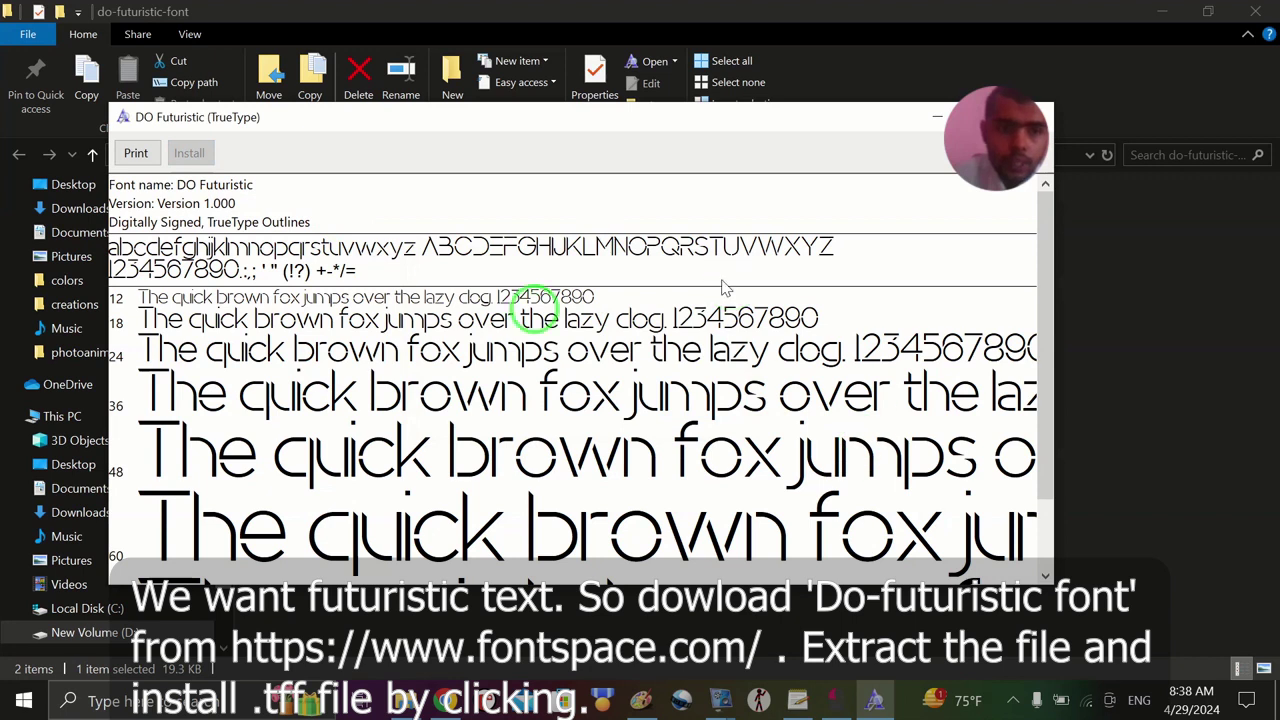
left_click_drag(750, 130, 626, 190)
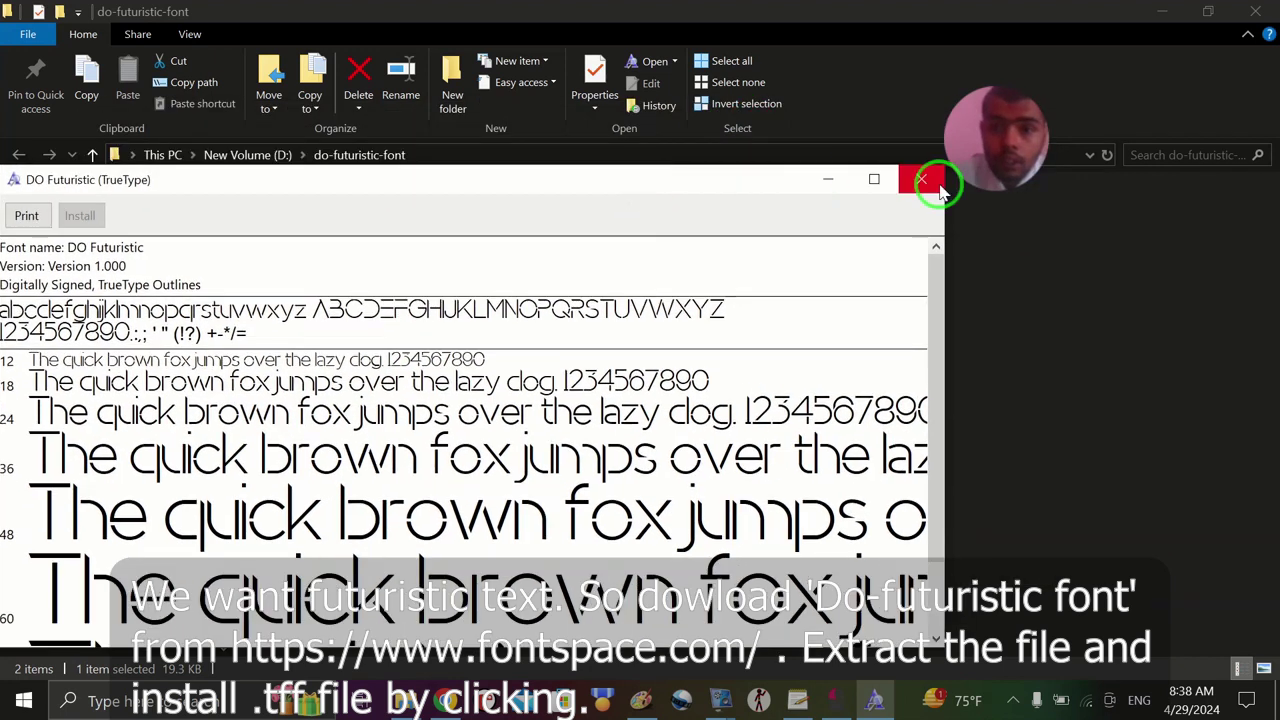
left_click(930, 182)
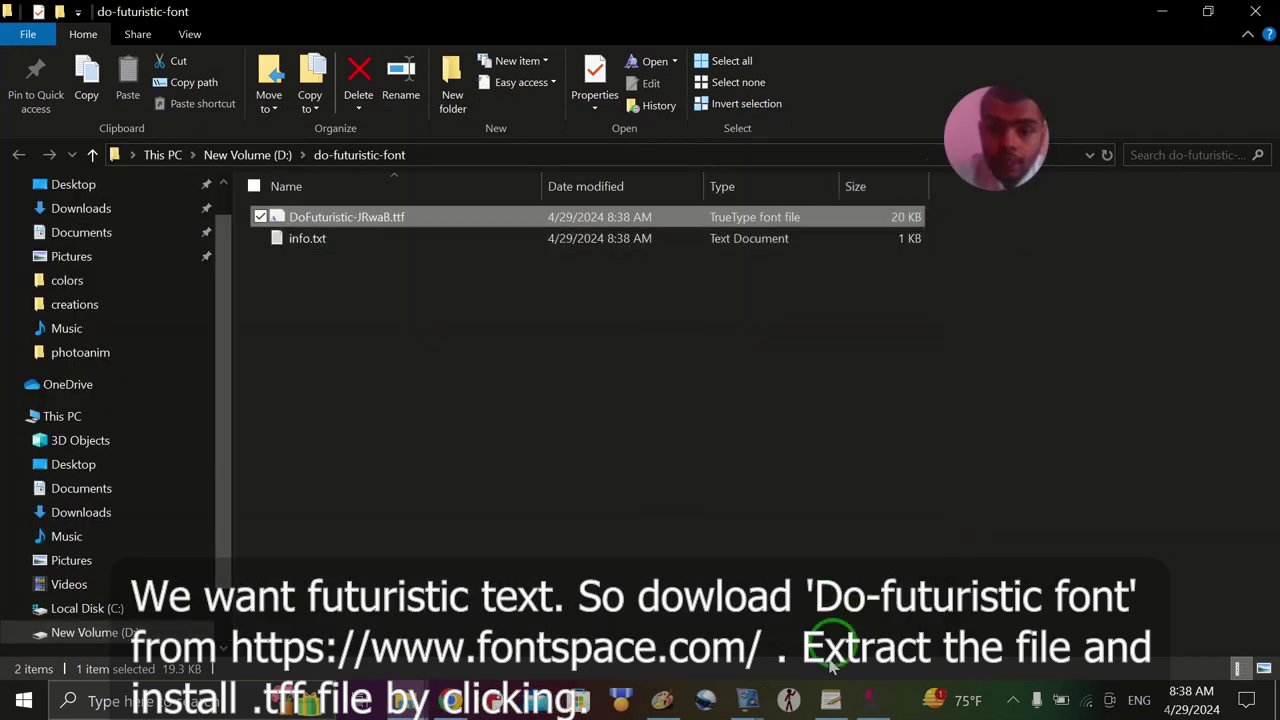
Step: Switch back to LazPaint and cut the "Hello World!" text shape out of the Spaceship.obj layer
left_click(662, 700)
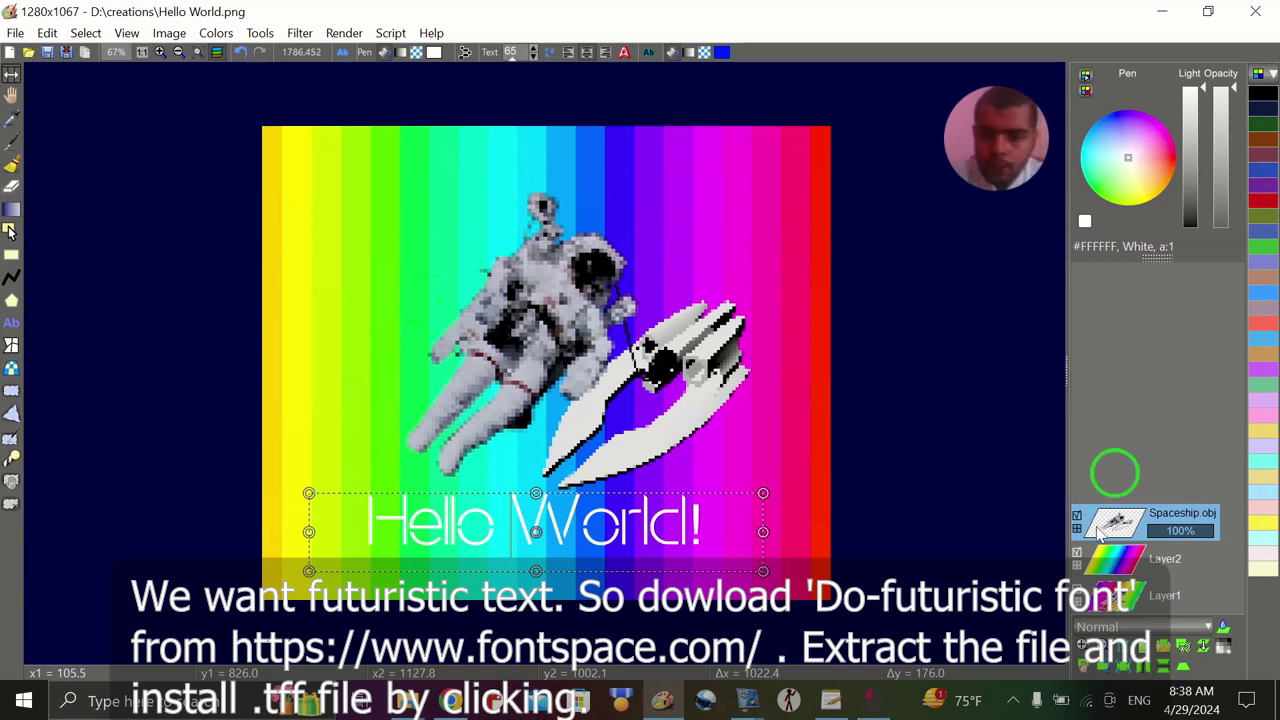
left_click(1116, 565)
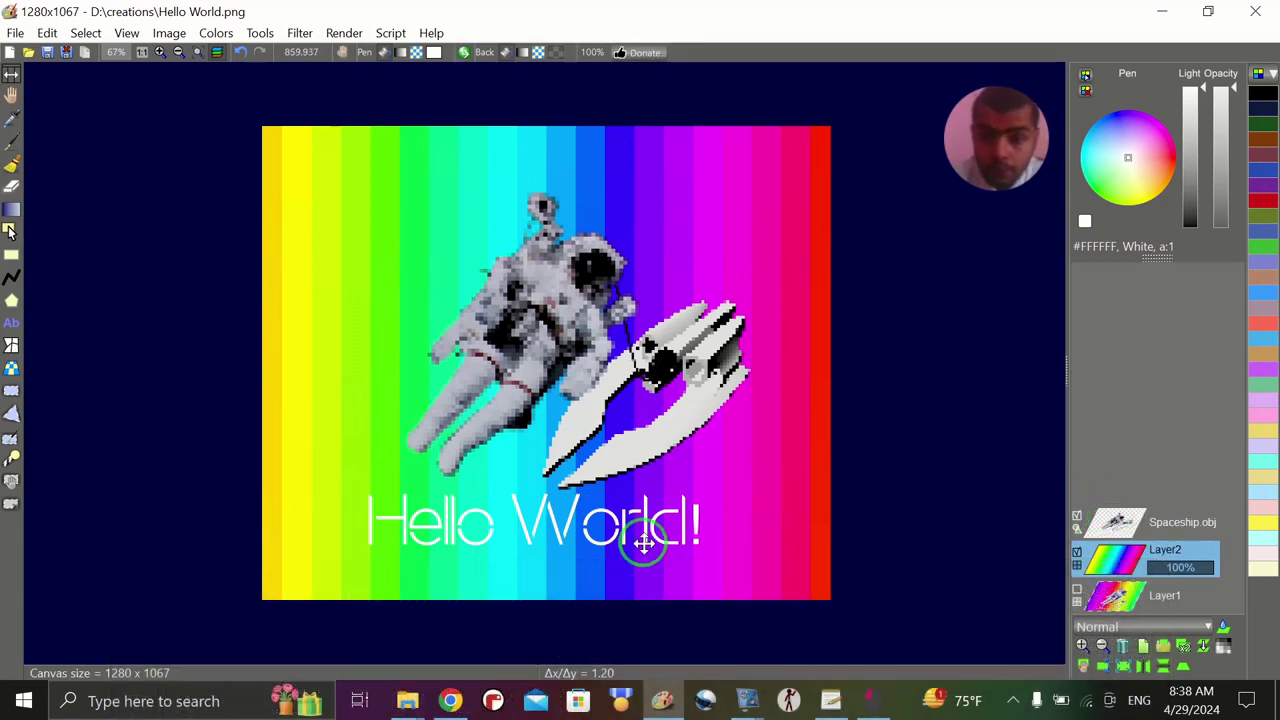
left_click(1115, 521)
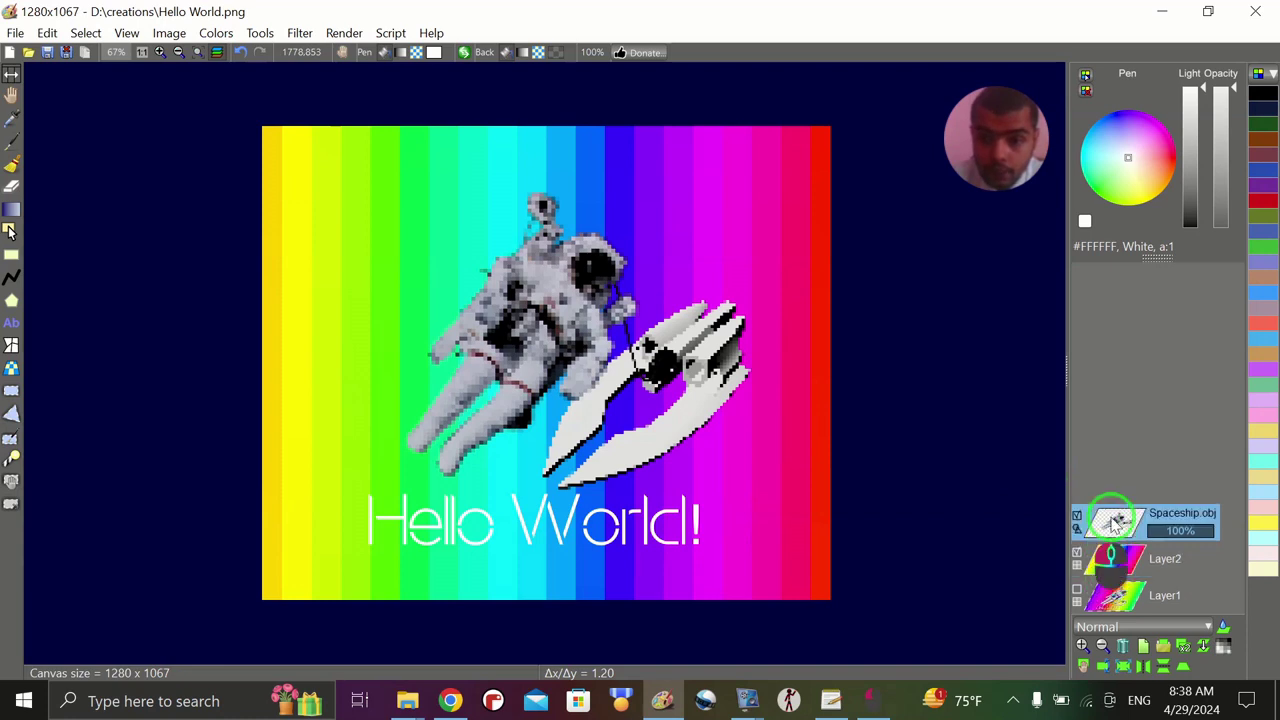
left_click(8, 231)
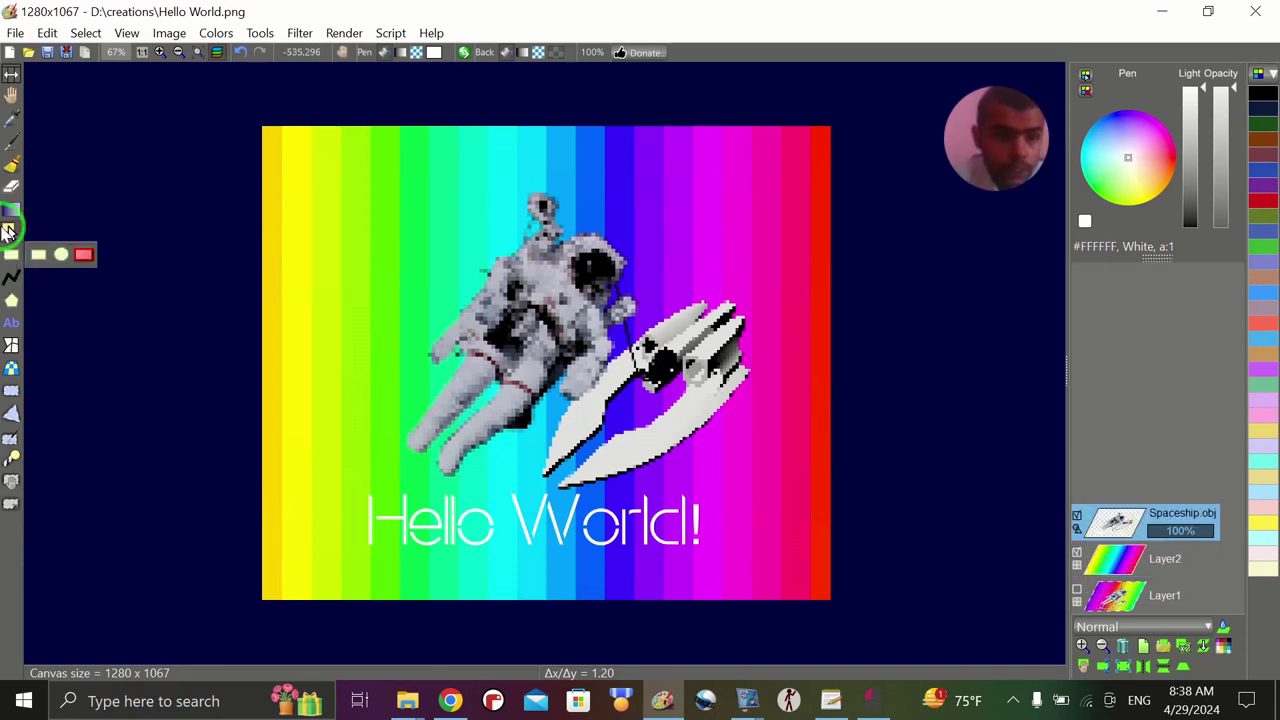
left_click(426, 533)
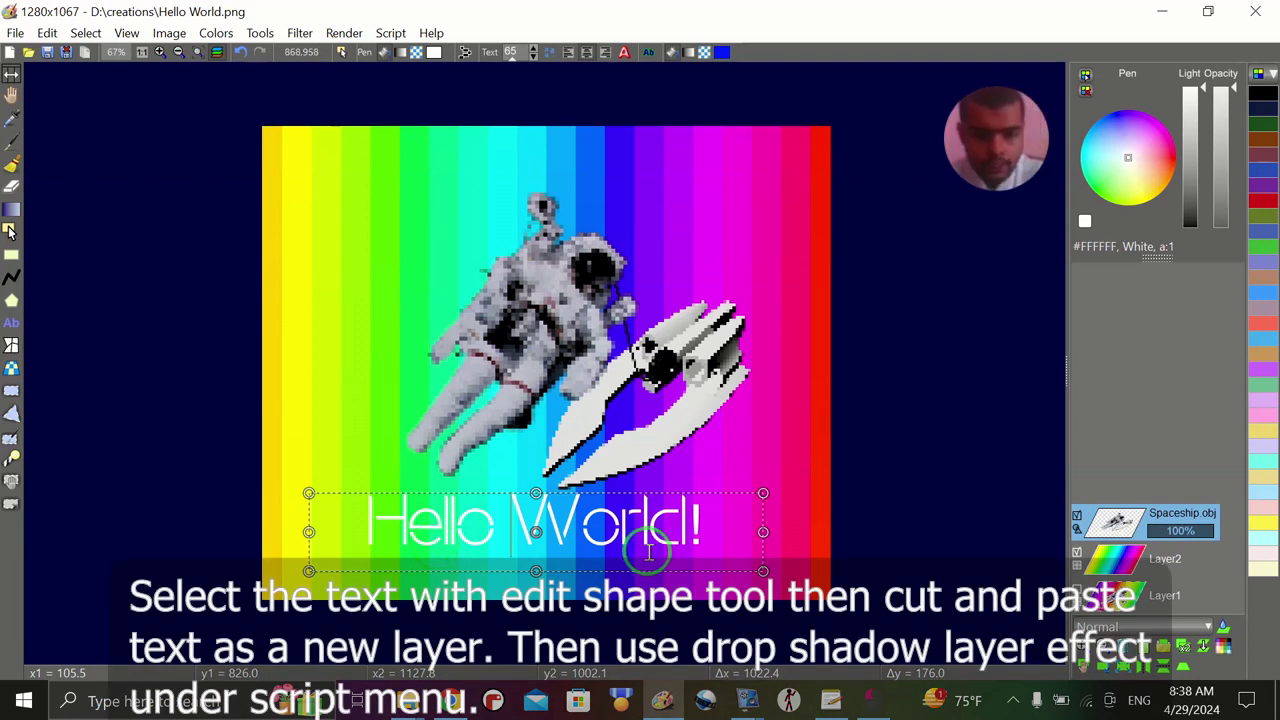
key("ctrl+x")
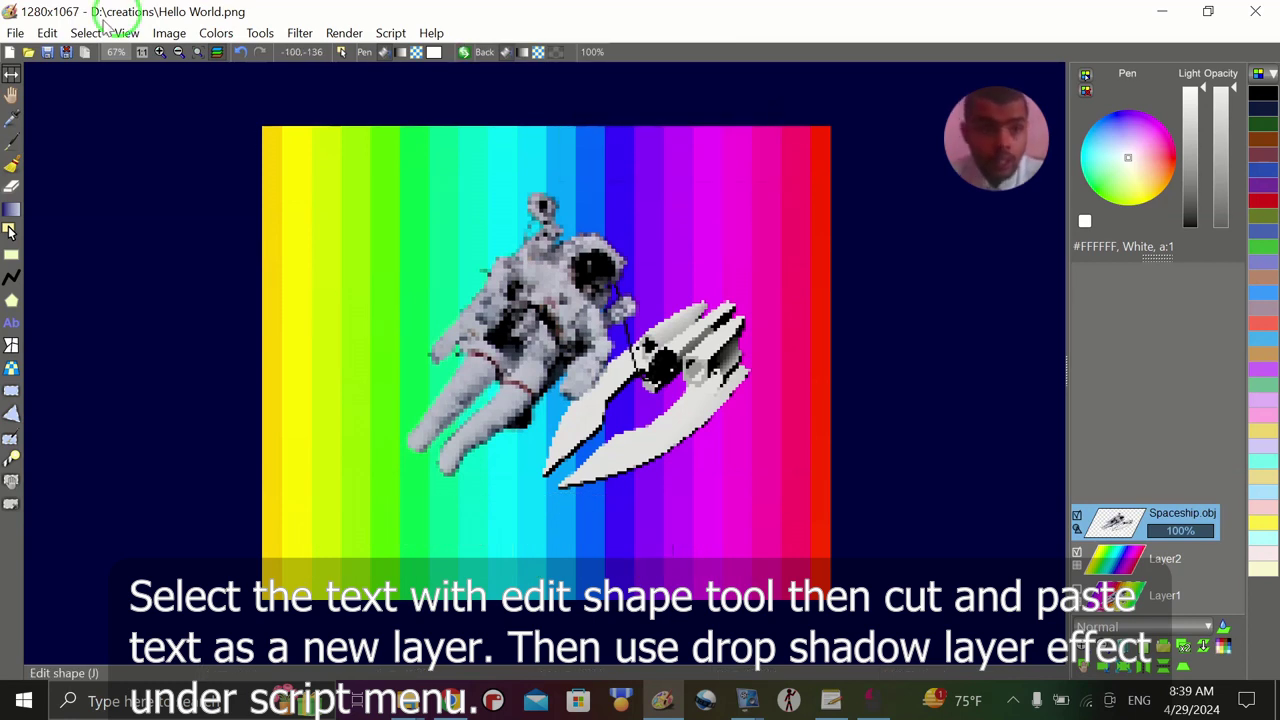
Step: Paste the cut "Hello World!" text as a new layer above Spaceship.obj
left_click(48, 34)
left_click(99, 185)
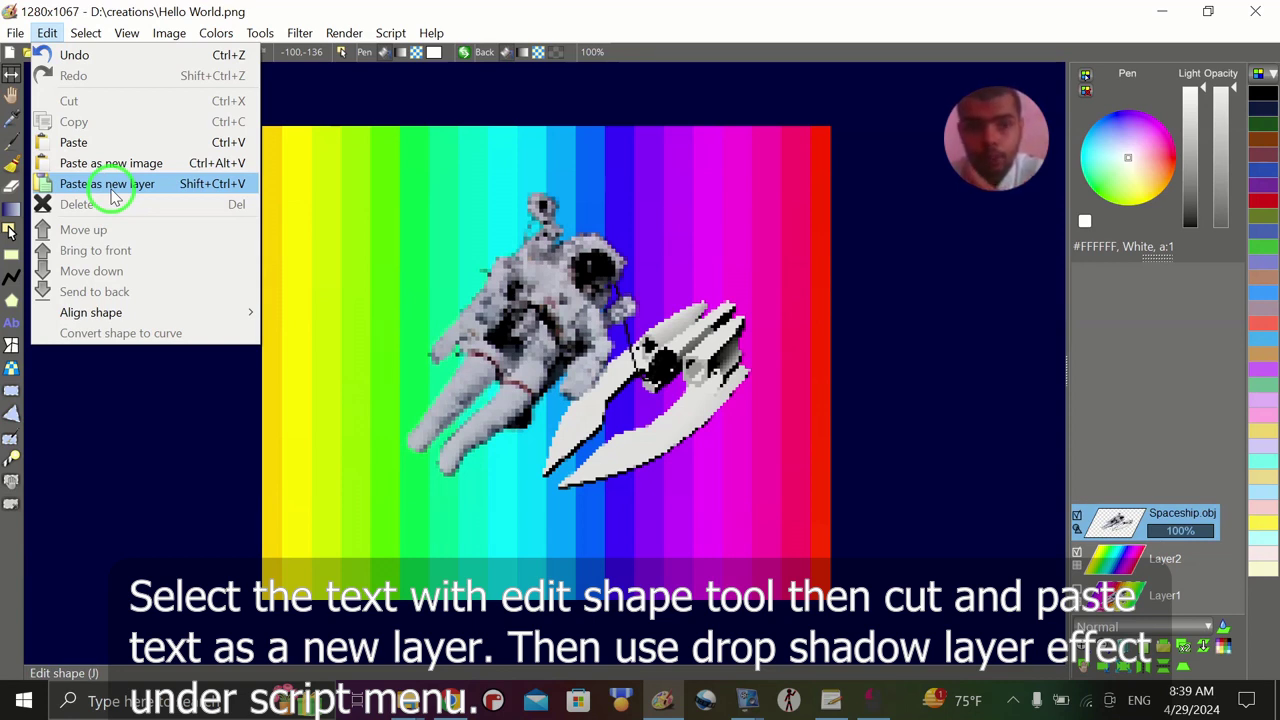
left_click(113, 197)
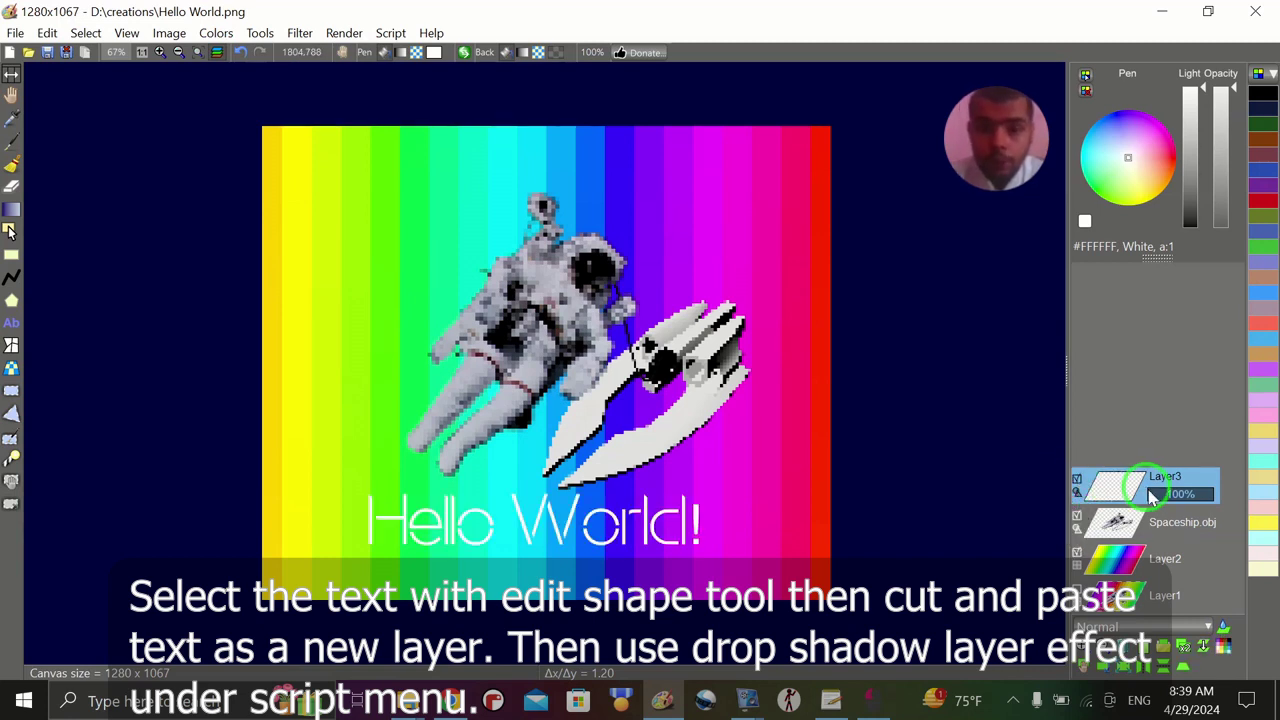
Step: Apply a Drop shadow layer effect to the "Hello World!" layer with radius 11, offsets 11 and 10, and opacity 189
left_click(395, 33)
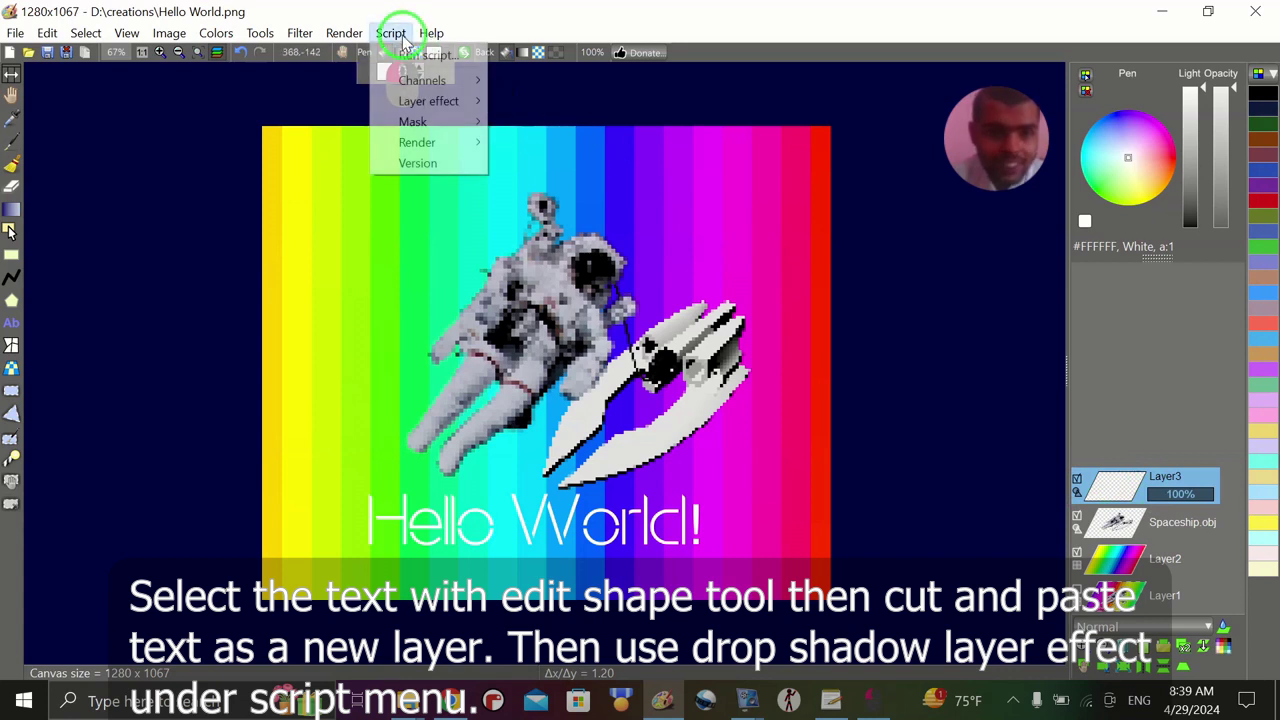
left_click(437, 101)
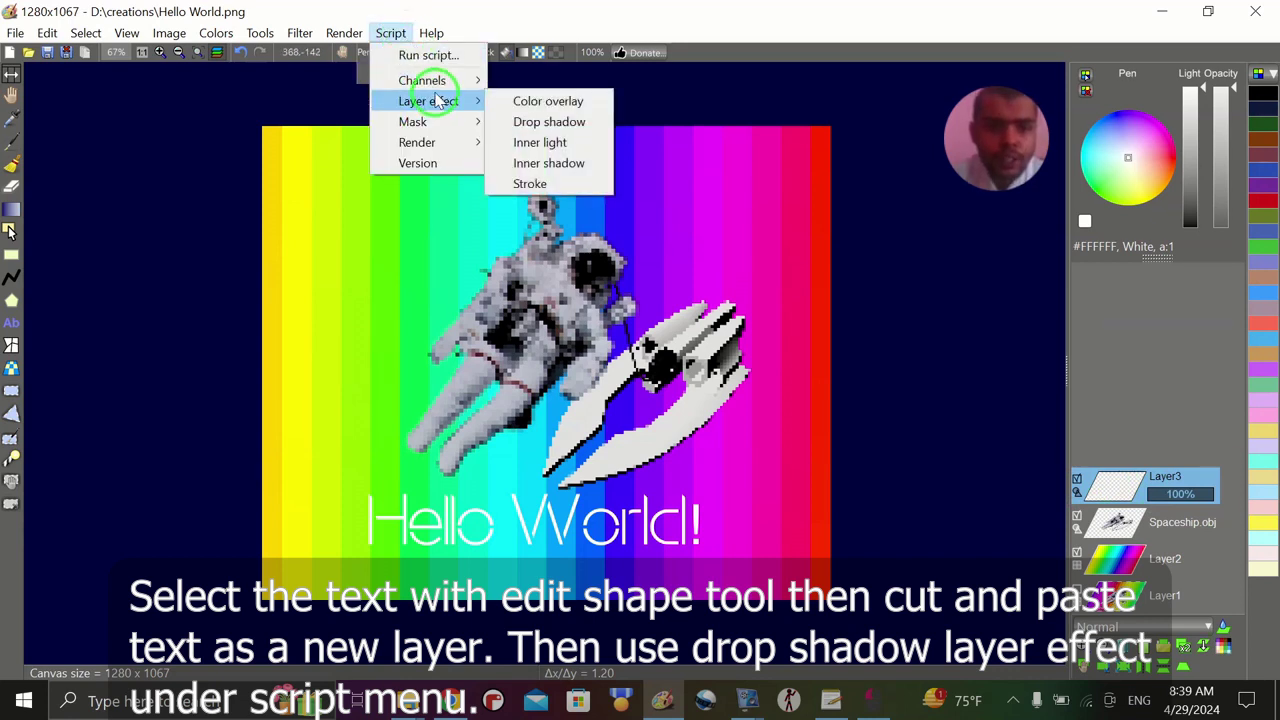
left_click(563, 124)
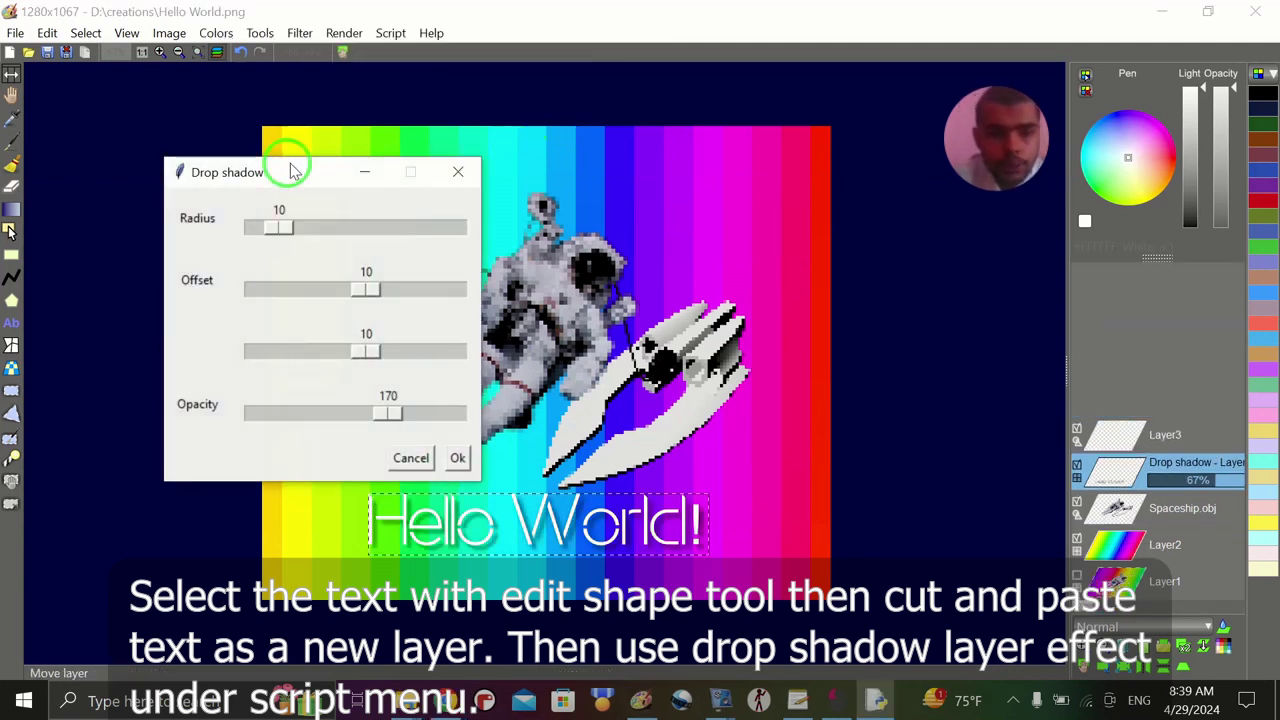
left_click_drag(295, 171, 794, 121)
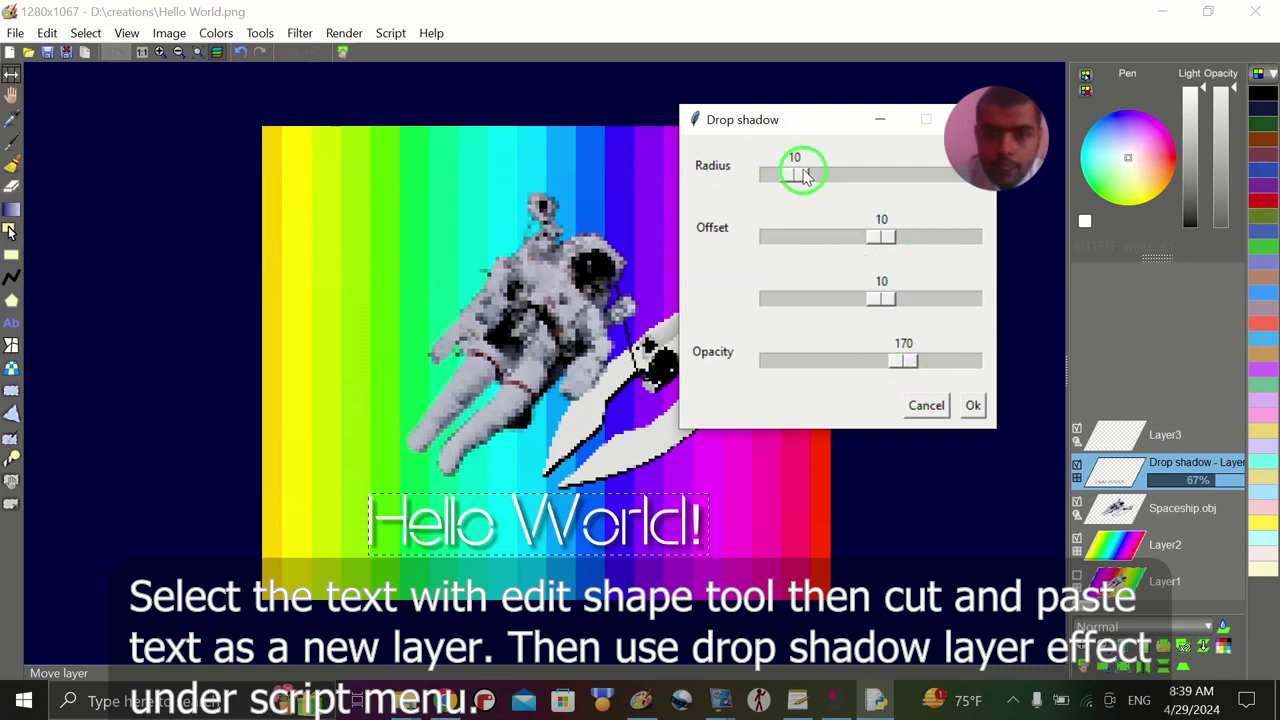
left_click_drag(794, 175, 797, 172)
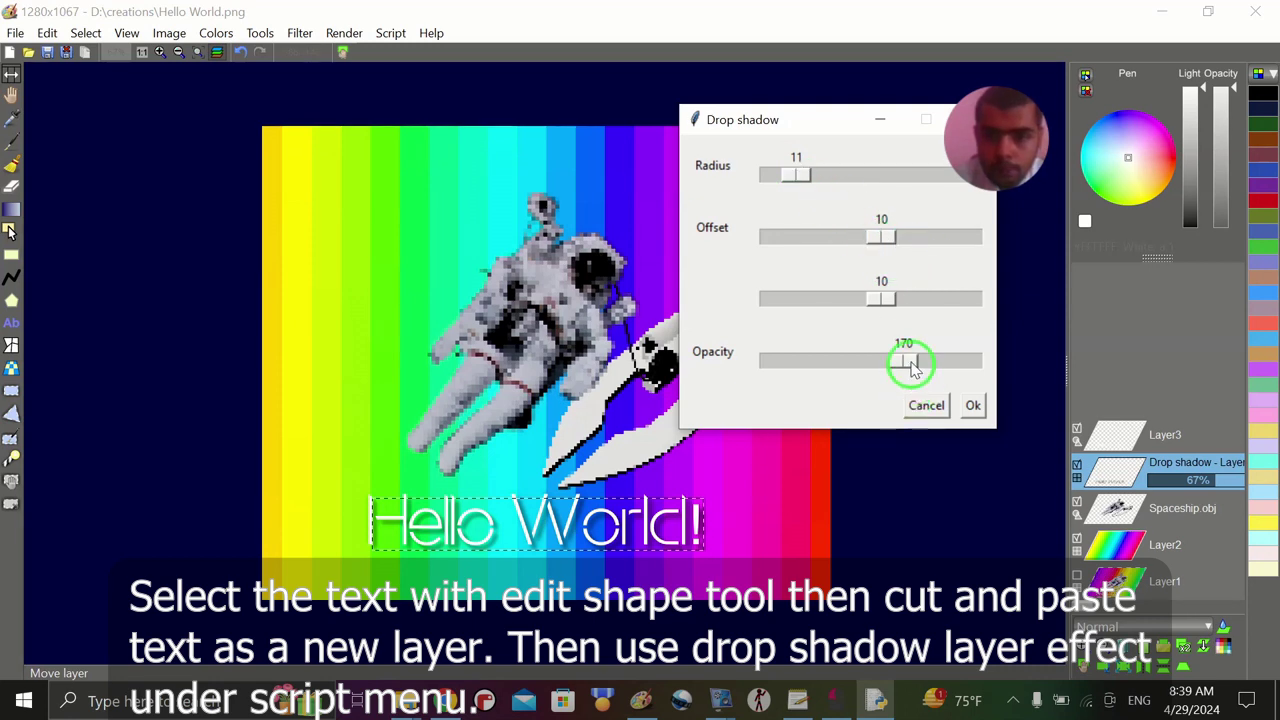
left_click_drag(906, 362, 925, 363)
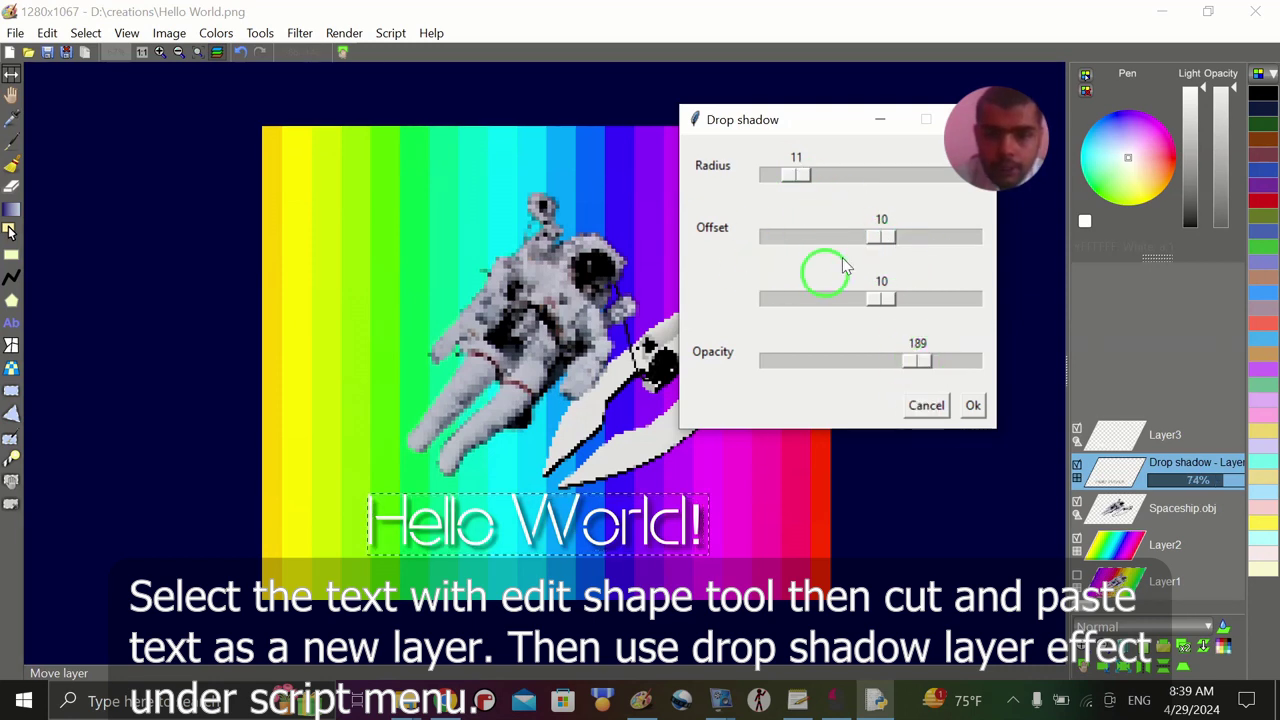
mouse_move(889, 243)
left_mouse_down()
mouse_move(851, 237)
mouse_move(884, 240)
left_mouse_up()
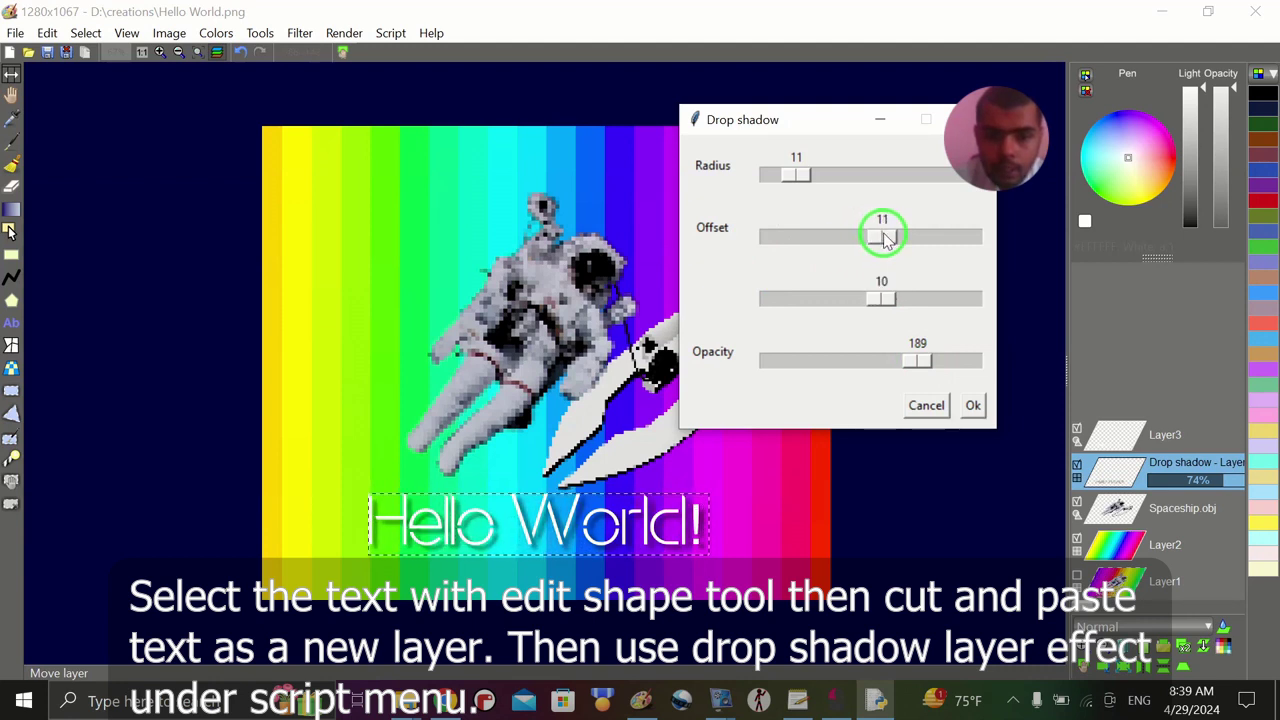
left_click(973, 408)
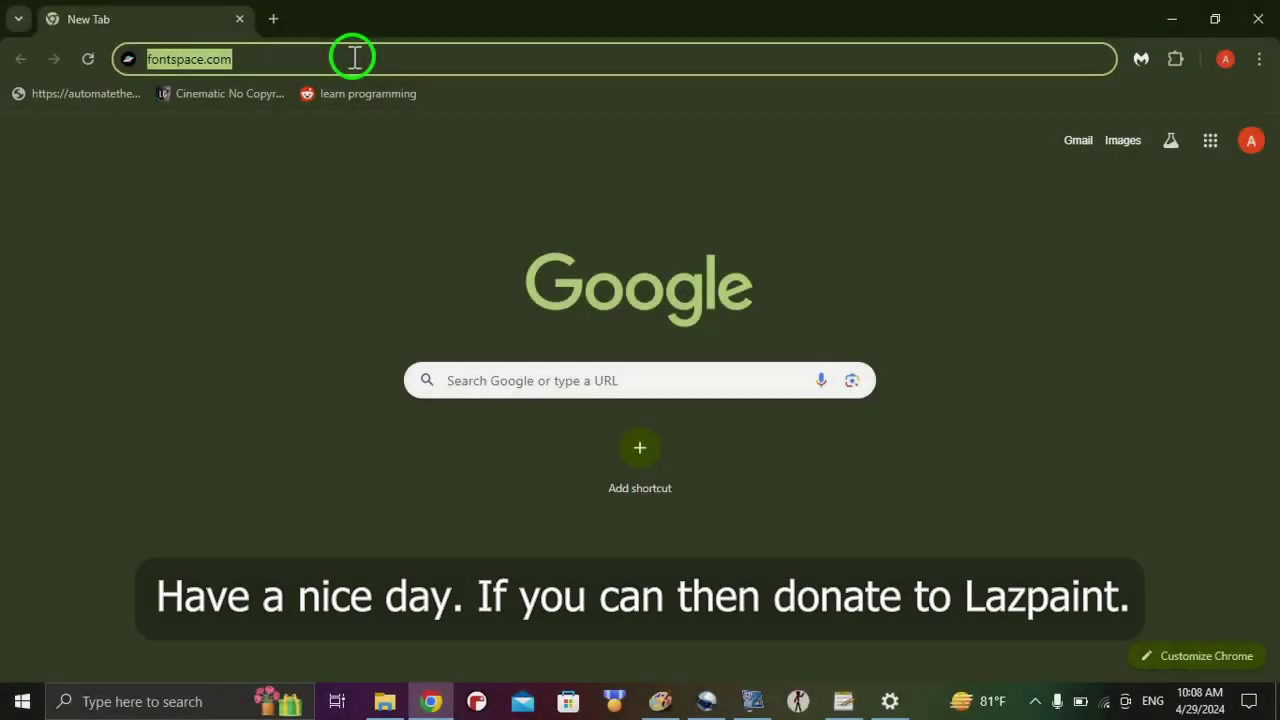
Step: Open the LazPaint download page at lazpaint.github.io in the browser
key("Return")
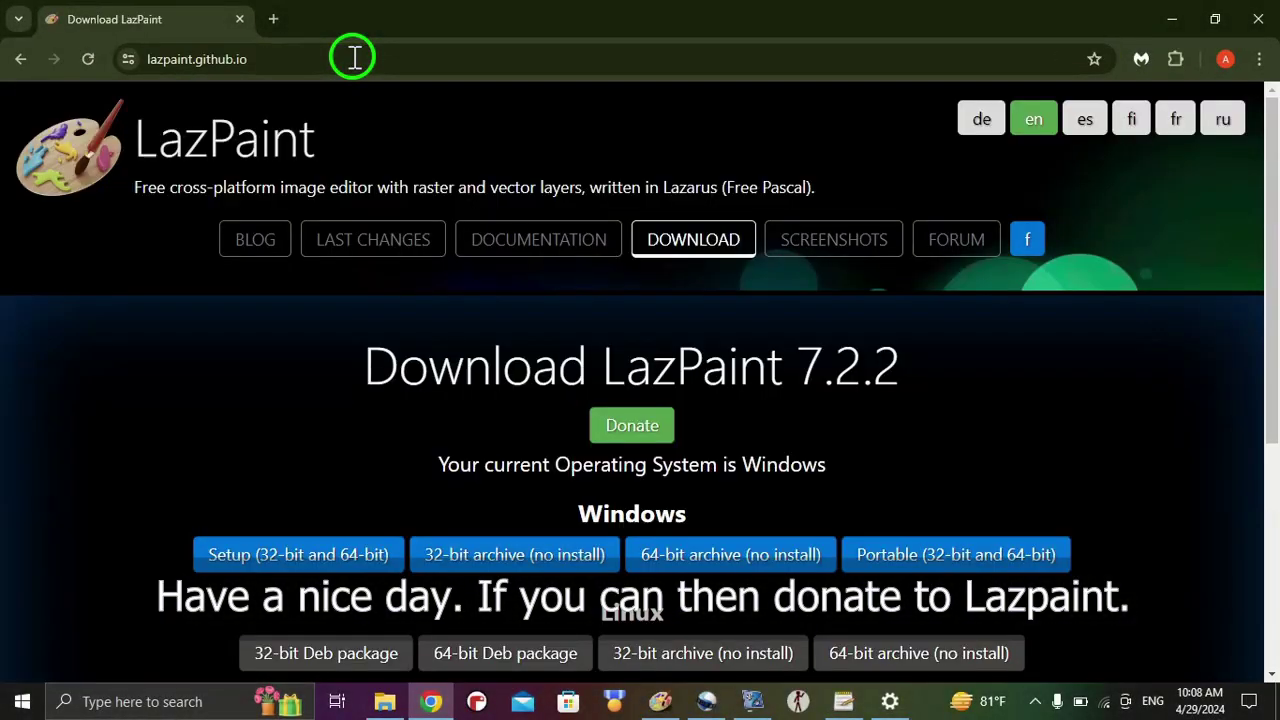